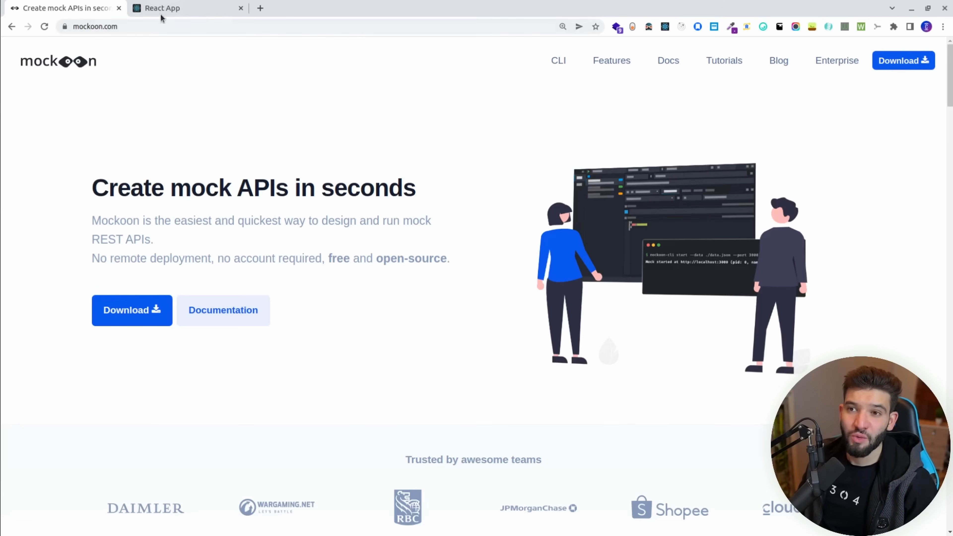
# View the React App login page, then open mockoon.com's download page from the hero Download button.
pyautogui.click(169, 8)
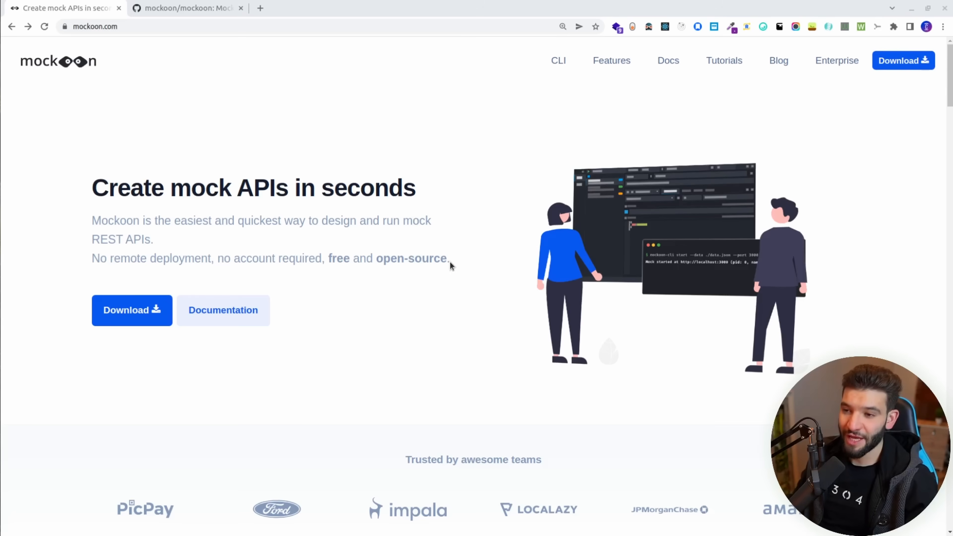
pyautogui.scroll(-10, 479, 158)
pyautogui.scroll(10, 480, 159)
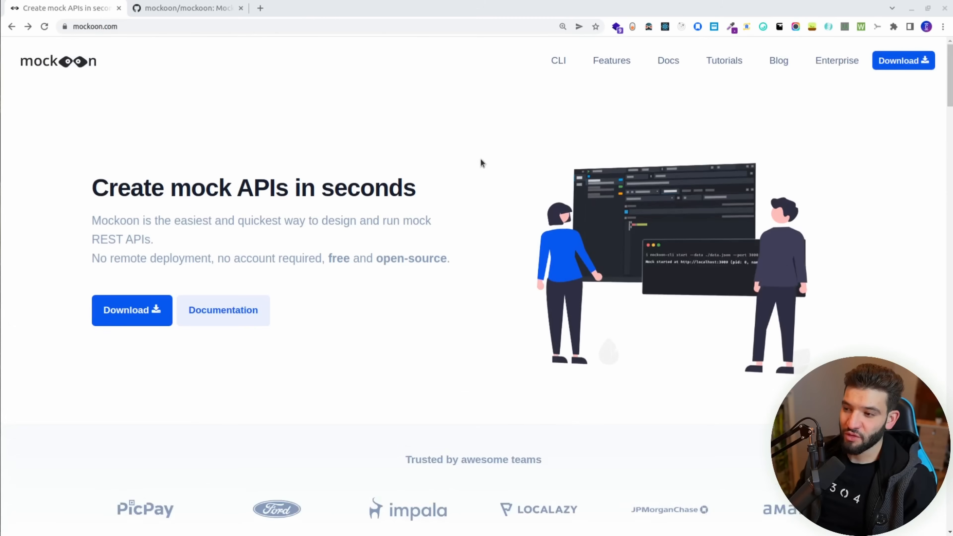
pyautogui.click(130, 312)
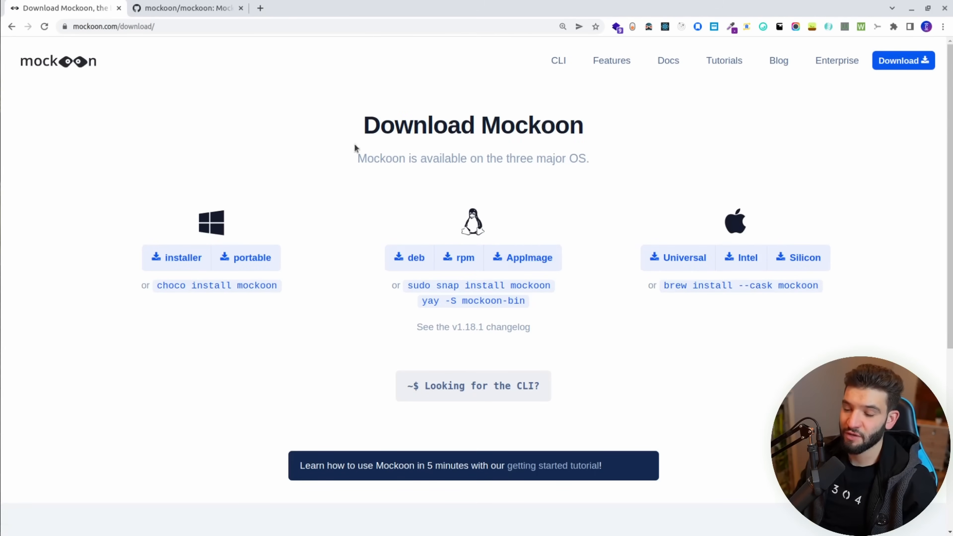
# Scroll the download page, then return to mockoon.com via the mockoon logo.
pyautogui.scroll(-6, 377, 220)
pyautogui.scroll(6, 377, 220)
pyautogui.click(81, 74)
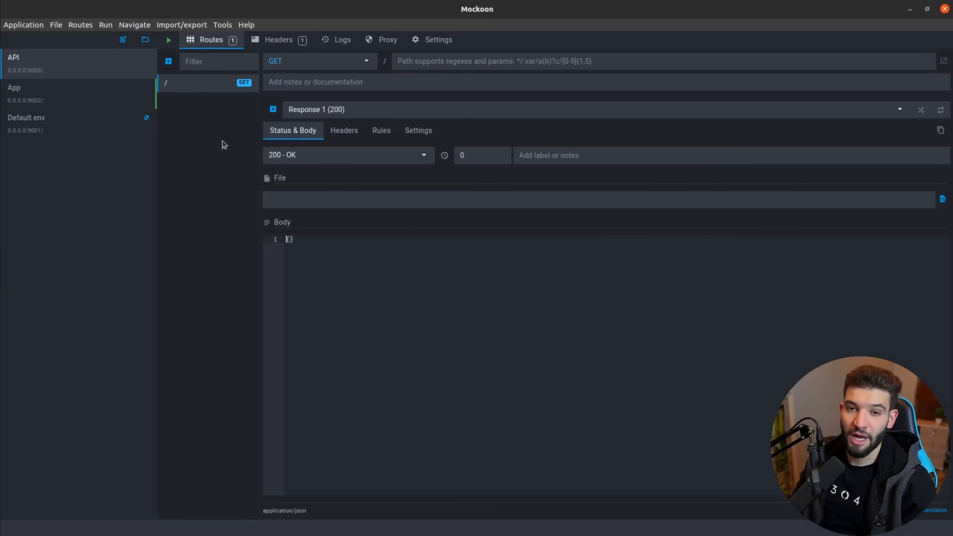
# Switch from Mockoon to the Postman window showing the Get Products request.
pyautogui.hotkey('alt', 'Tab')
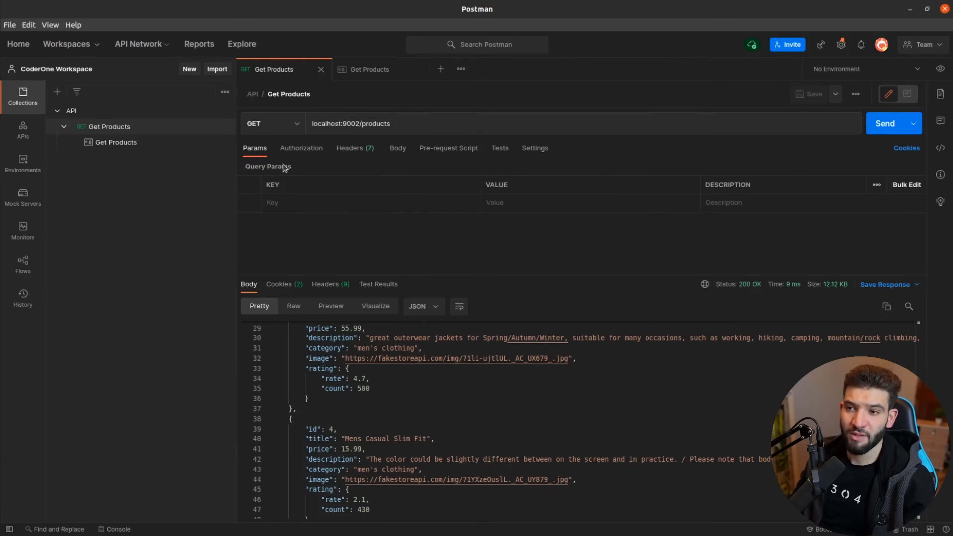
# Open the saved Get Products example under the /products request.
pyautogui.click(154, 149)
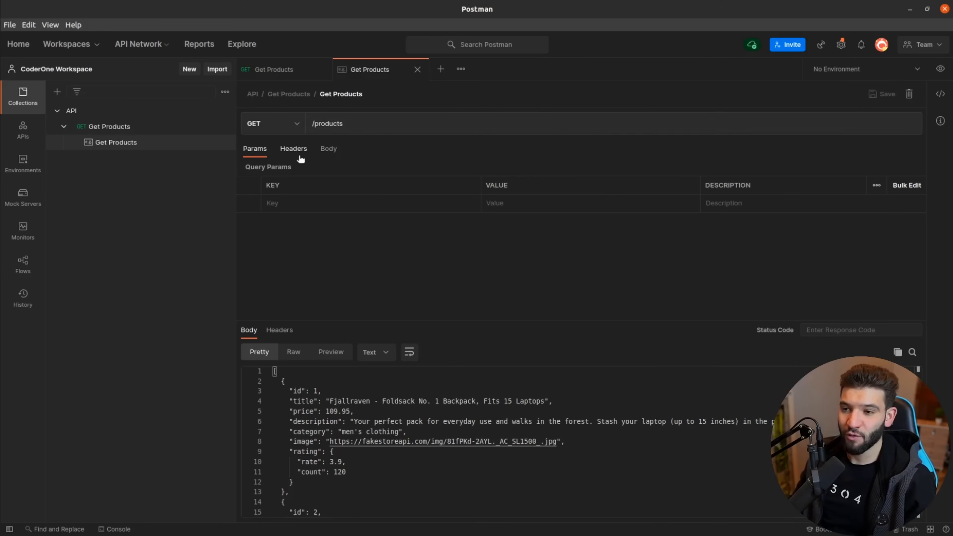
pyautogui.click(140, 129)
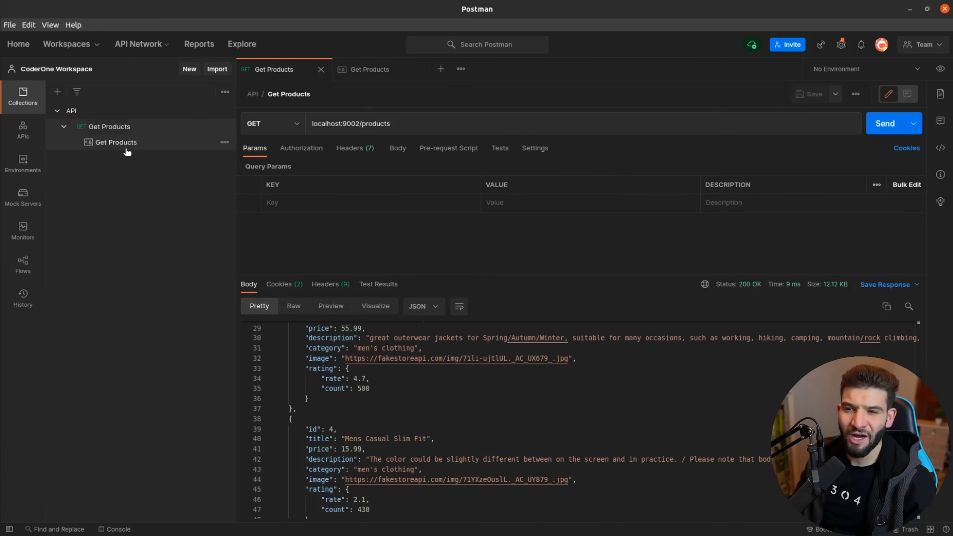
pyautogui.click(127, 148)
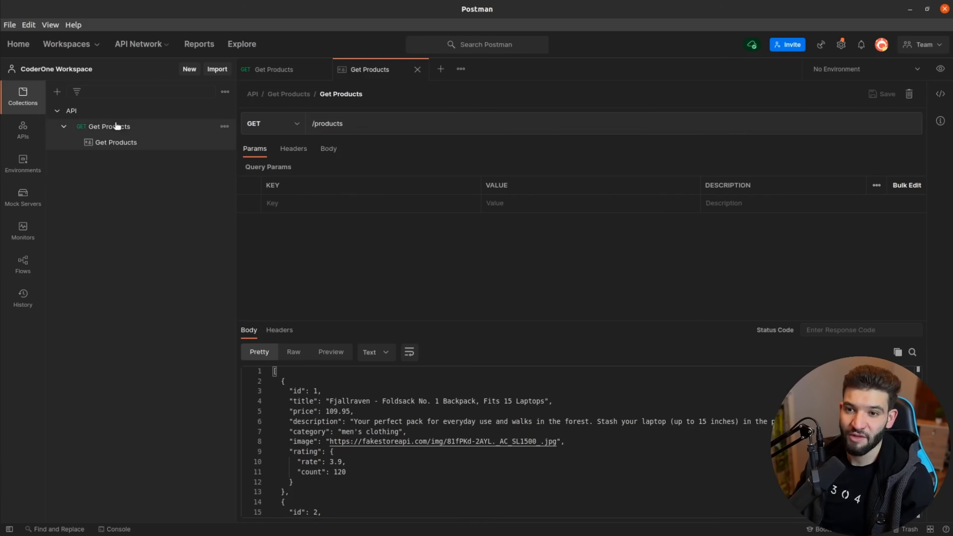
pyautogui.click(118, 126)
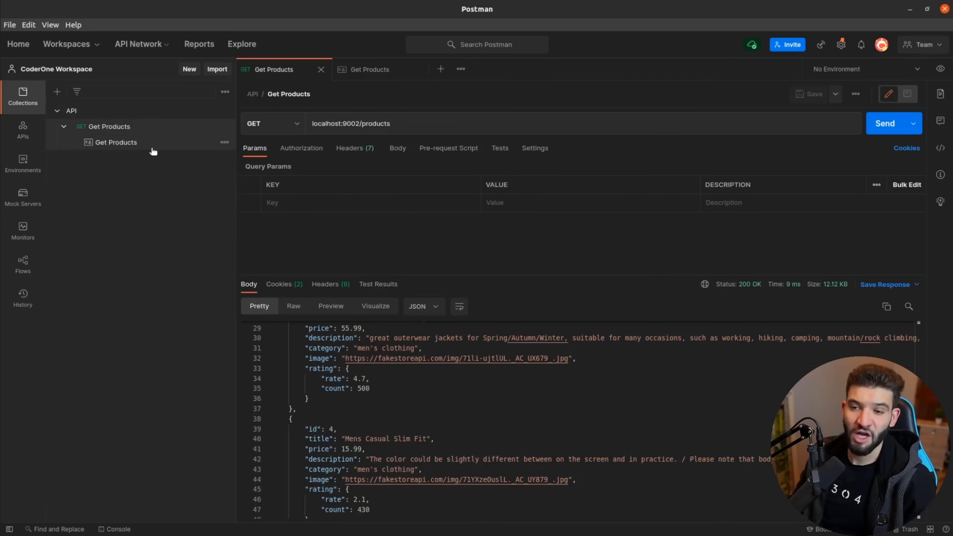
pyautogui.click(115, 143)
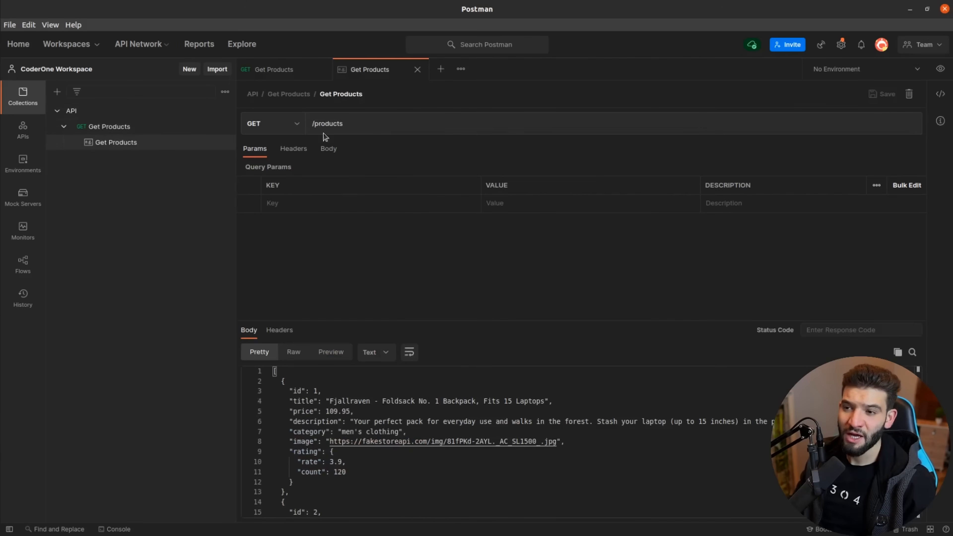
# Keep GET as the method, select the /products path, and enlarge the response body area.
pyautogui.click(295, 128)
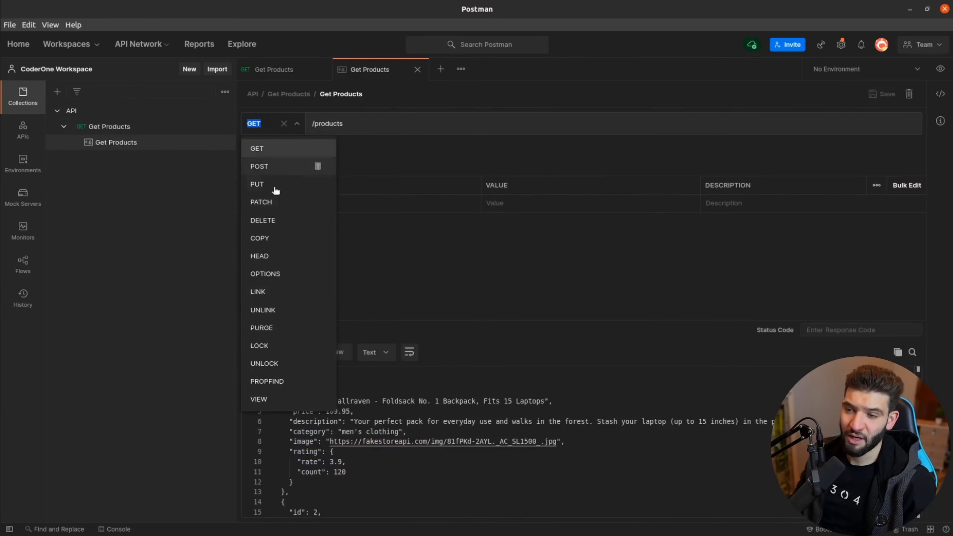
pyautogui.click(413, 149)
pyautogui.tripleClick(339, 122)
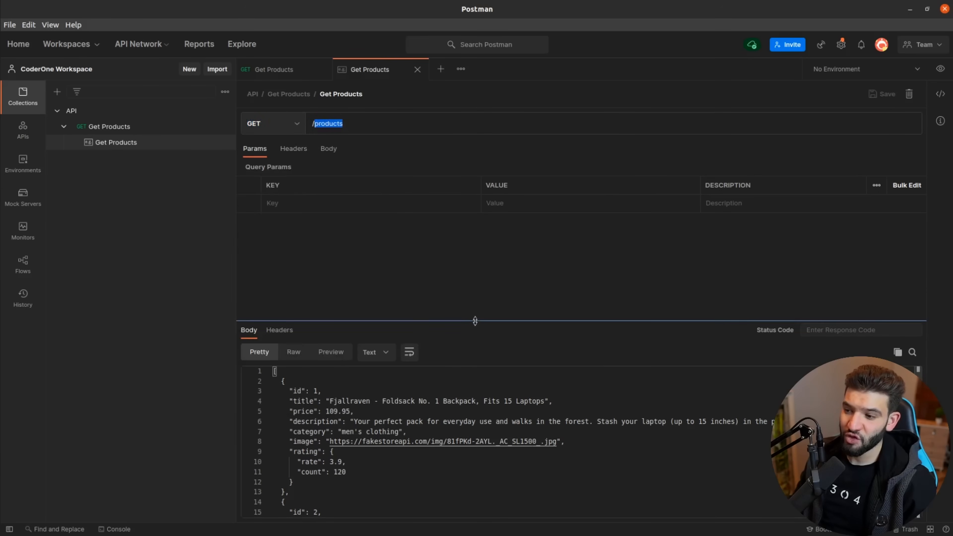
pyautogui.moveTo(476, 316); pyautogui.dragTo(432, 213)
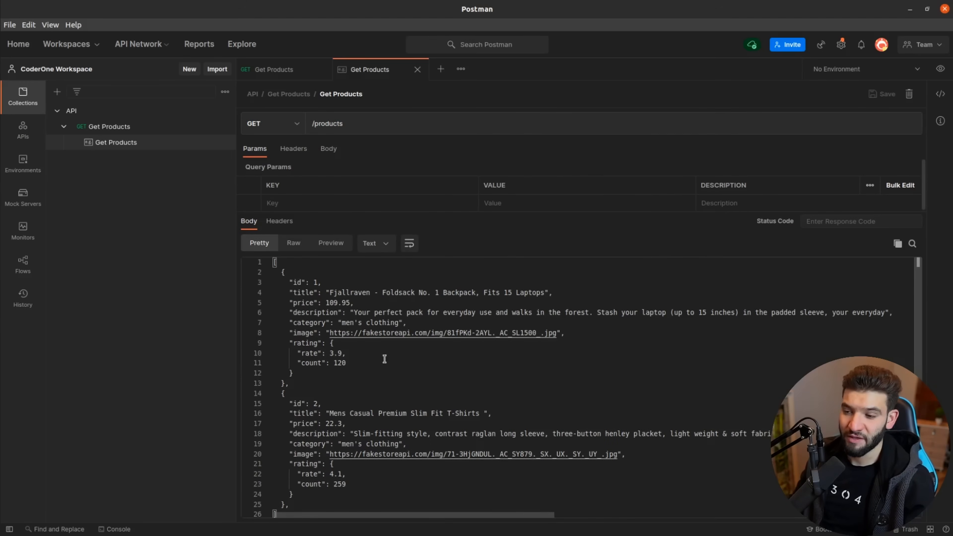
pyautogui.scroll(-1, 413, 379)
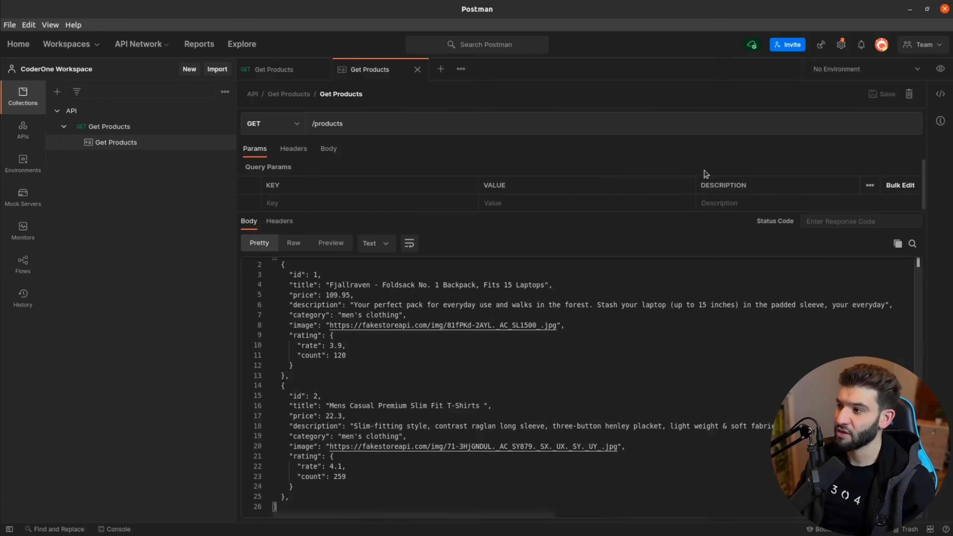
# Take the API MOCK server's URL from Mock Servers, leaving the example's /products path unchanged.
pyautogui.click(32, 204)
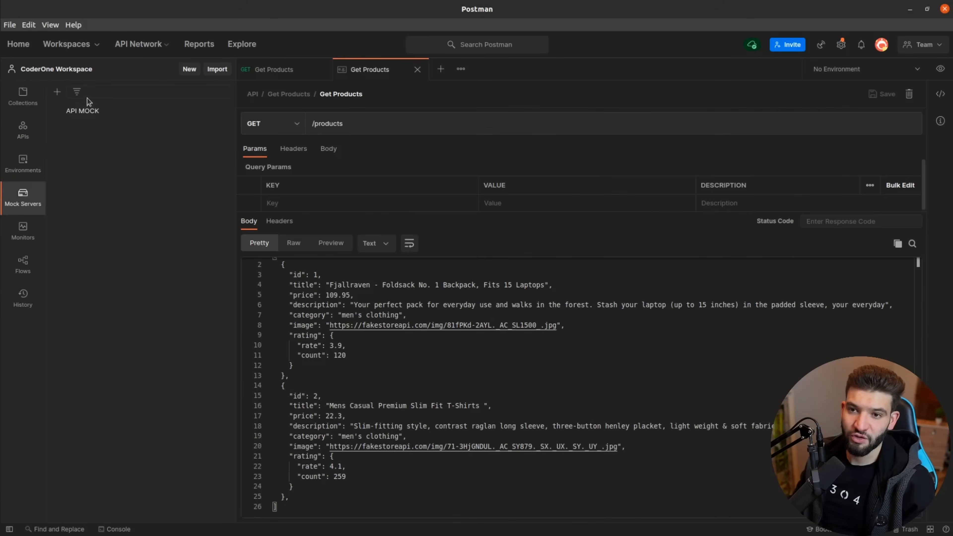
pyautogui.click(94, 111)
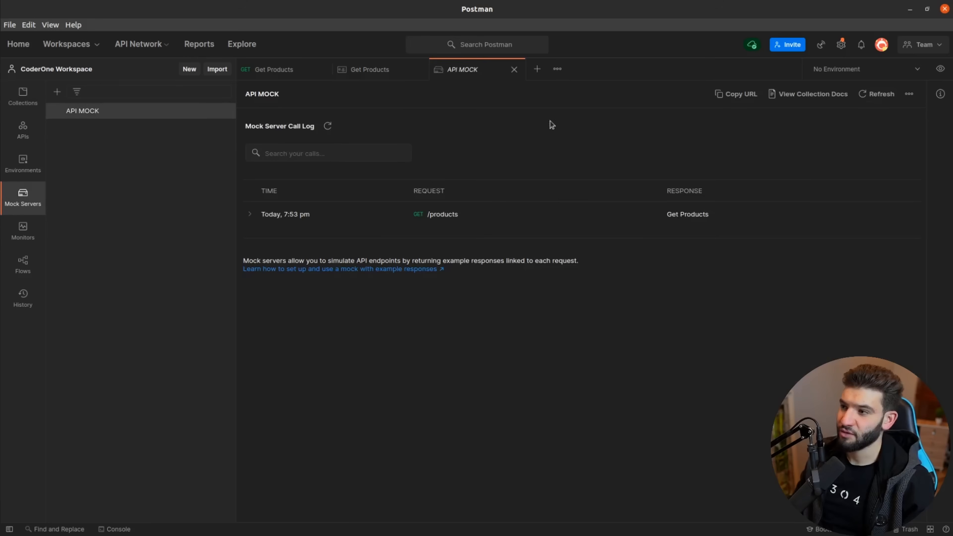
pyautogui.click(379, 68)
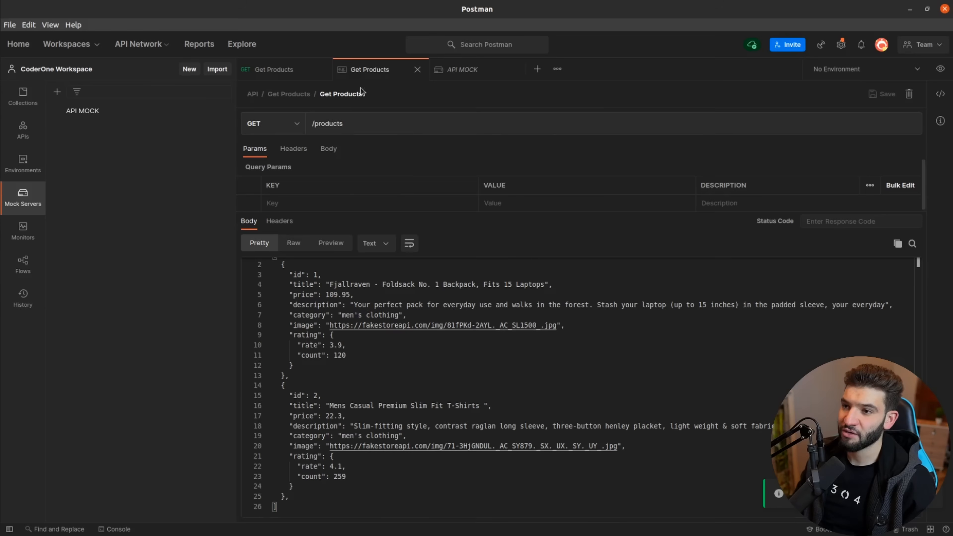
pyautogui.tripleClick(349, 117)
pyautogui.hotkey('ctrl', 'v')
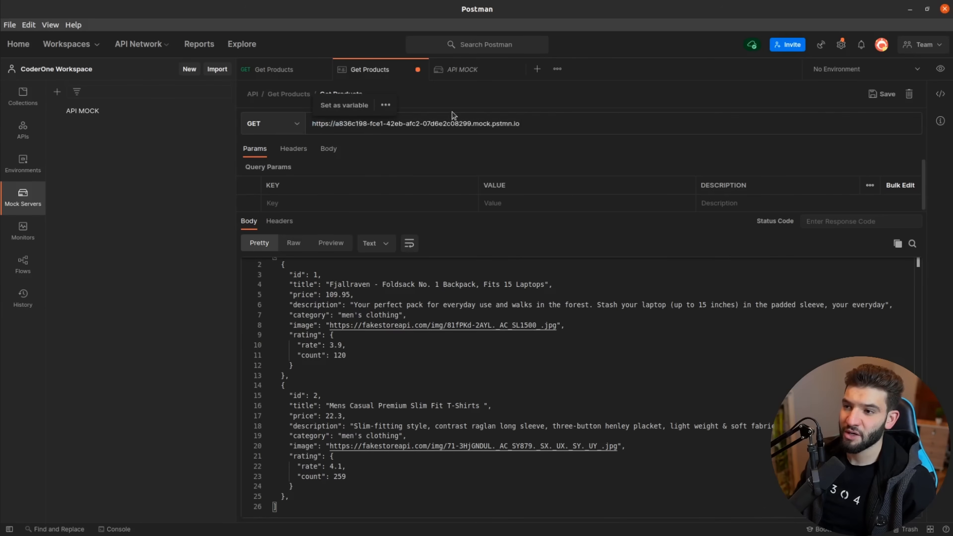
pyautogui.hotkey('ctrl', 'z')
# Put the mock server URL into the Get Products request and send it to /products.
pyautogui.click(268, 71)
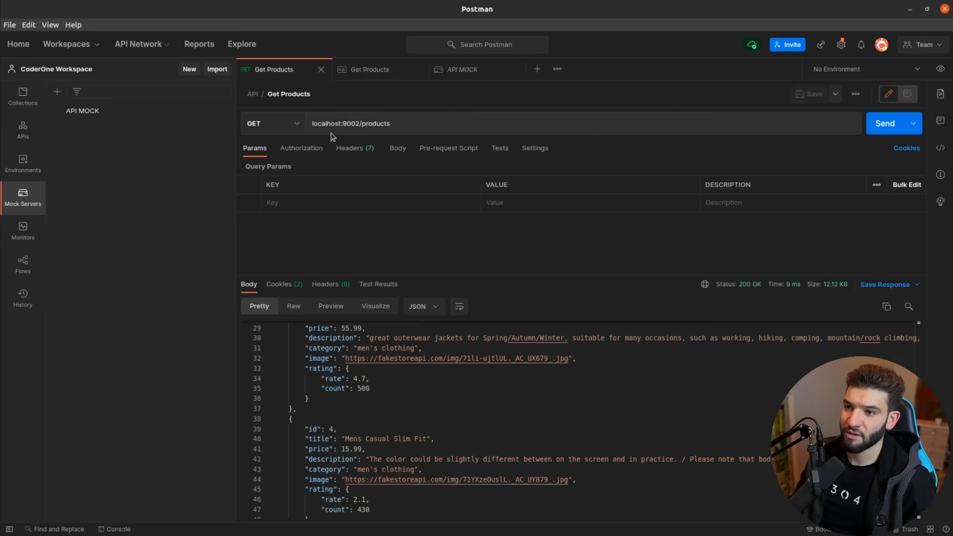
pyautogui.tripleClick(331, 128)
pyautogui.write('https://a836c198-fce1-42eb-afc2-07d6e2c08299.mock.pstmn.io')
pyautogui.click(361, 76)
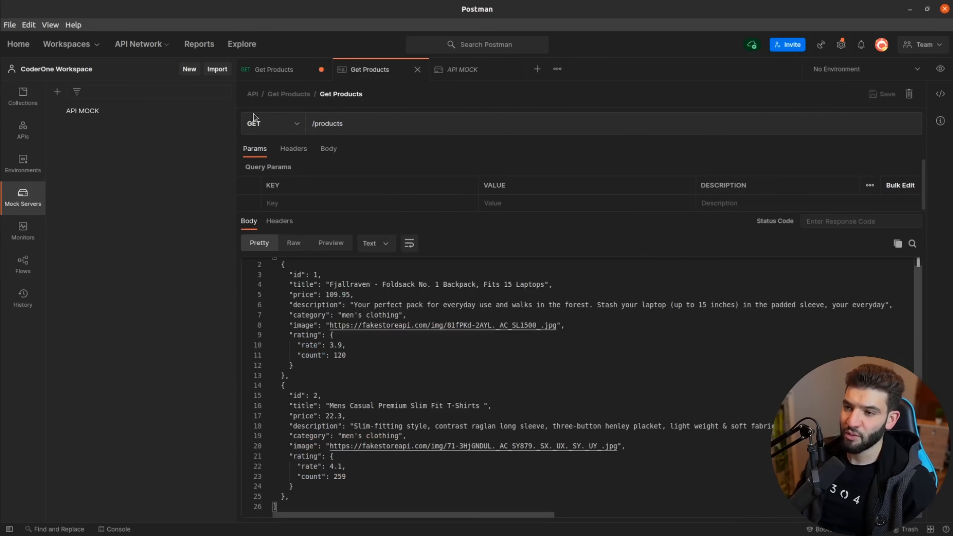
pyautogui.click(283, 67)
pyautogui.click(873, 128)
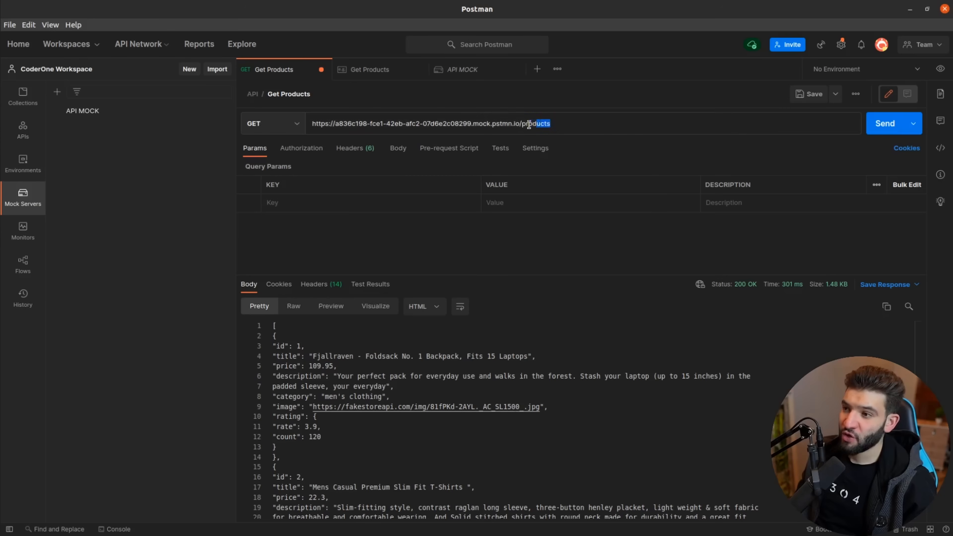
pyautogui.moveTo(550, 124); pyautogui.dragTo(523, 126)
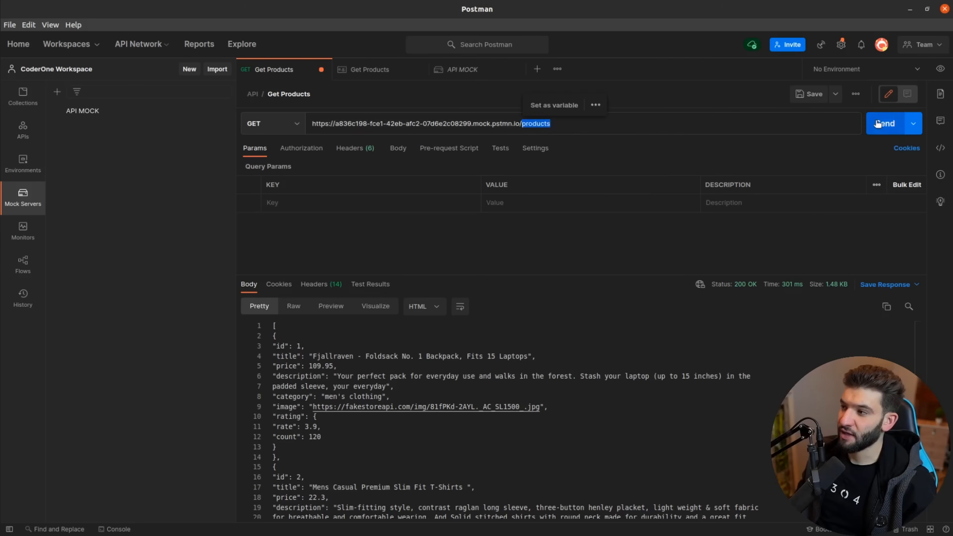
pyautogui.click(885, 124)
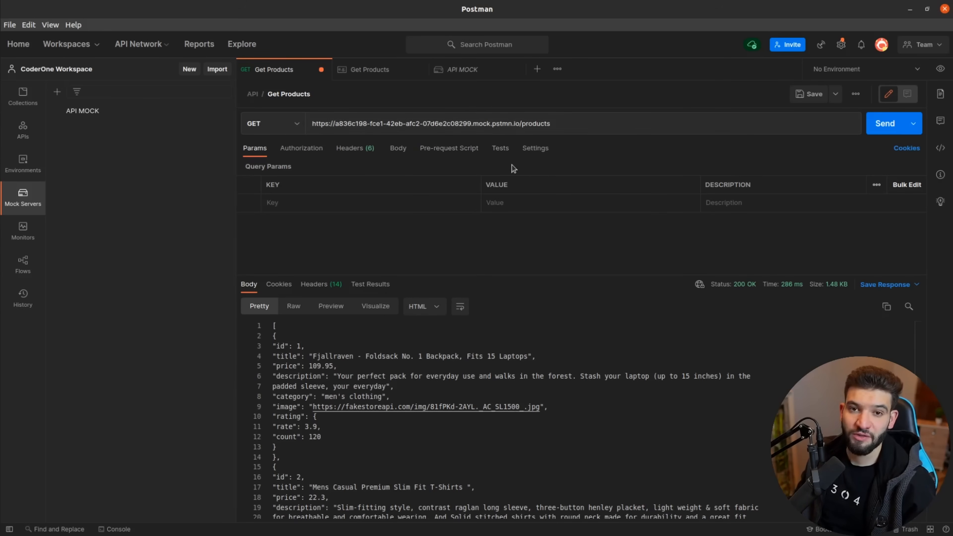
pyautogui.hotkey('alt', 'Tab')
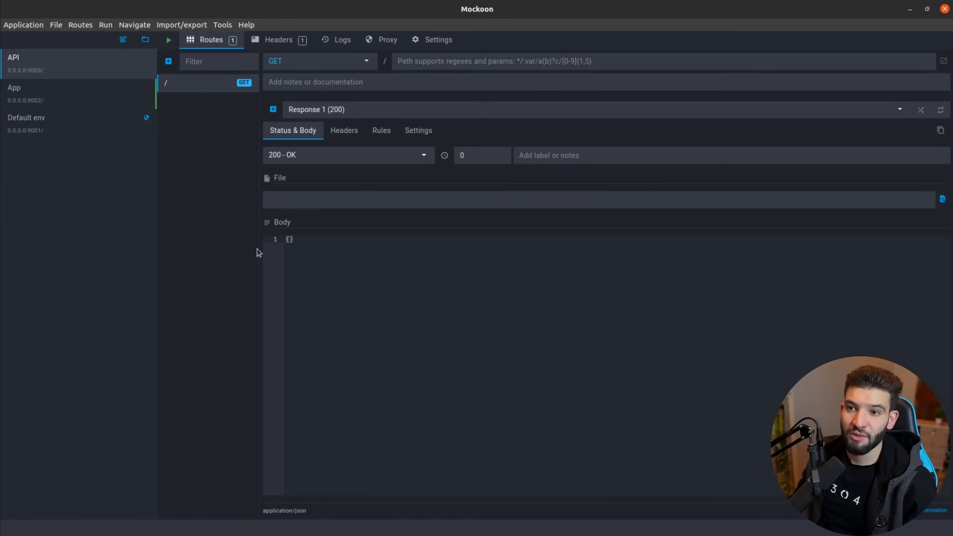
pyautogui.click(0, 158)
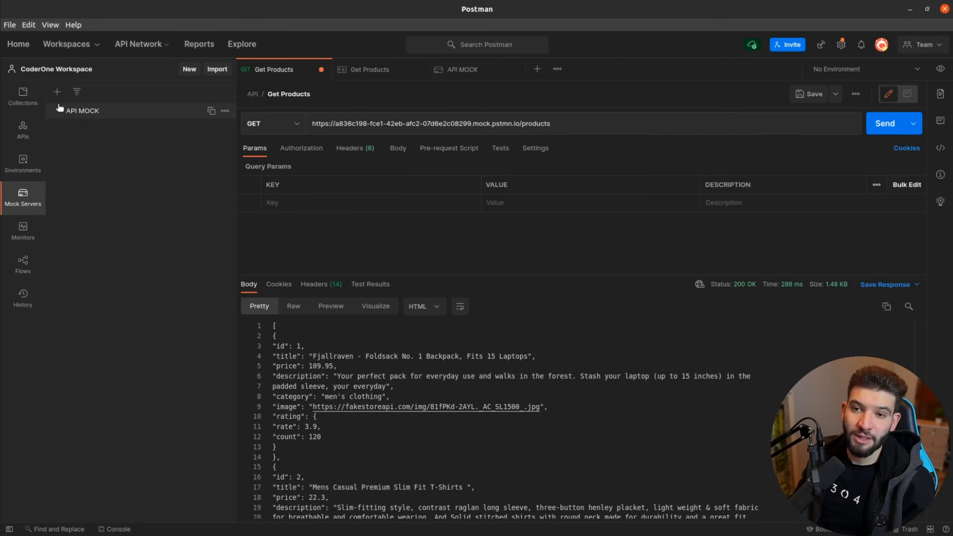
pyautogui.click(1, 184)
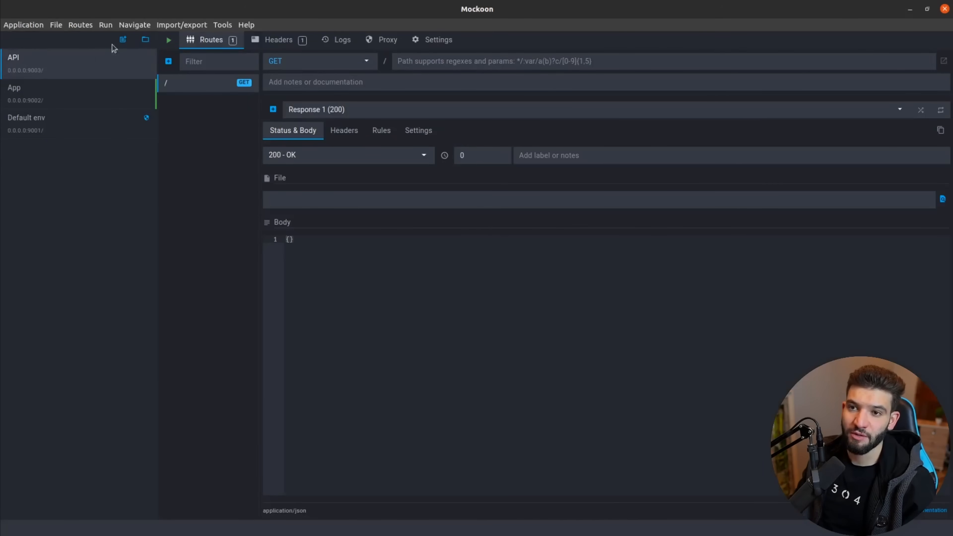
pyautogui.click(122, 39)
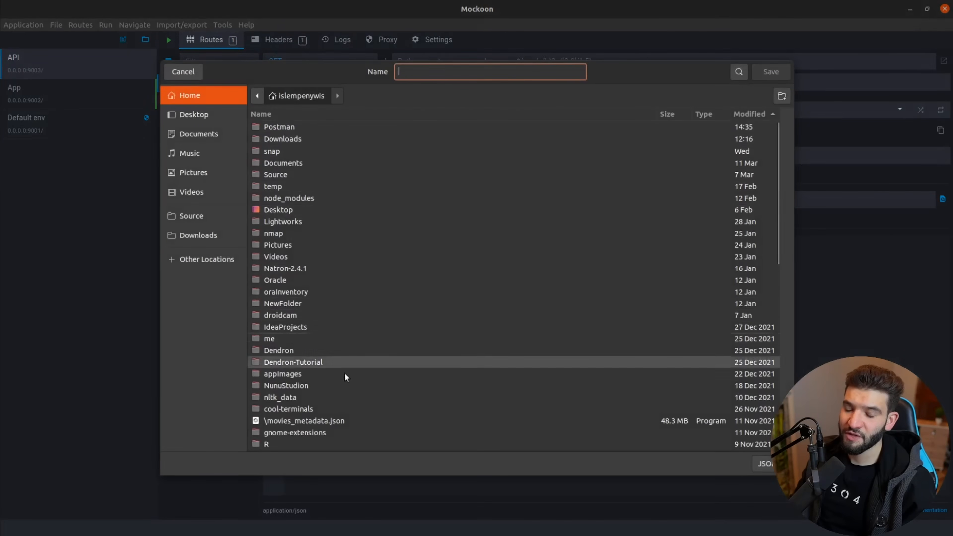
pyautogui.click(191, 73)
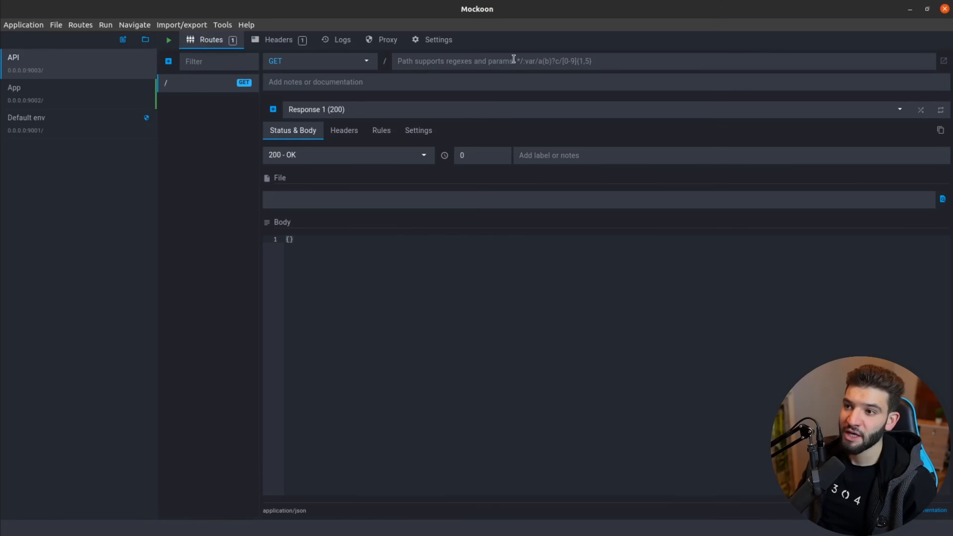
# Add the note 'Base Route' to the root route, leaving its method as GET.
pyautogui.click(475, 63)
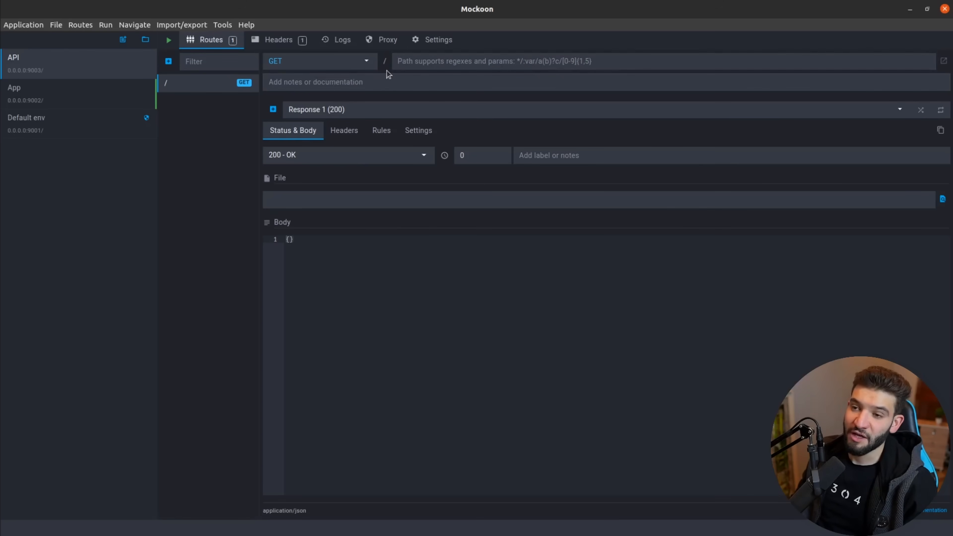
pyautogui.write('Base R')
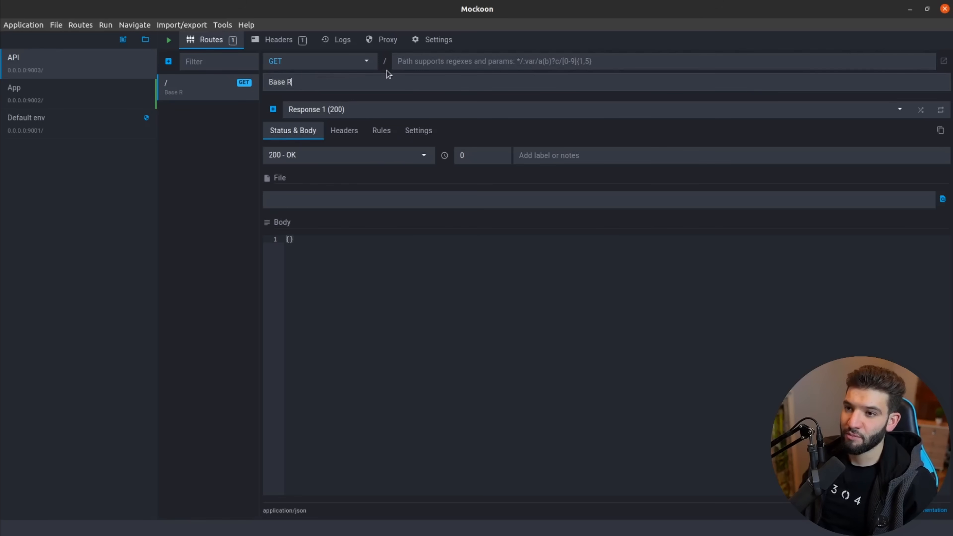
pyautogui.write('oute')
pyautogui.click(362, 61)
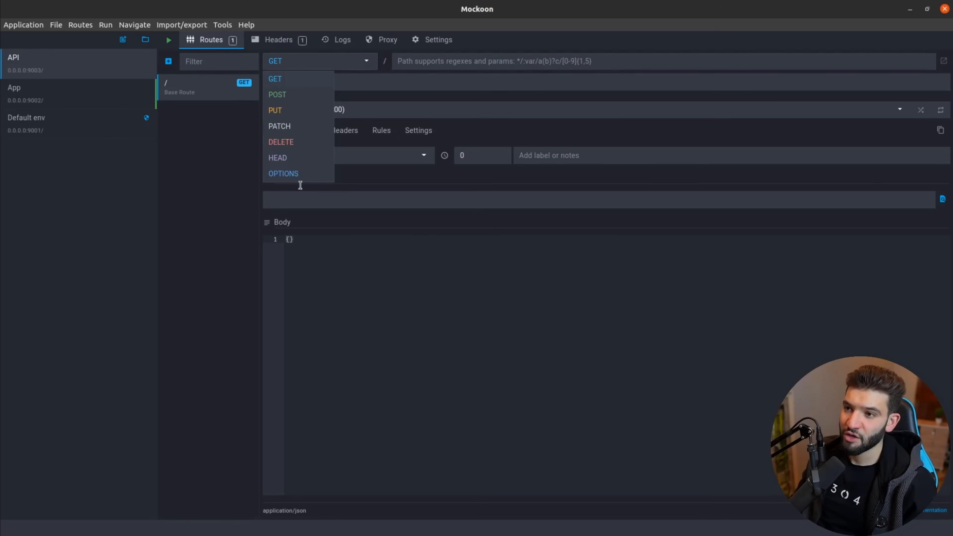
pyautogui.click(248, 159)
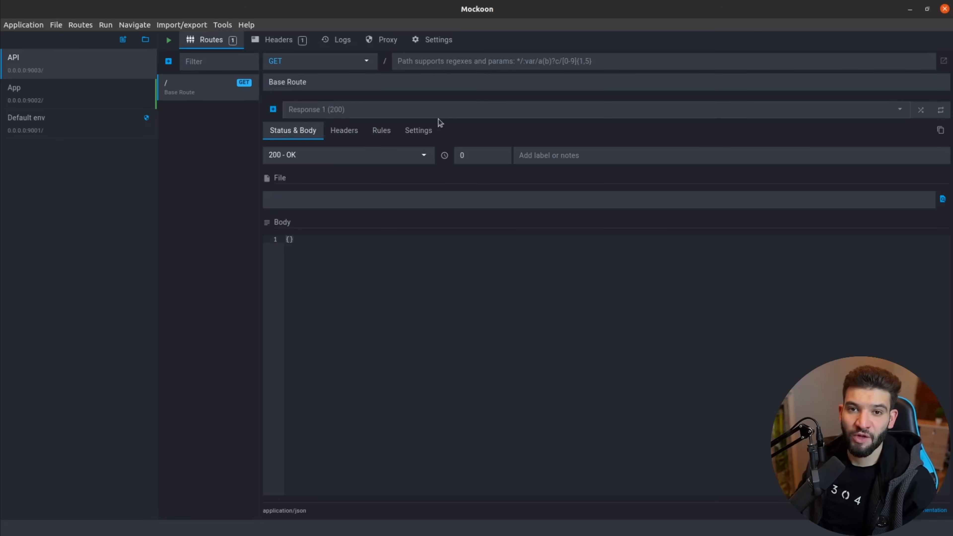
pyautogui.click(386, 134)
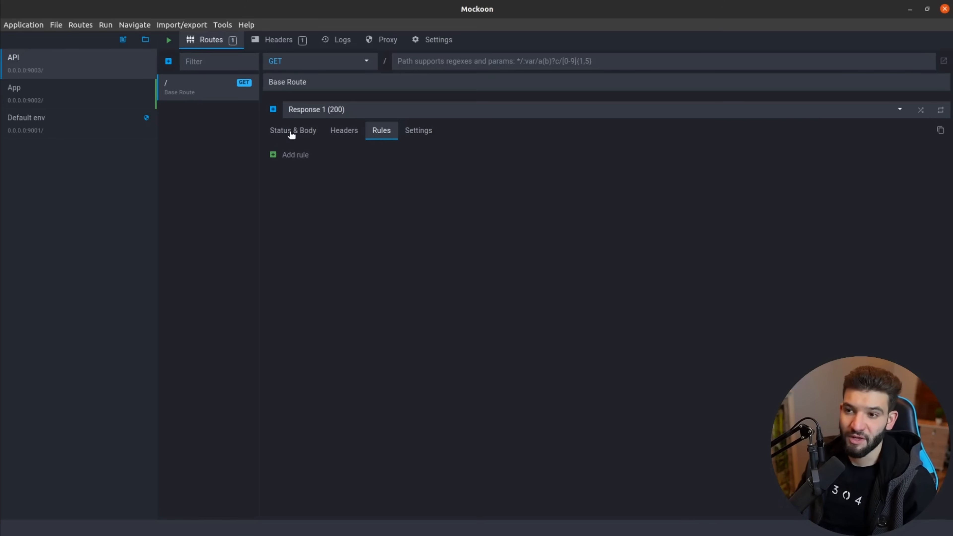
pyautogui.click(291, 131)
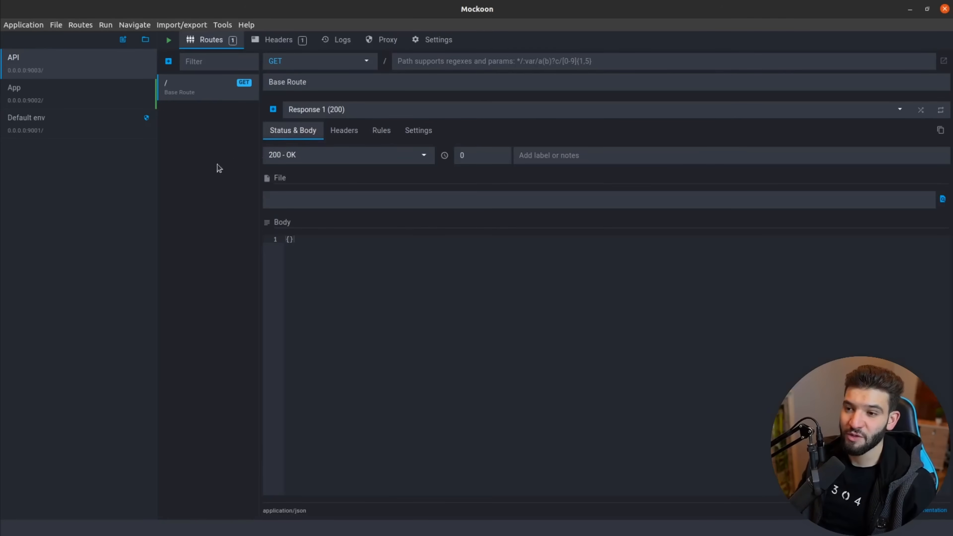
pyautogui.click(417, 131)
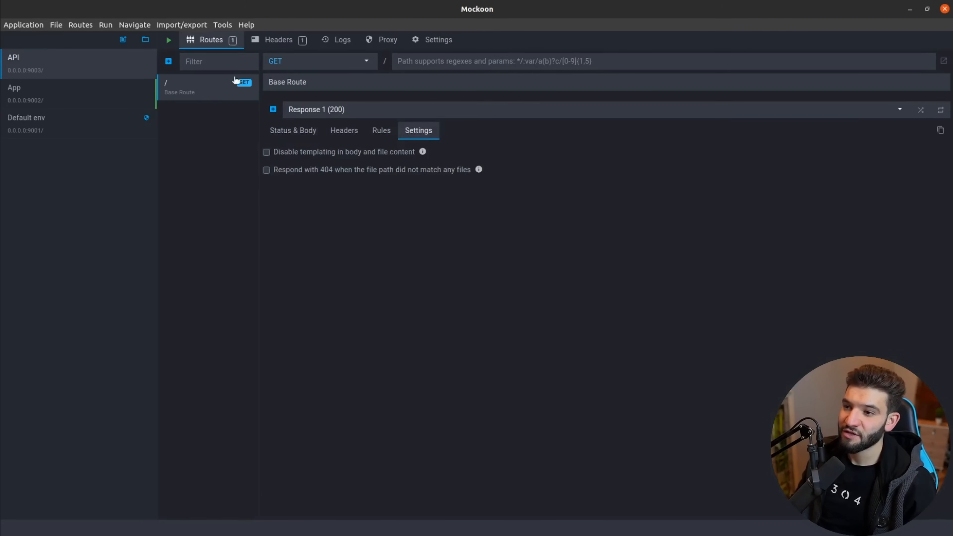
pyautogui.click(293, 129)
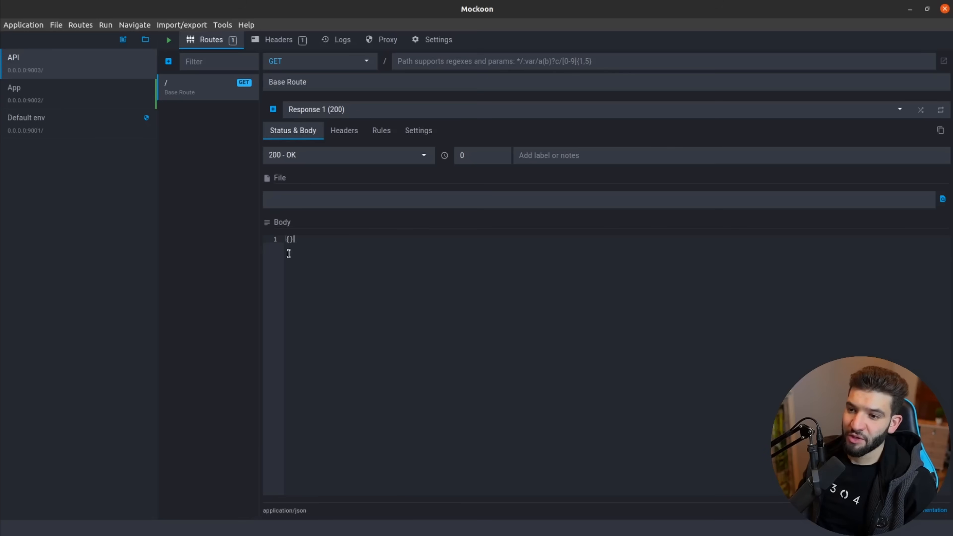
pyautogui.click(287, 158)
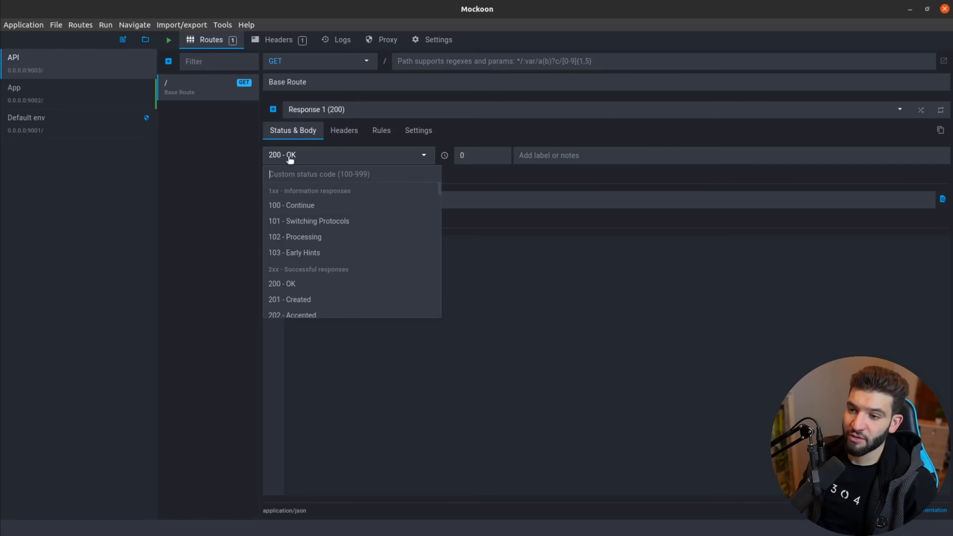
pyautogui.click(286, 156)
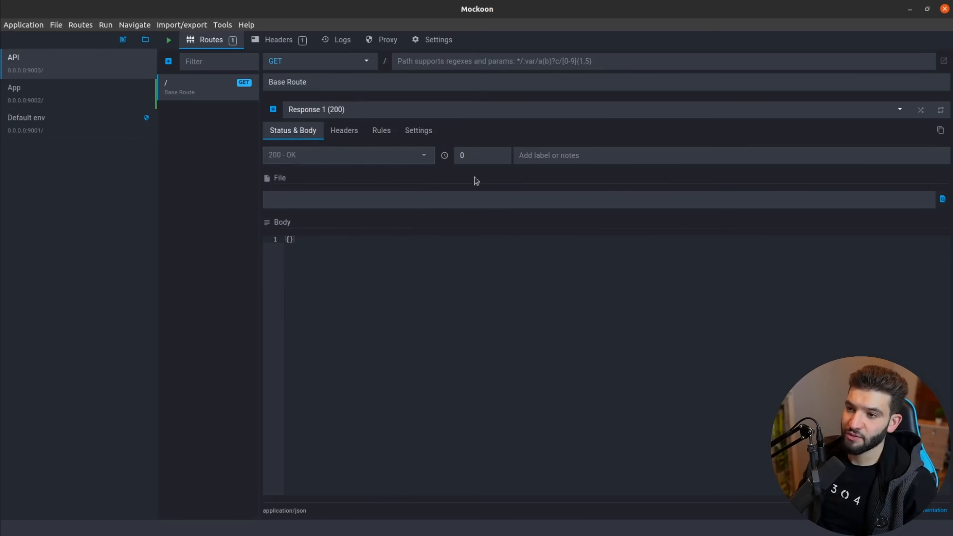
pyautogui.click(342, 130)
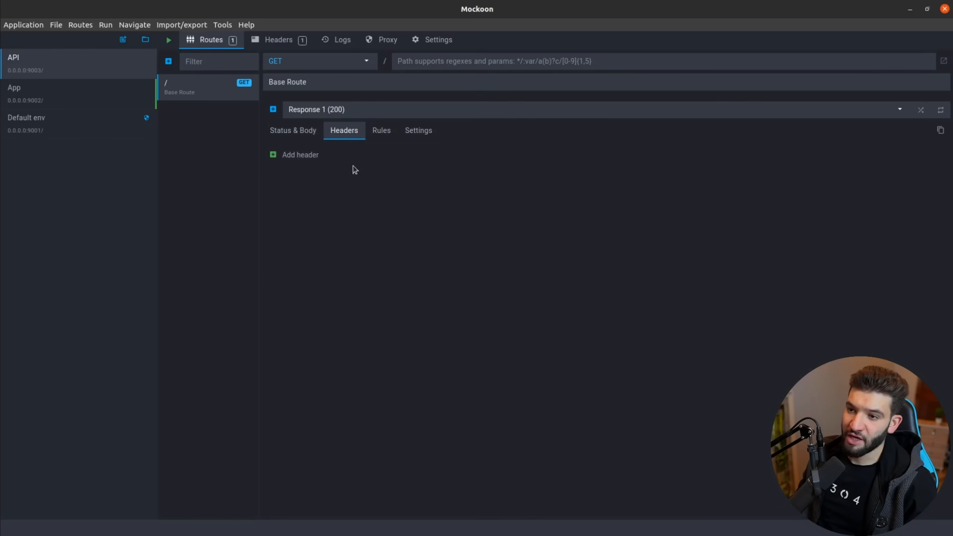
pyautogui.click(296, 136)
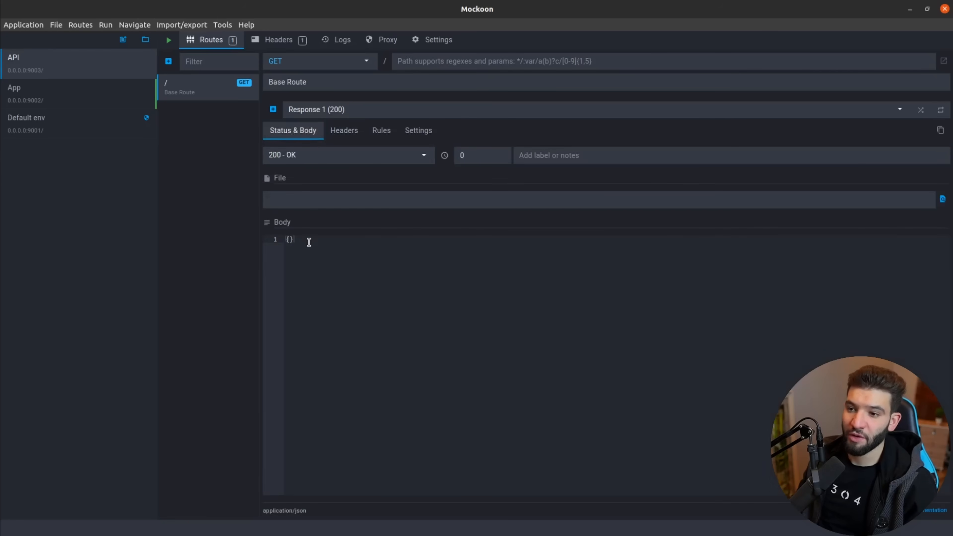
# Replace the root route's {} body with 'Welcome to the Store' and start the API server.
pyautogui.click(300, 240)
pyautogui.press('BackSpace')
pyautogui.press('BackSpace')
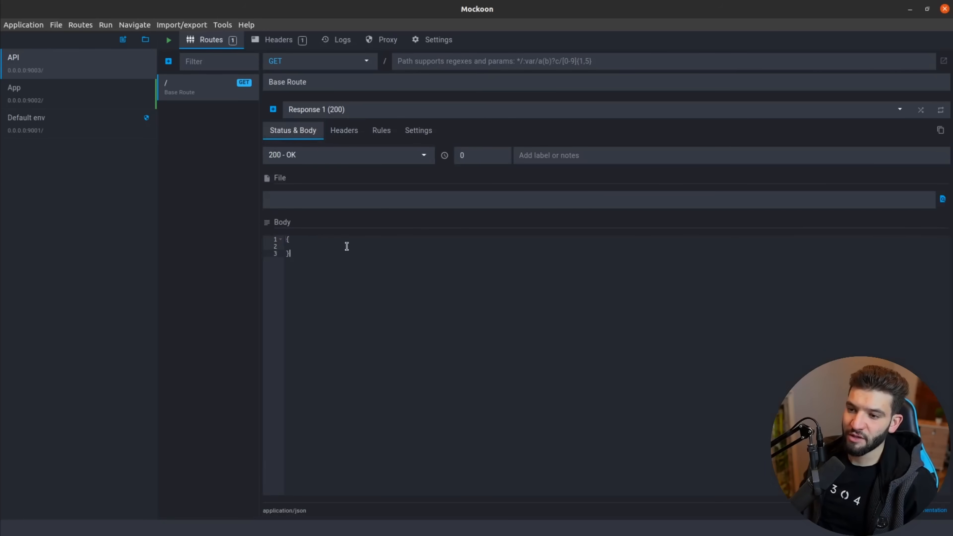
pyautogui.write('W')
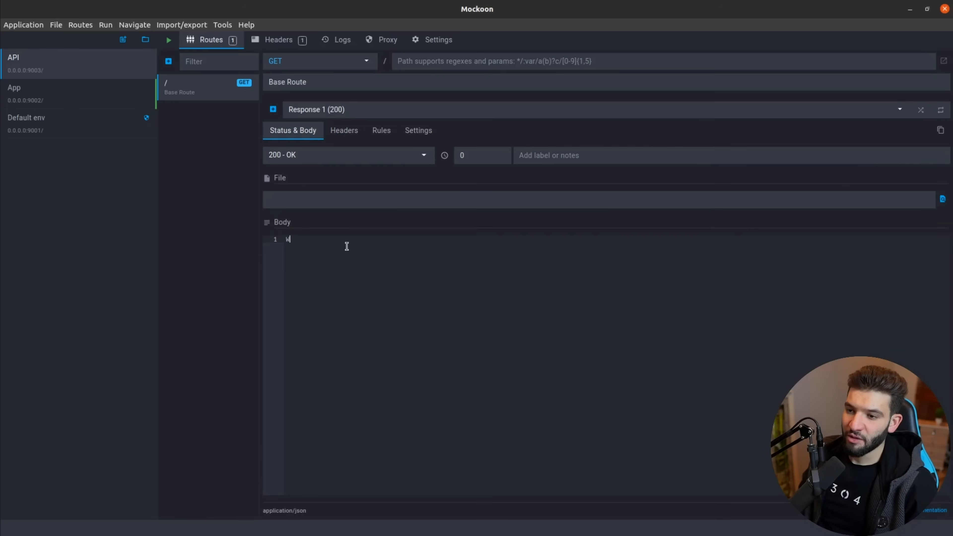
pyautogui.write('elcome to the Stor')
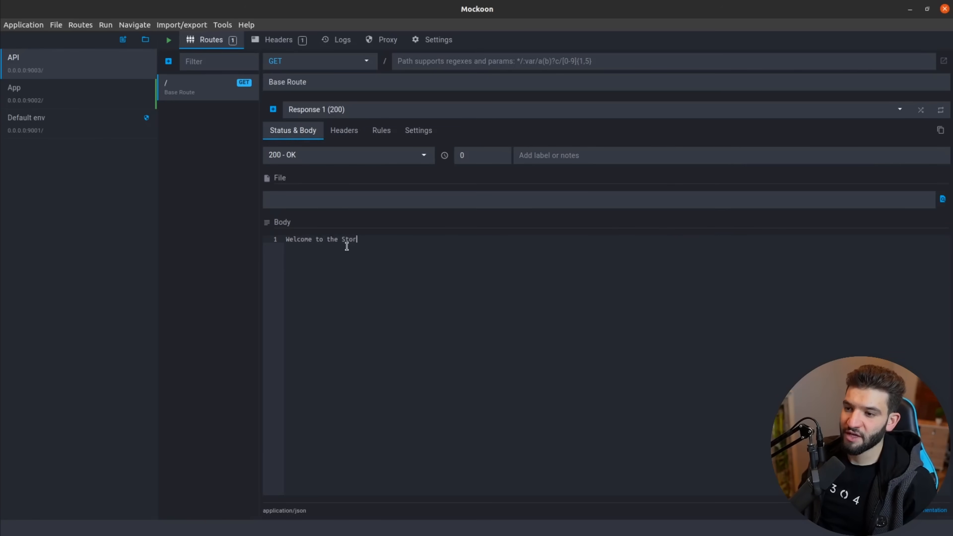
pyautogui.write('e')
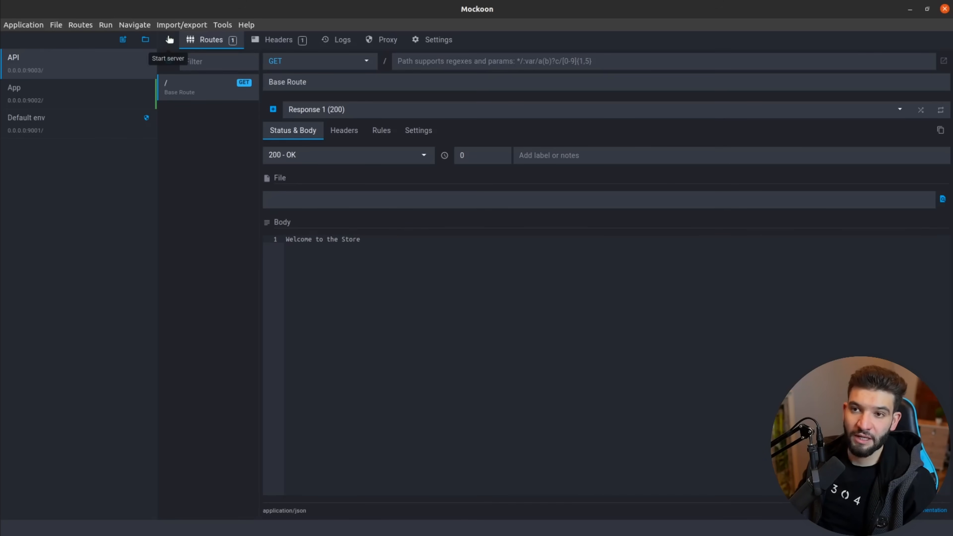
pyautogui.click(168, 41)
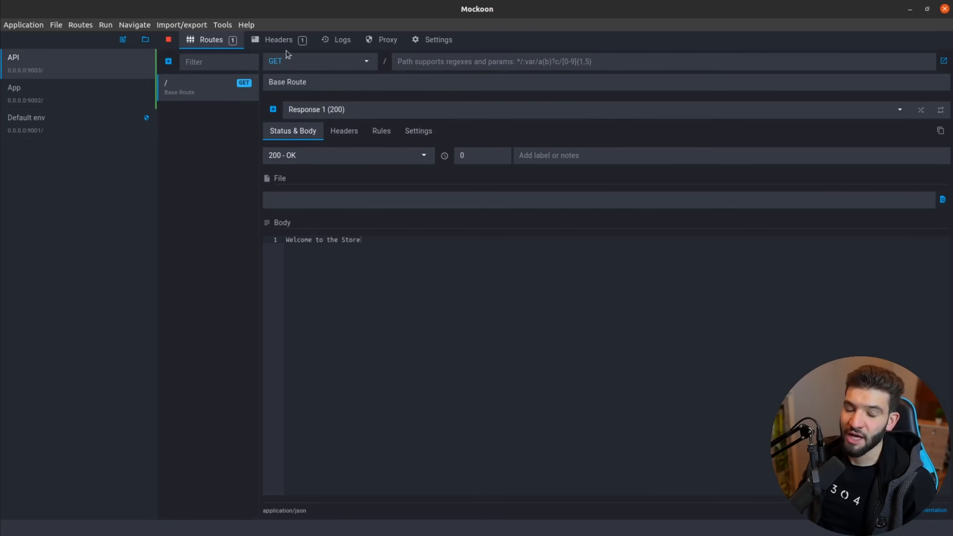
# Open the API environment's Settings and select the port 9003 to confirm it.
pyautogui.click(436, 41)
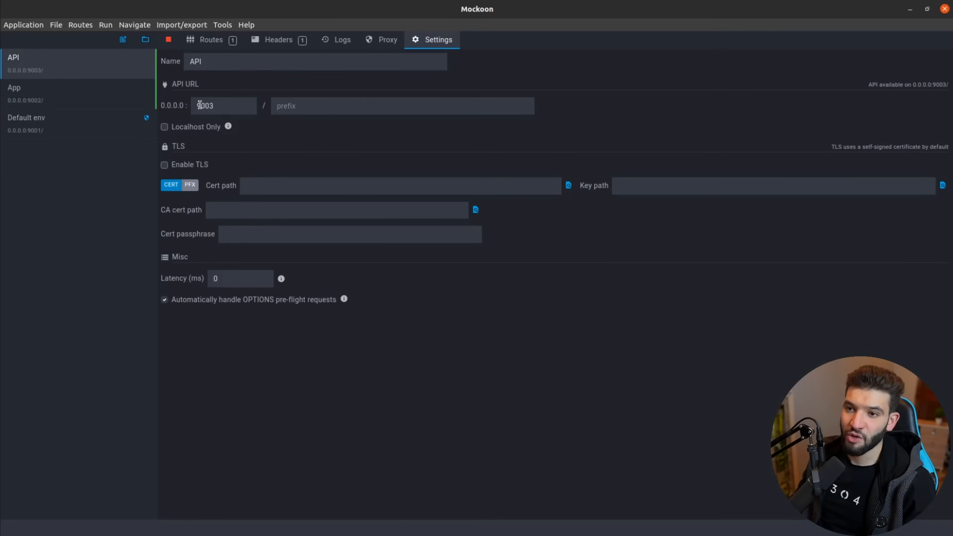
pyautogui.moveTo(199, 104); pyautogui.dragTo(209, 106)
pyautogui.moveTo(214, 108); pyautogui.dragTo(210, 107)
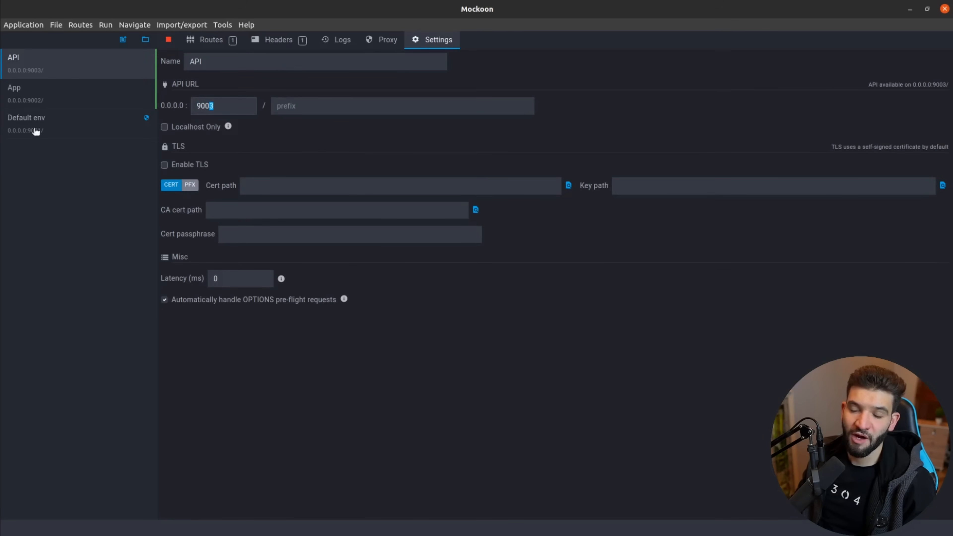
pyautogui.doubleClick(203, 108)
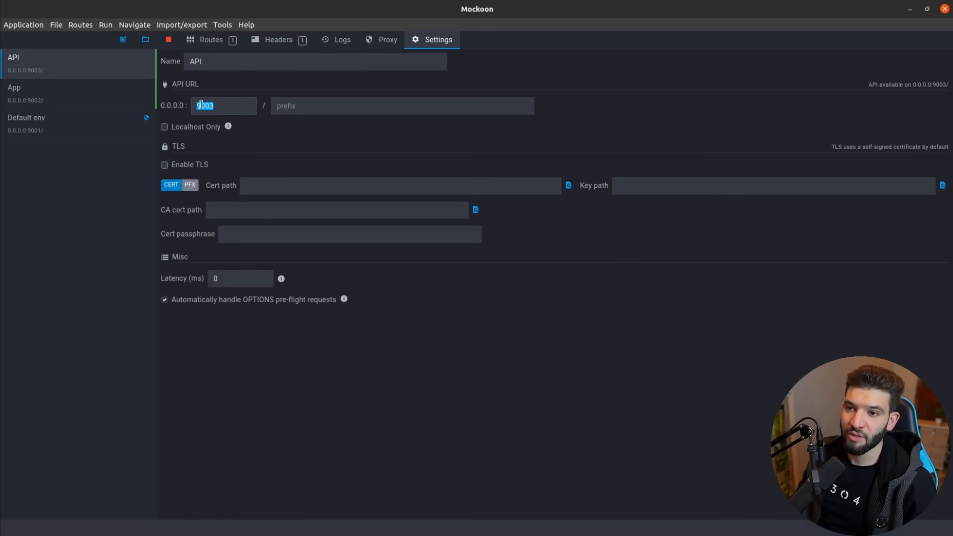
pyautogui.hotkey('alt', 'Tab')
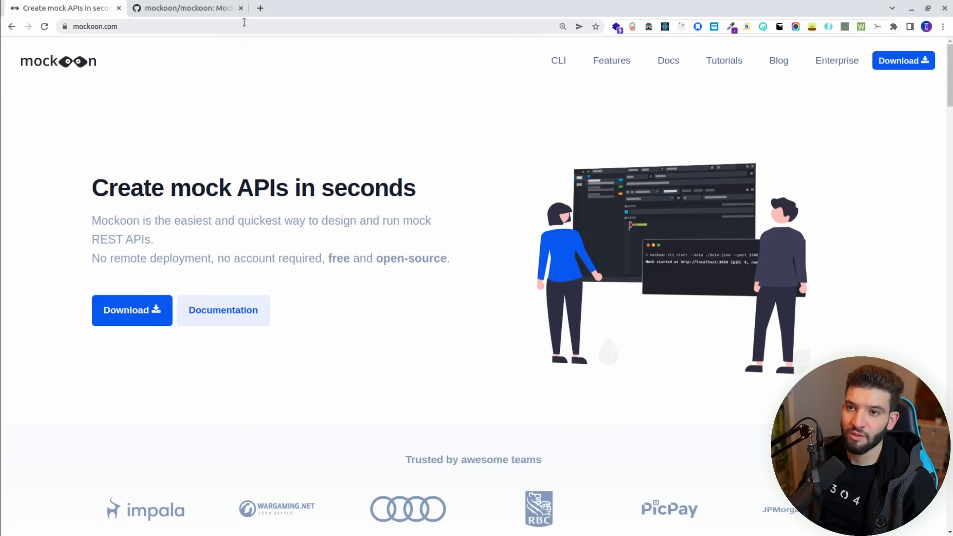
# Load localhost:9003 in a new tab to see 'Welcome to the Store'.
pyautogui.click(255, 8)
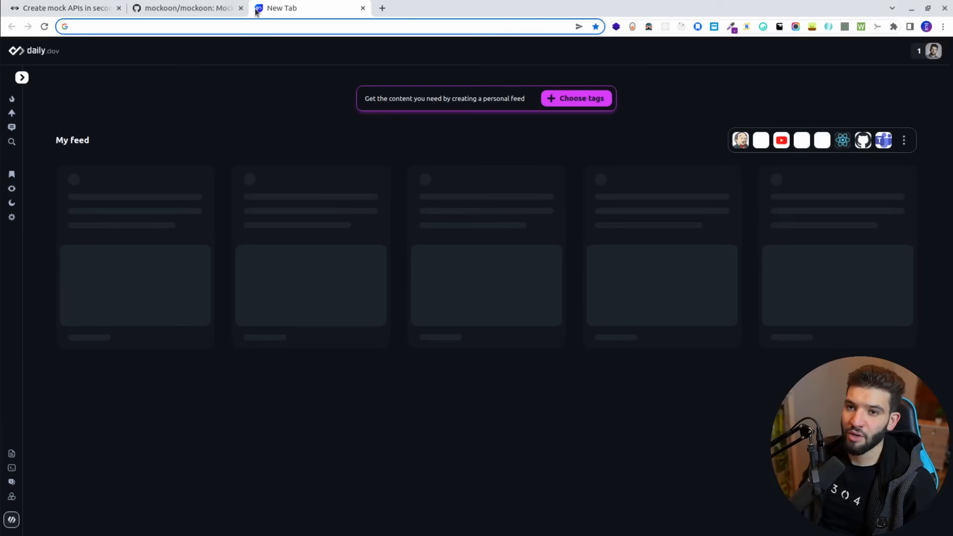
pyautogui.write('localhost:800')
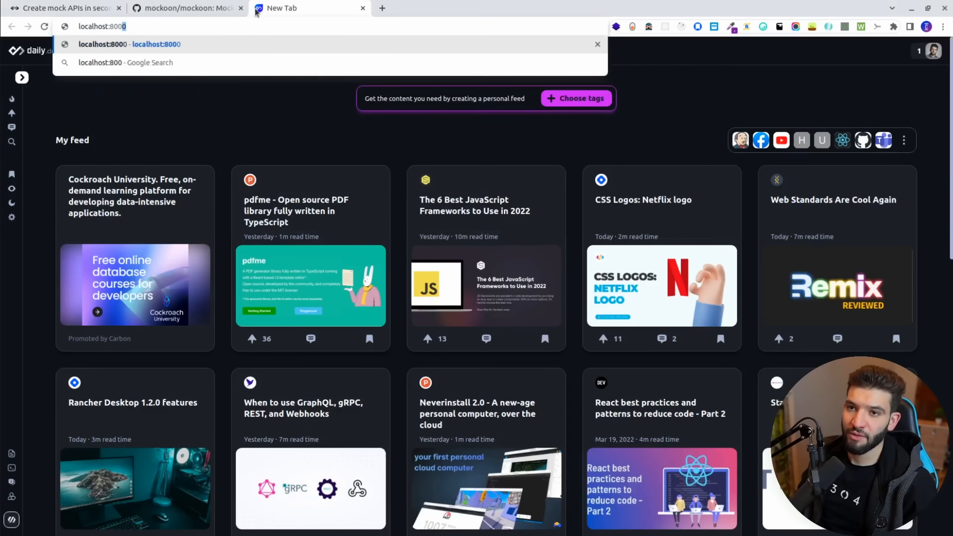
pyautogui.press('BackSpace')
pyautogui.press('BackSpace')
pyautogui.press('BackSpace')
pyautogui.press('BackSpace')
pyautogui.write('9002')
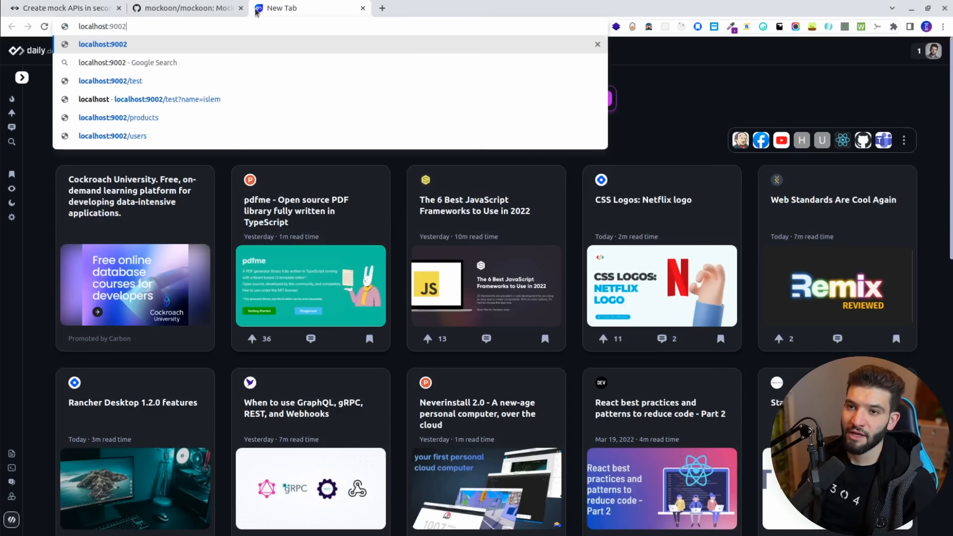
pyautogui.press('BackSpace')
pyautogui.write('3')
pyautogui.press('Return')
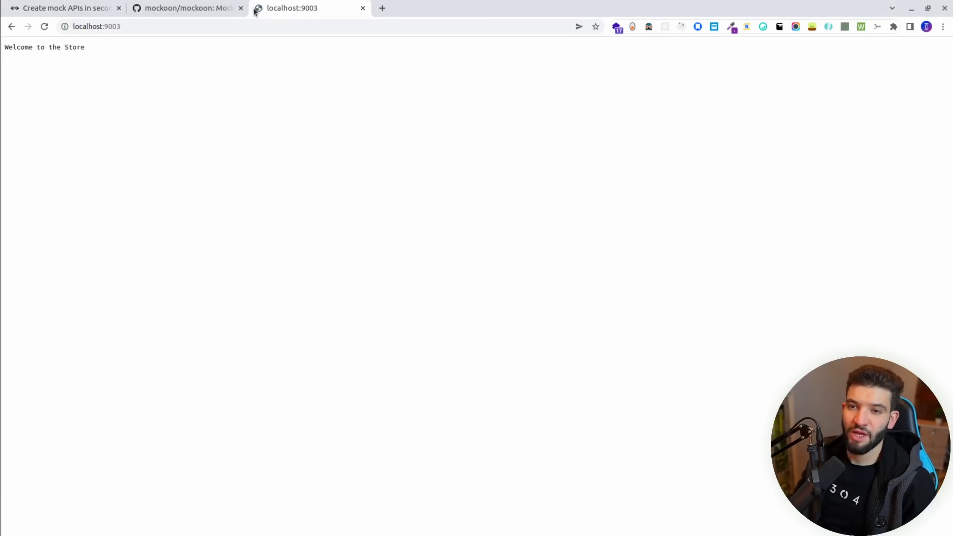
# Close the Mockoon GitHub and website tabs, zoom the page to 125%, and return to Mockoon.
pyautogui.click(241, 8)
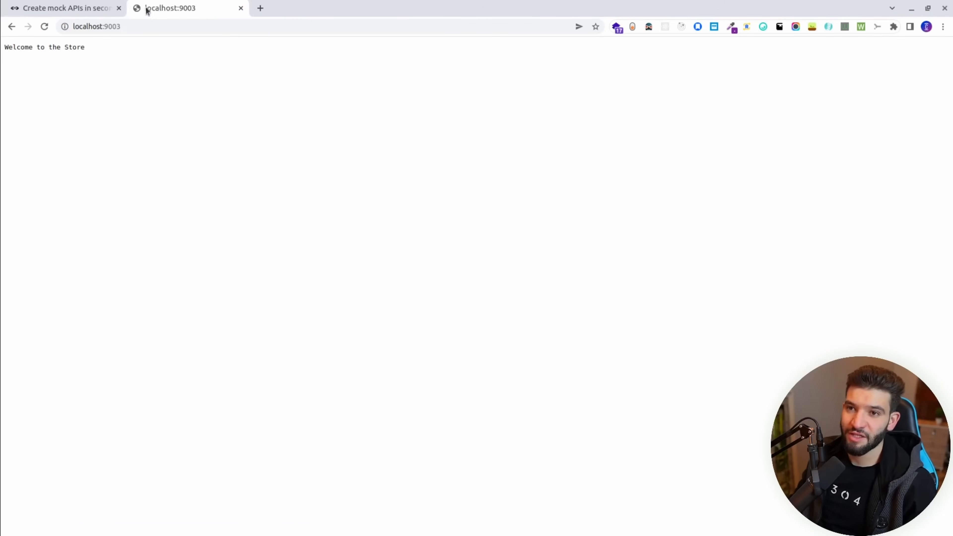
pyautogui.click(119, 8)
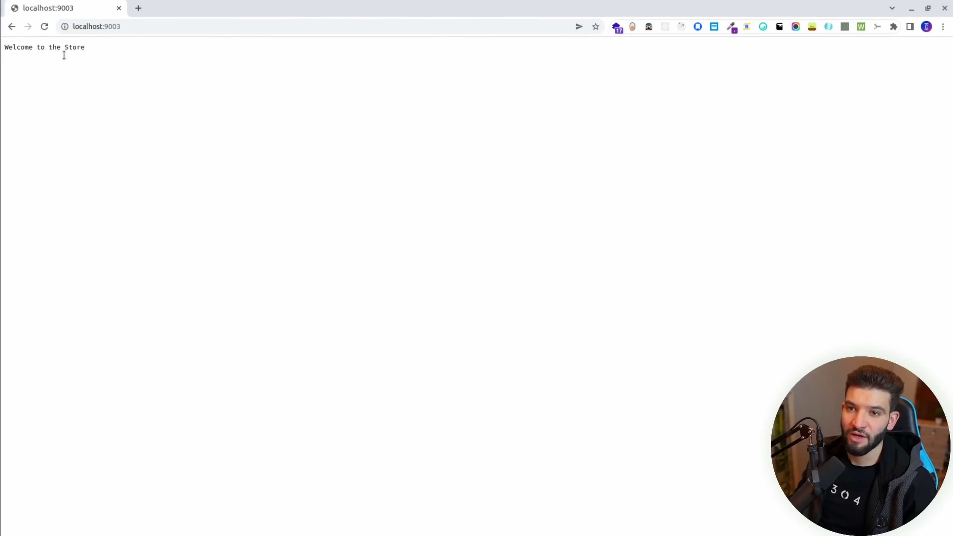
pyautogui.hotkey('ctrl', '+')
pyautogui.hotkey('ctrl', '+')
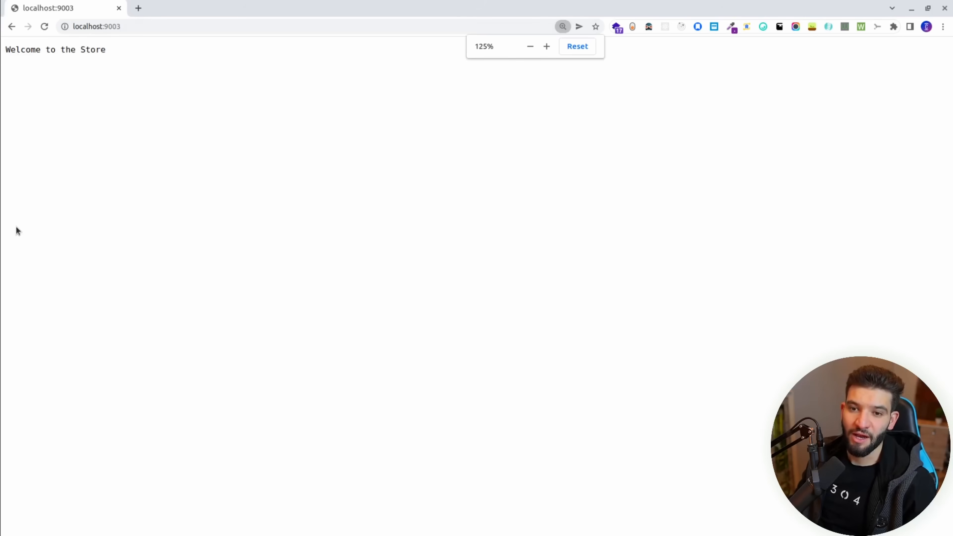
pyautogui.hotkey('alt', 'Tab')
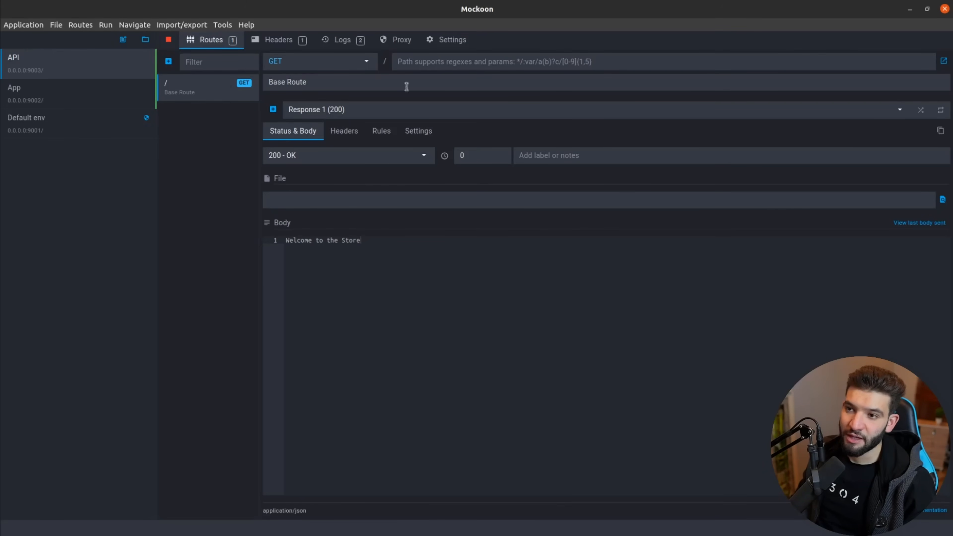
# Add a new GET /products route with the note 'Get Store Products'.
pyautogui.click(168, 61)
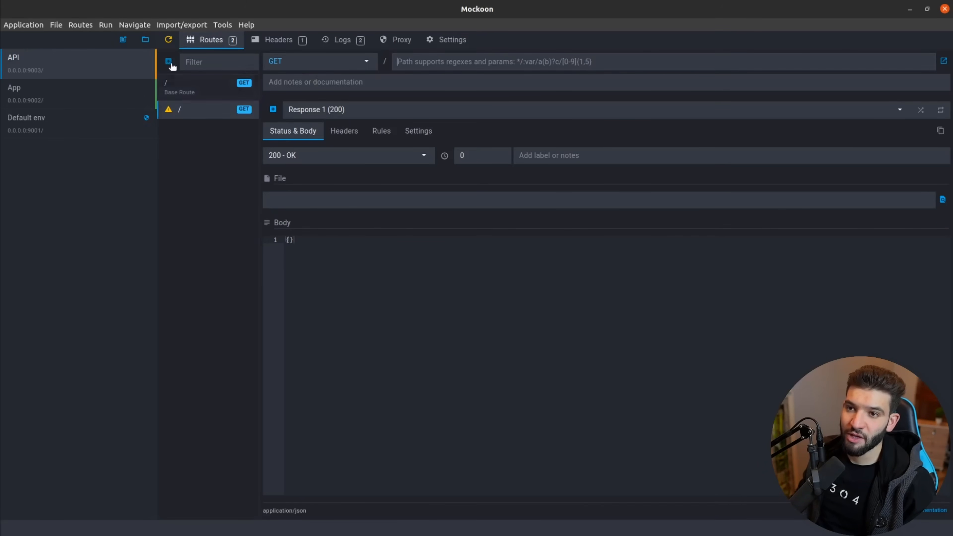
pyautogui.moveTo(168, 111)
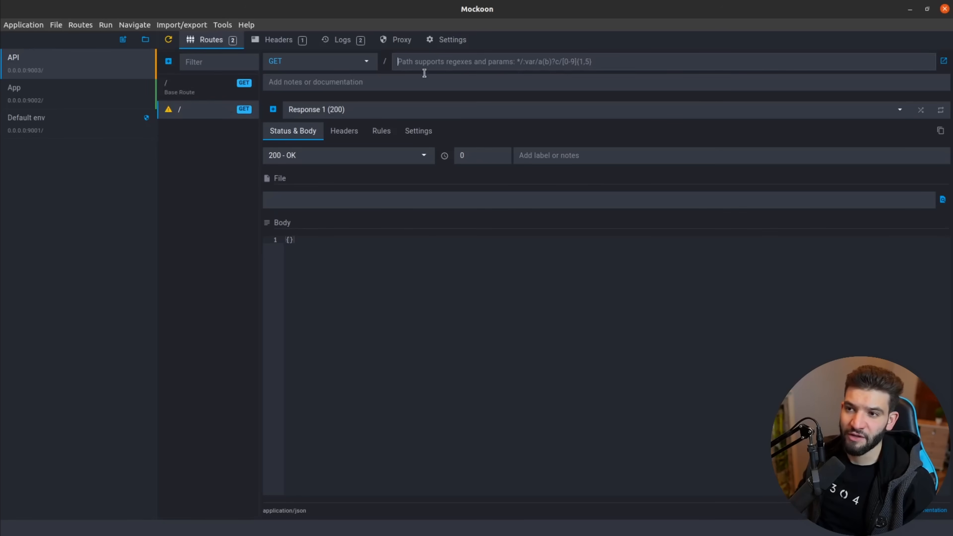
pyautogui.write('products')
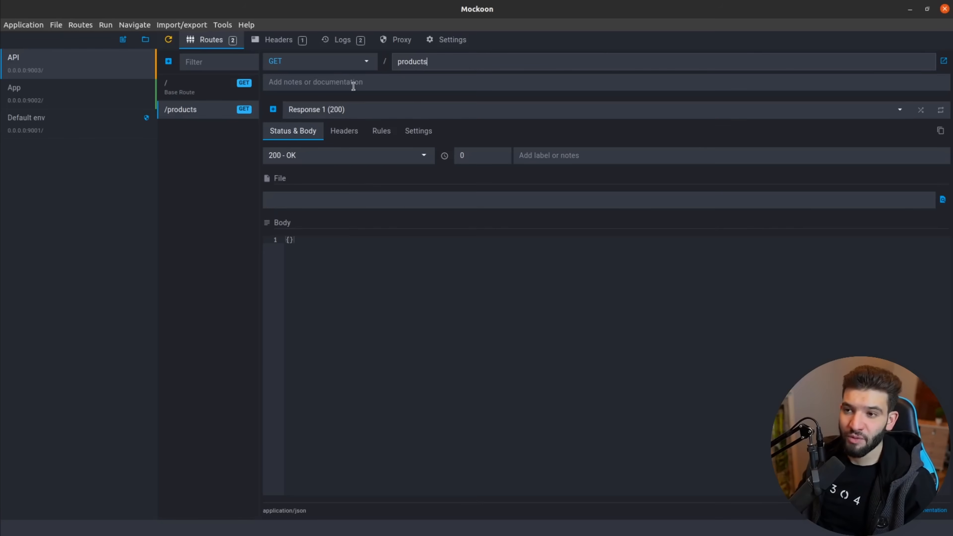
pyautogui.write('G')
pyautogui.press('BackSpace')
pyautogui.write('G')
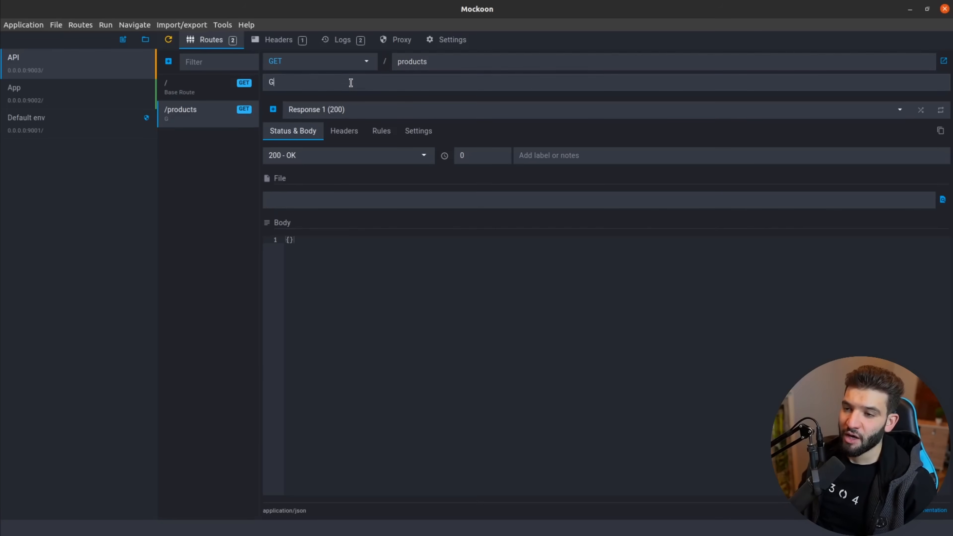
pyautogui.write('et PRODUC')
pyautogui.press('BackSpace')
pyautogui.press('BackSpace')
pyautogui.press('BackSpace')
pyautogui.press('BackSpace')
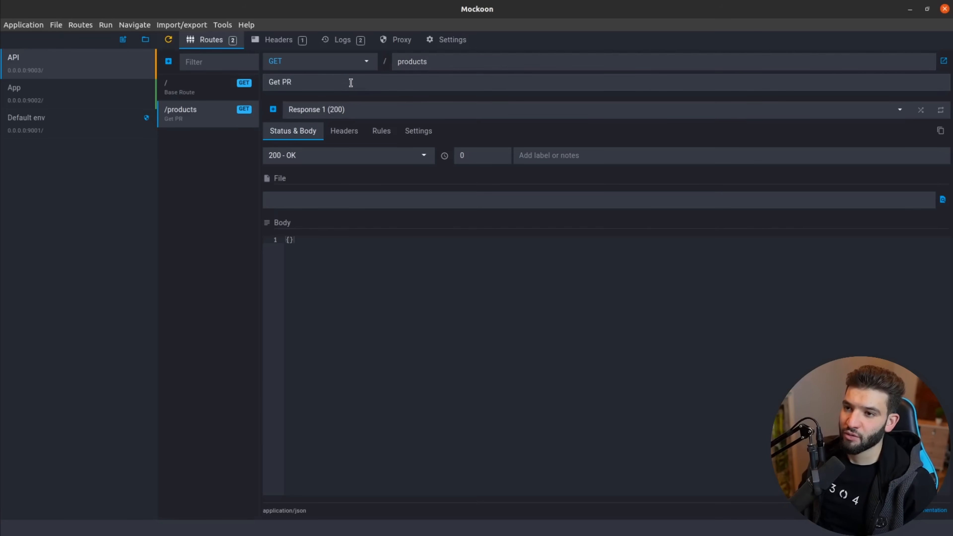
pyautogui.write('Store Products')
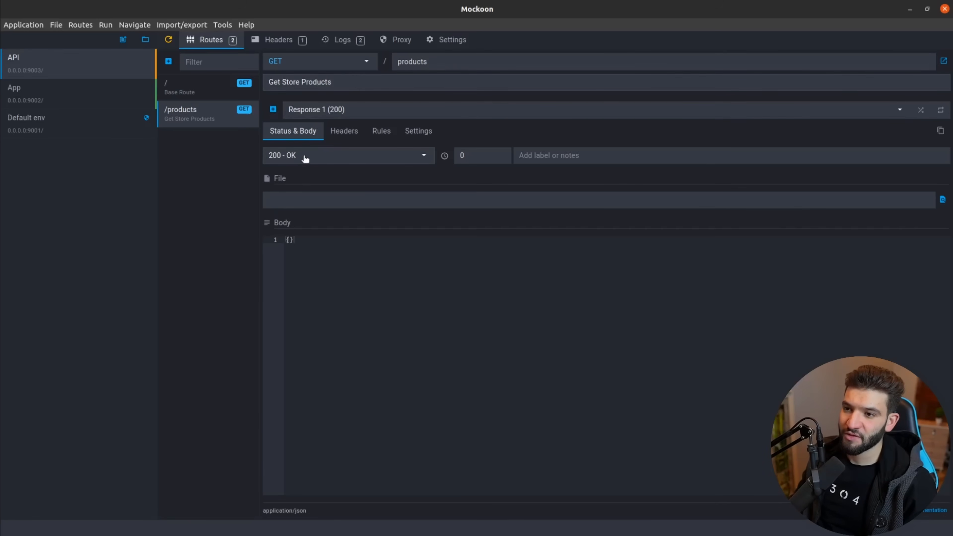
# Keep the /products route's 200 OK status and begin editing its response body.
pyautogui.click(291, 156)
pyautogui.click(224, 167)
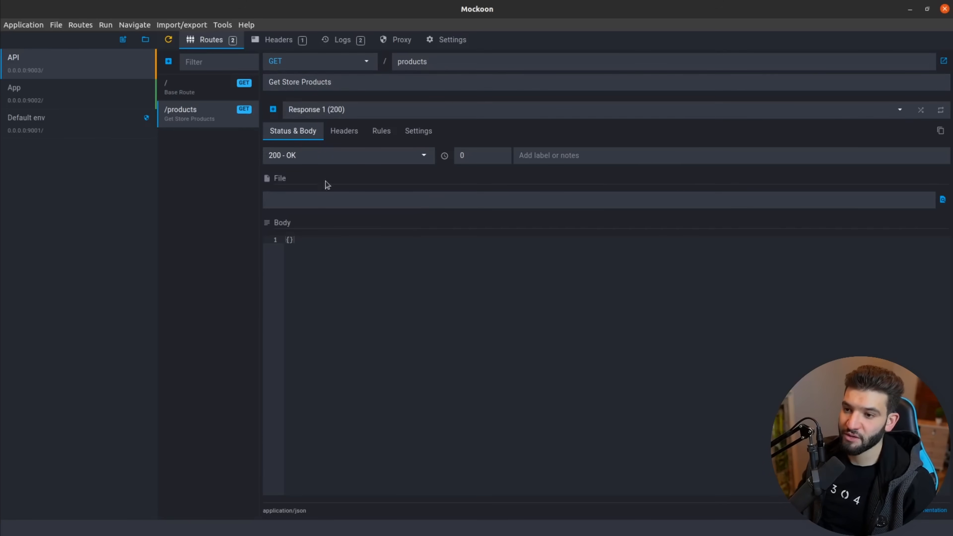
pyautogui.click(300, 236)
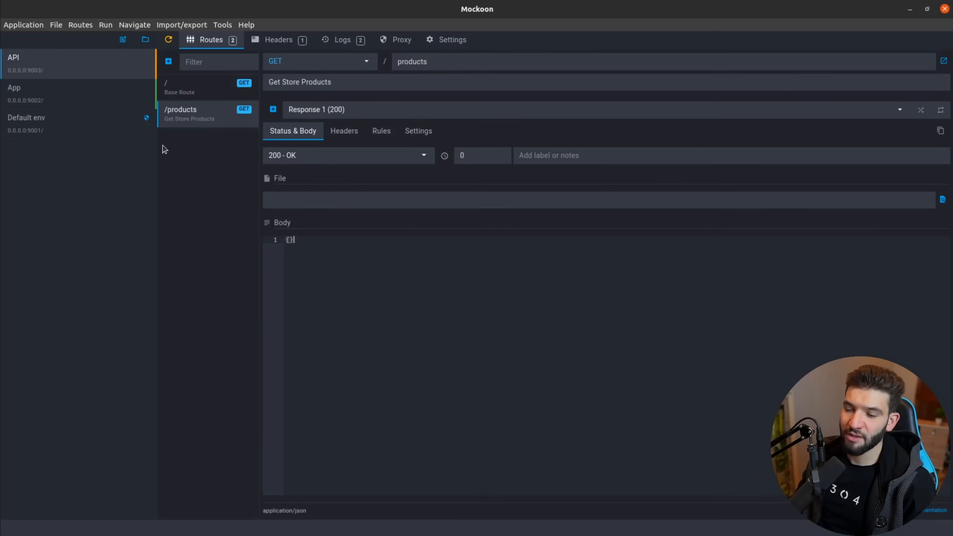
# Paste the store products JSON array as the /products response body and restart the mock server.
pyautogui.hotkey('ctrl', 'v')
pyautogui.scroll(20, 378, 375)
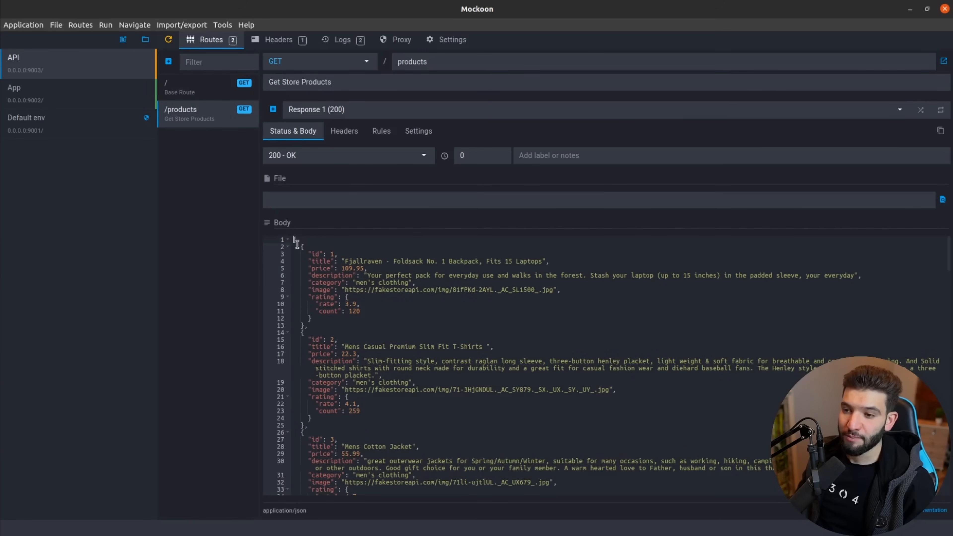
pyautogui.click(375, 422)
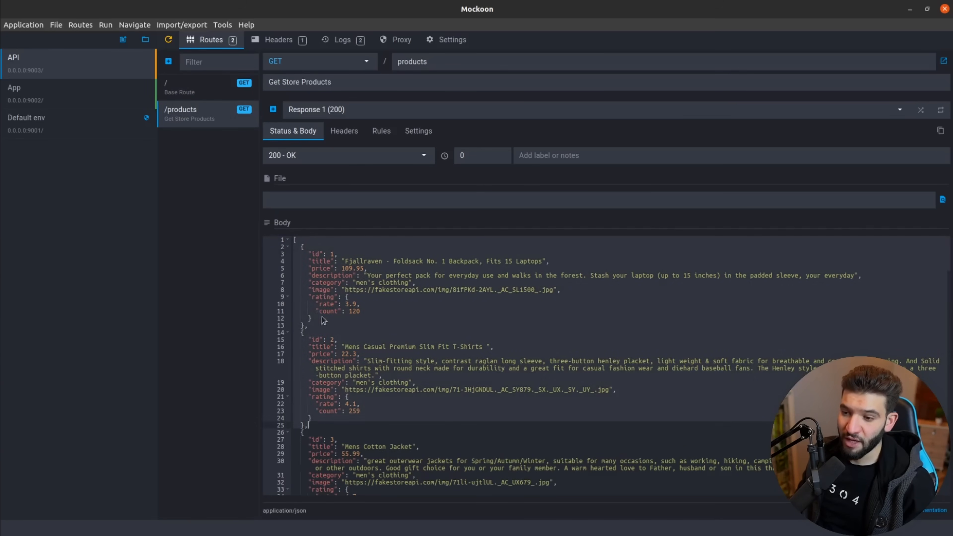
pyautogui.click(391, 290)
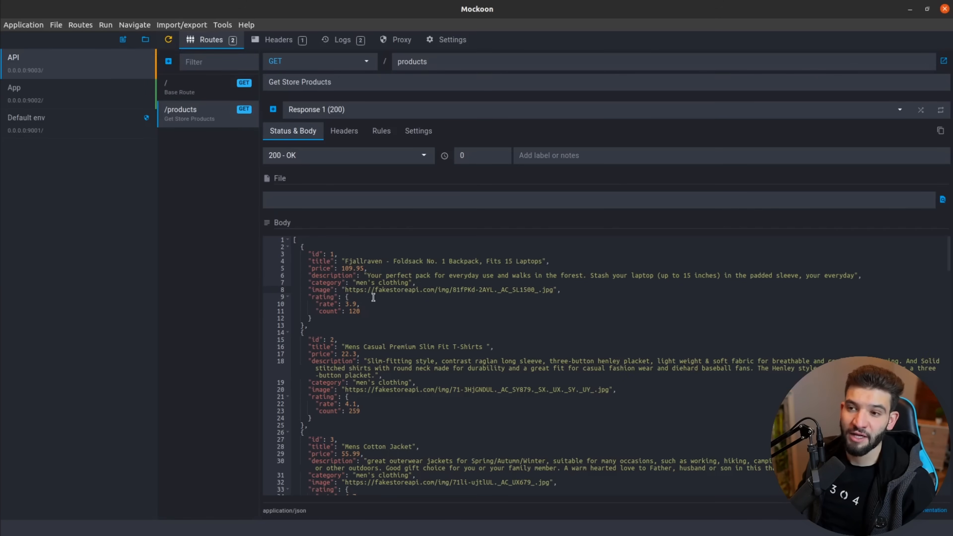
pyautogui.click(169, 41)
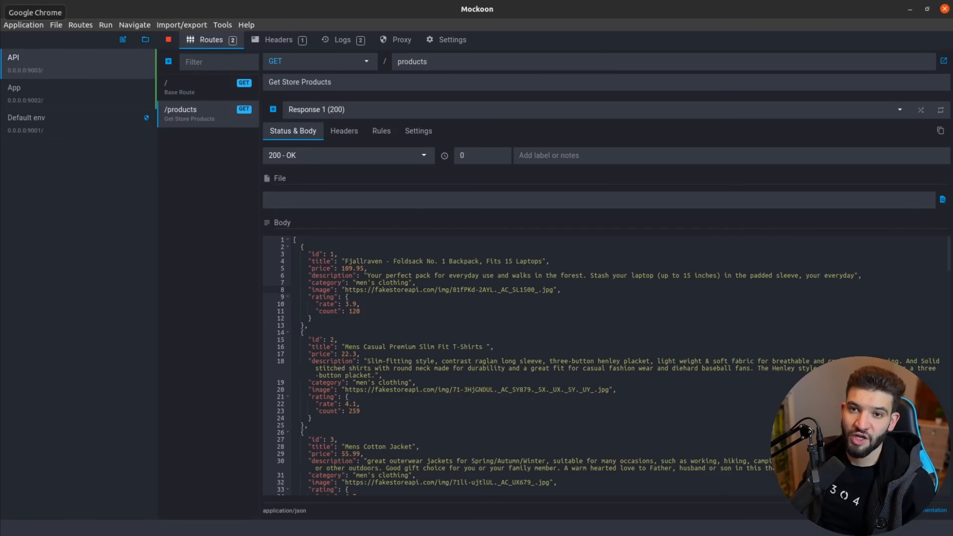
# Load localhost:9003/products in Chrome and scroll through the returned product JSON.
pyautogui.click(0, 12)
pyautogui.click(136, 26)
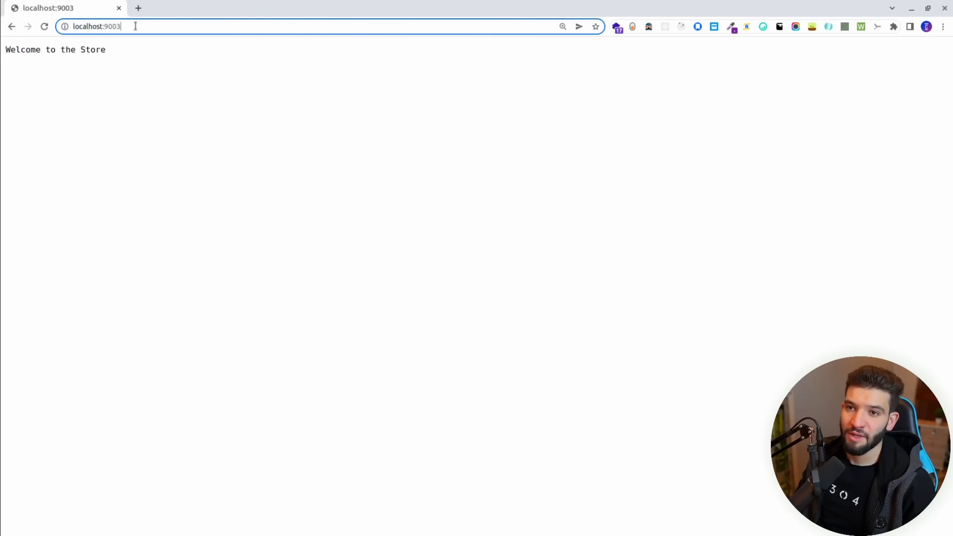
pyautogui.write('/products')
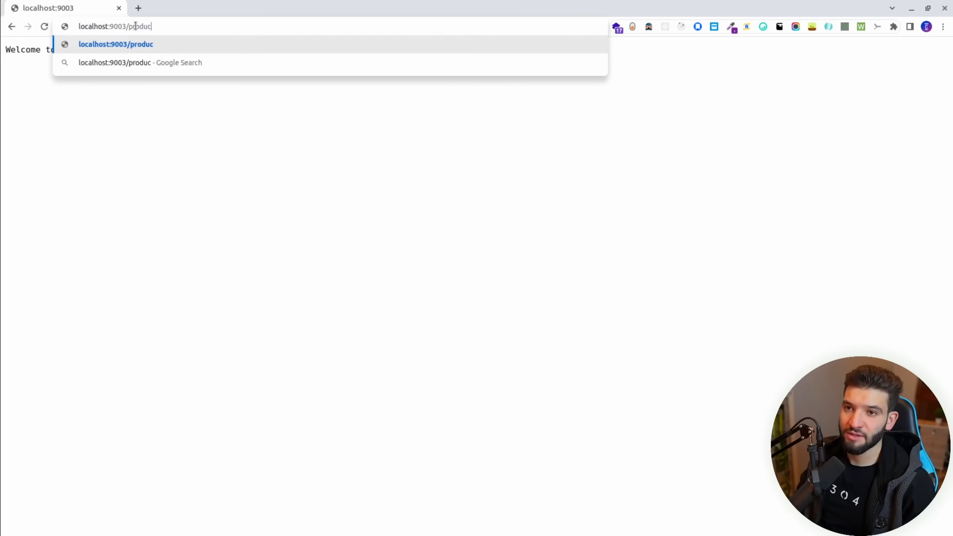
pyautogui.press('Return')
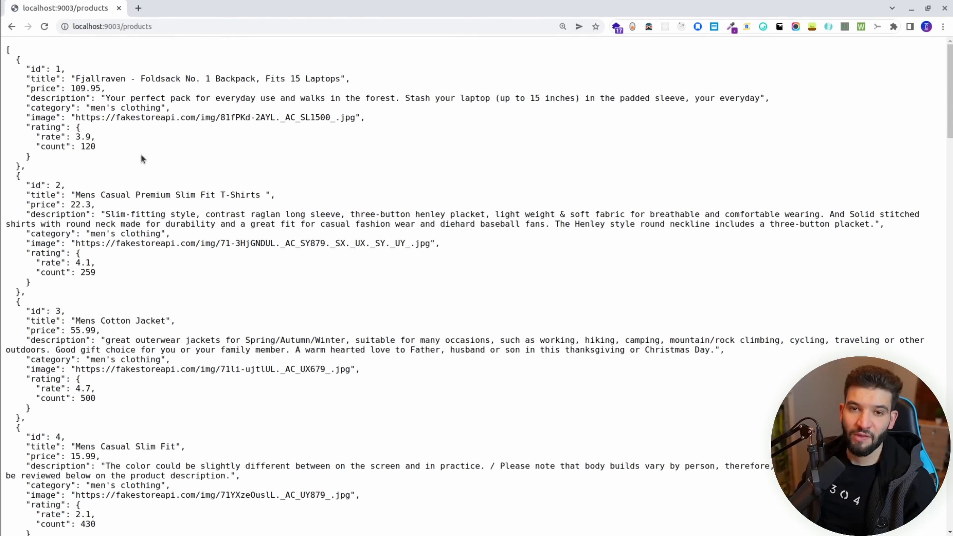
pyautogui.scroll(-20, 167, 169)
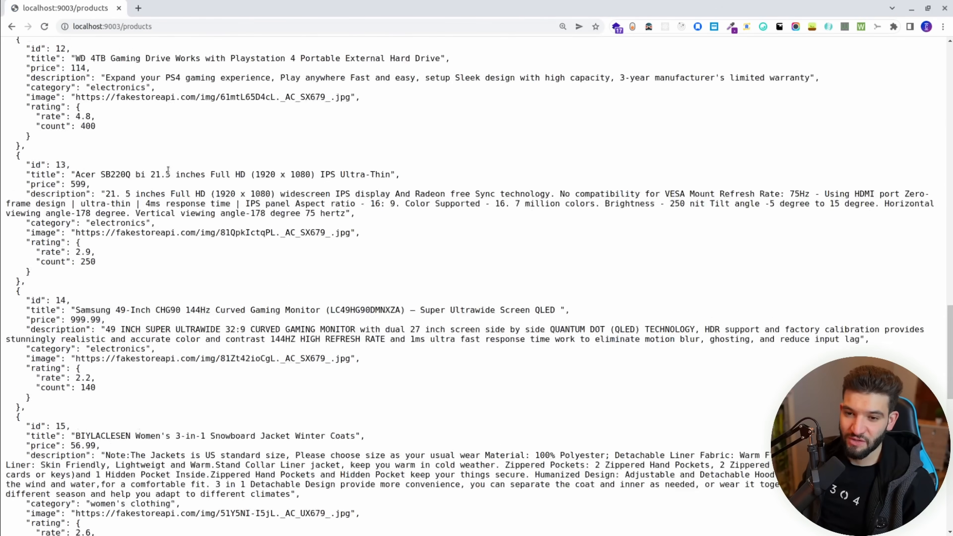
pyautogui.scroll(20, 172, 178)
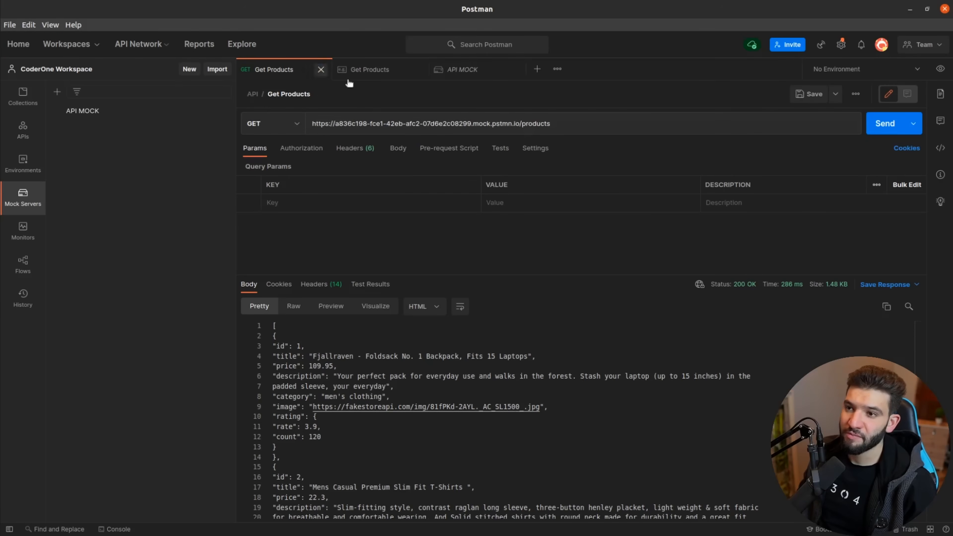
pyautogui.click(369, 123)
pyautogui.hotkey('ctrl', 'a')
pyautogui.write('http://localhost:9003/products')
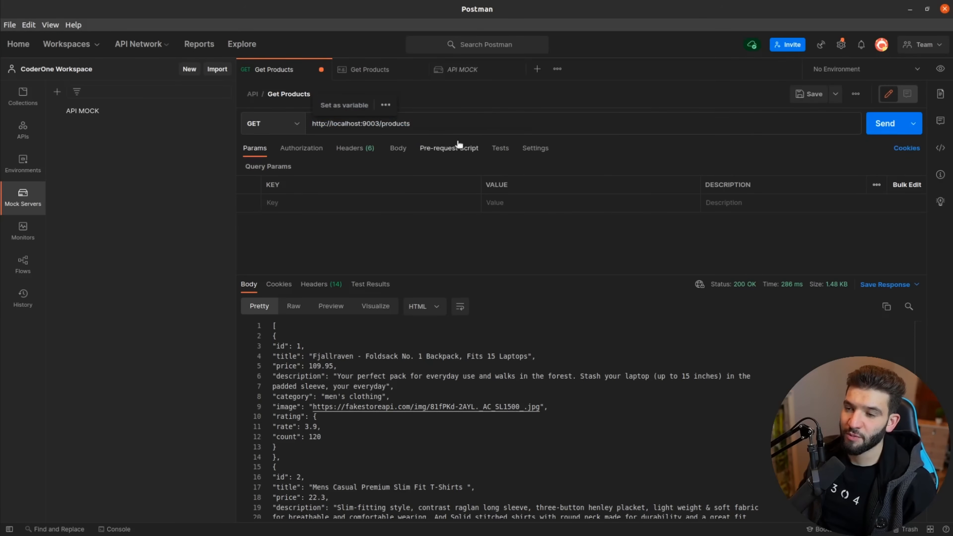
pyautogui.moveTo(420, 132); pyautogui.dragTo(297, 122)
pyautogui.click(446, 124)
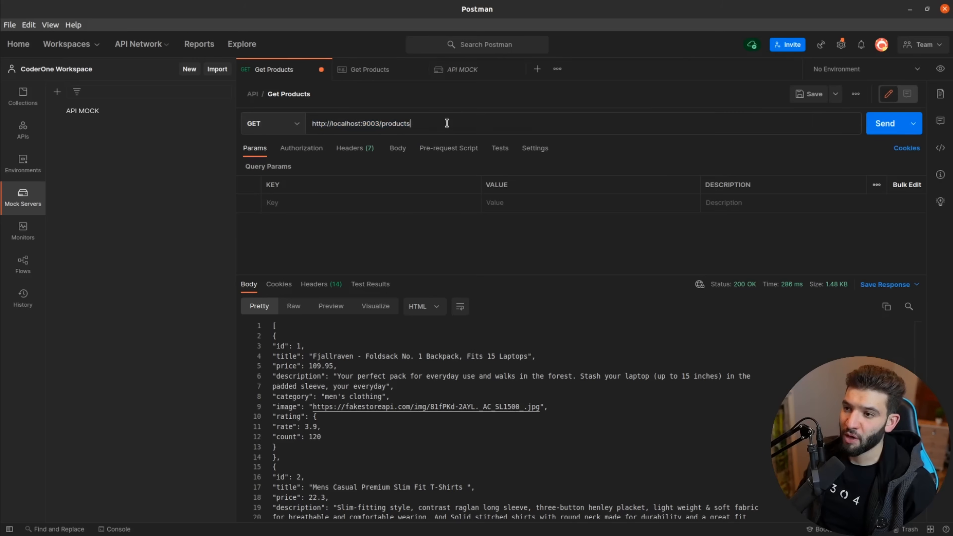
pyautogui.hotkey('ctrl', 'Return')
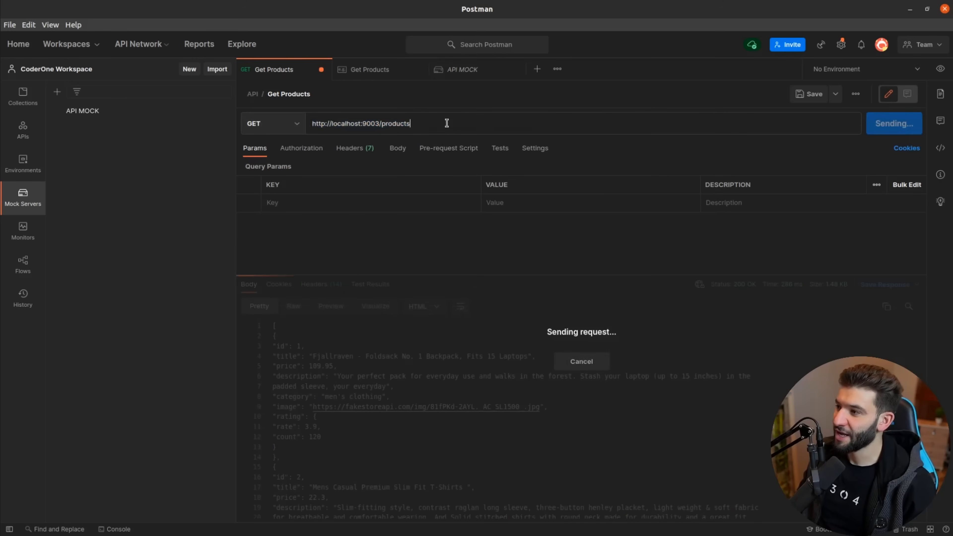
# Scroll and resize the panes to inspect the returned product list.
pyautogui.scroll(-10, 435, 374)
pyautogui.scroll(-10, 435, 374)
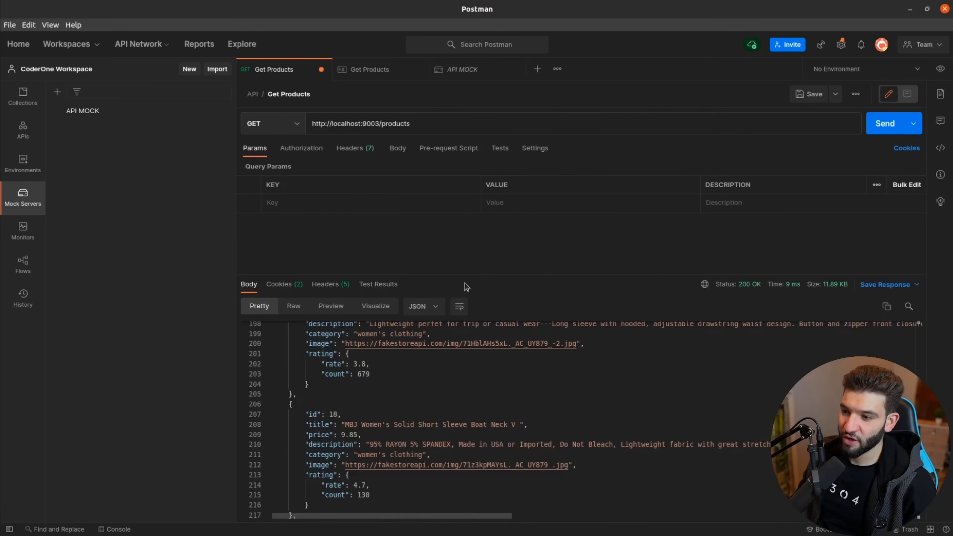
pyautogui.moveTo(466, 275); pyautogui.dragTo(476, 154)
pyautogui.scroll(-2, 333, 277)
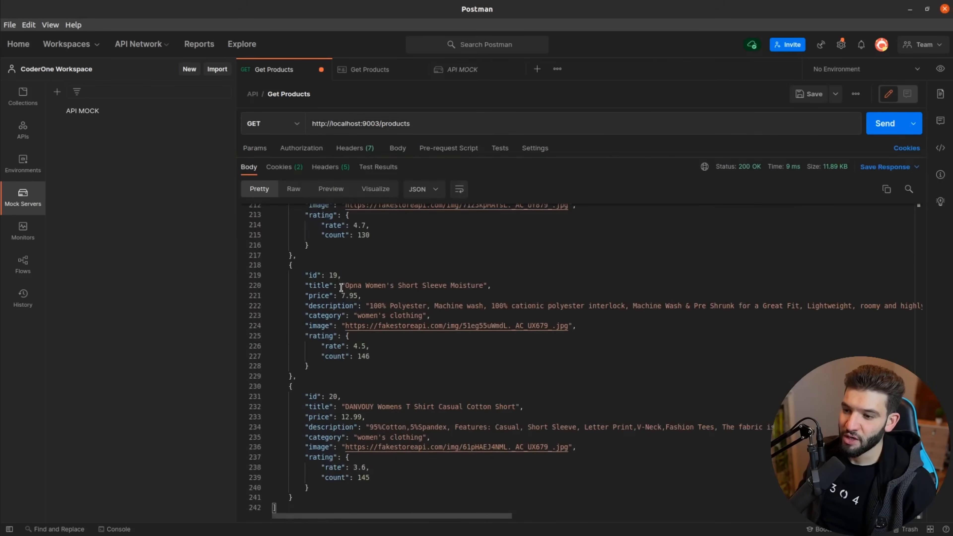
pyautogui.scroll(20, 349, 293)
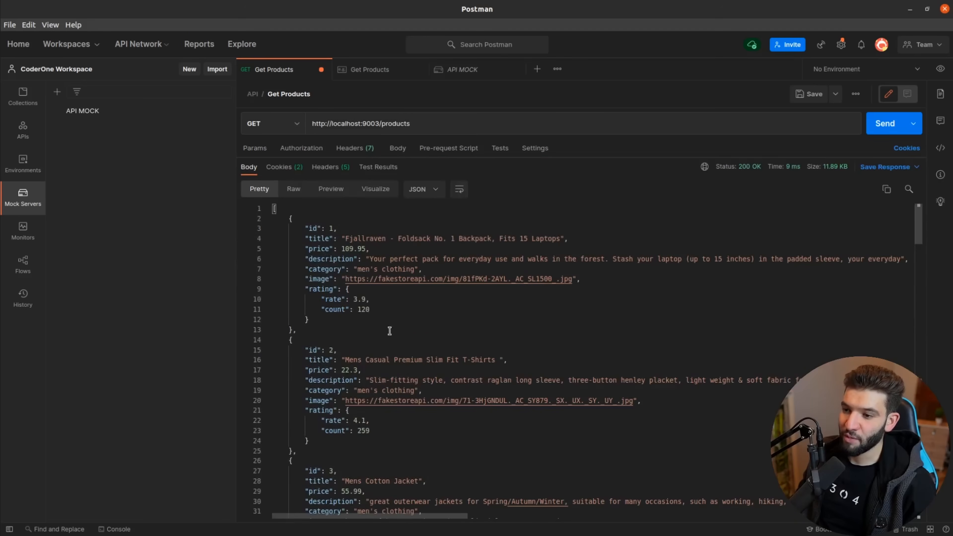
pyautogui.moveTo(319, 330); pyautogui.dragTo(269, 239)
pyautogui.scroll(-15, 312, 306)
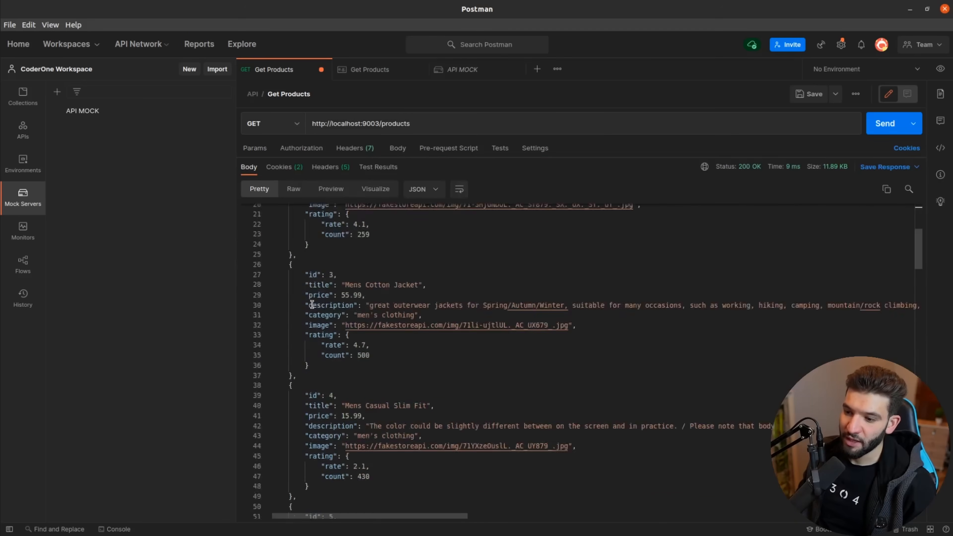
pyautogui.scroll(-5, 313, 307)
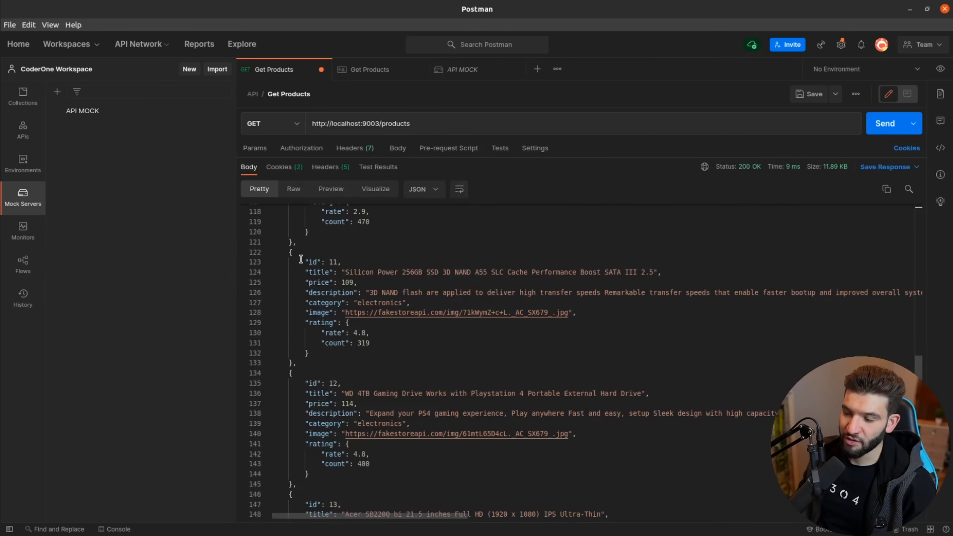
# Check the response in Preview, Headers and Cookies, return to Pretty JSON, and resend.
pyautogui.click(331, 189)
pyautogui.click(325, 167)
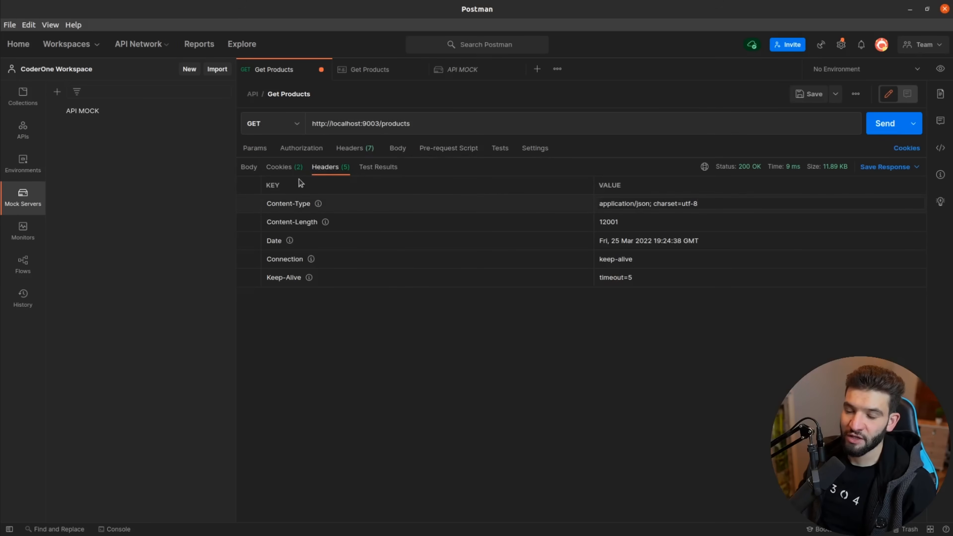
pyautogui.click(285, 168)
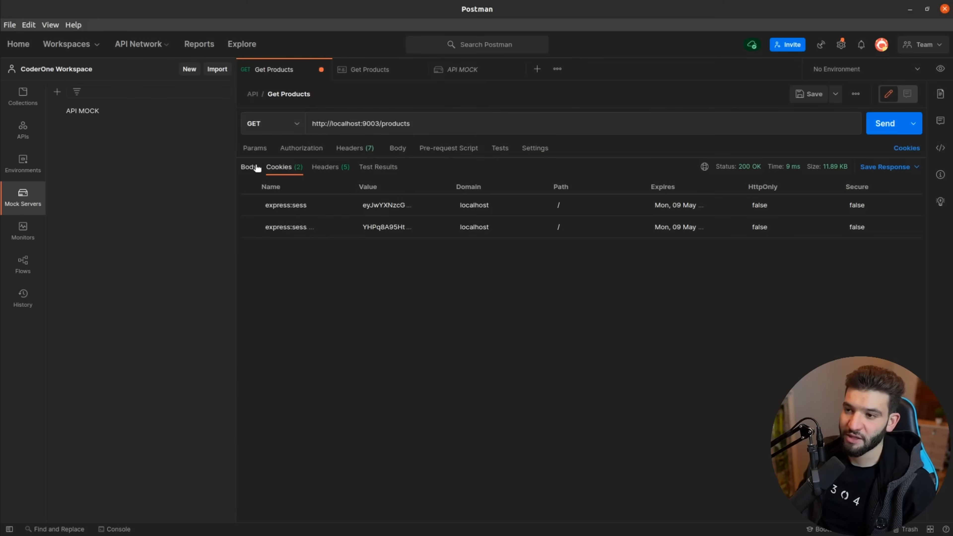
pyautogui.click(250, 167)
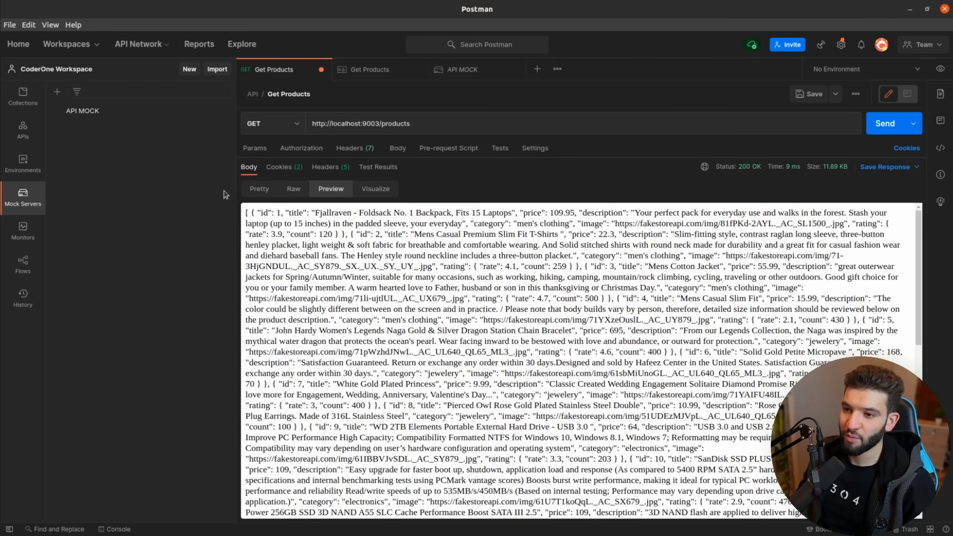
pyautogui.click(259, 188)
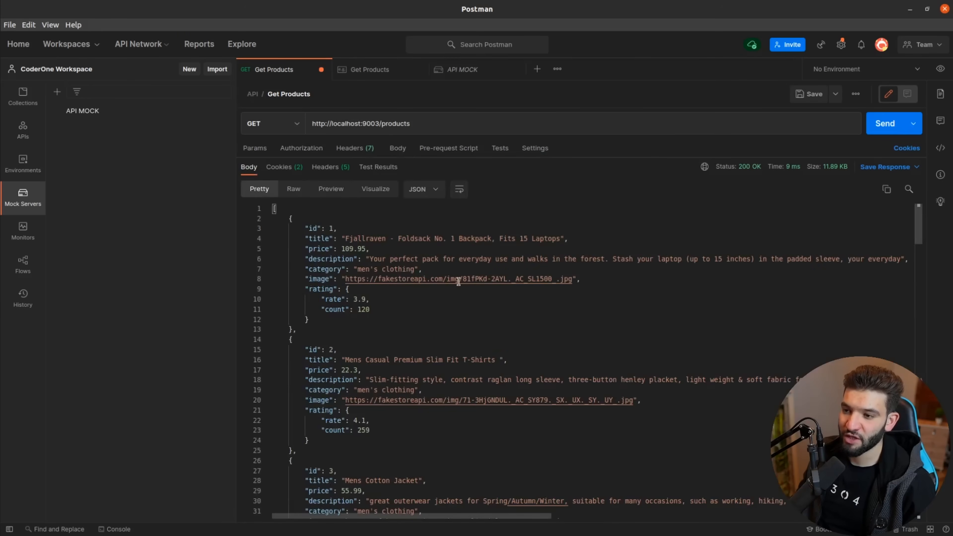
pyautogui.click(882, 123)
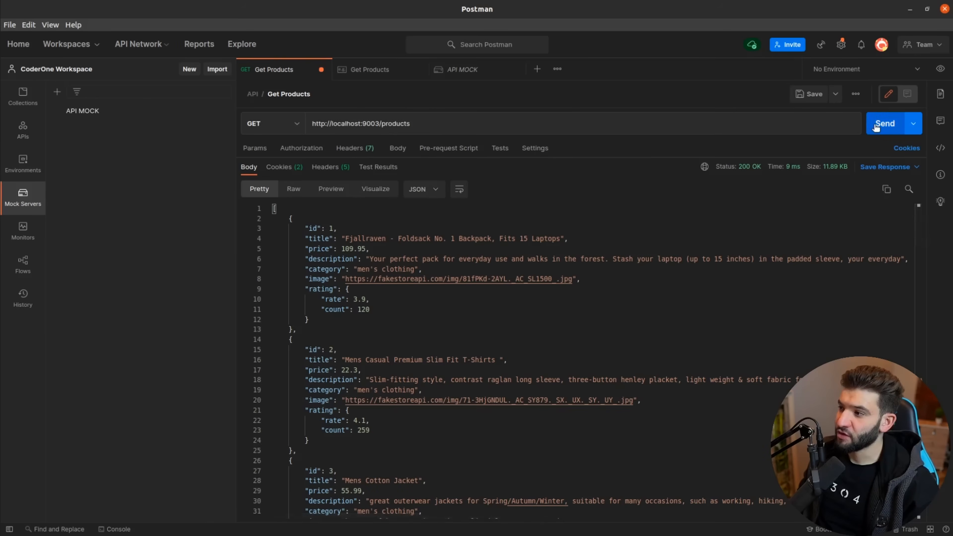
pyautogui.scroll(-20, 418, 256)
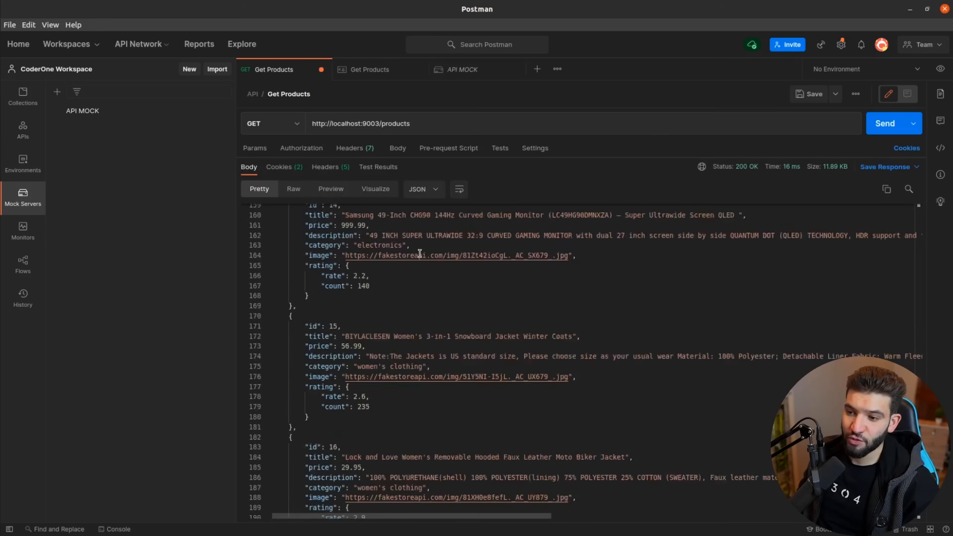
pyautogui.scroll(20, 420, 257)
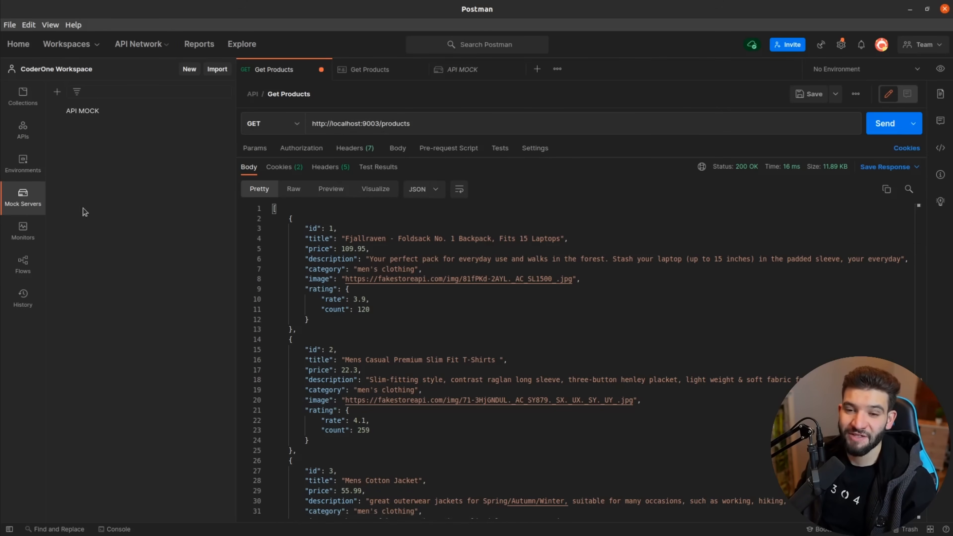
pyautogui.hotkey('alt', 'Tab')
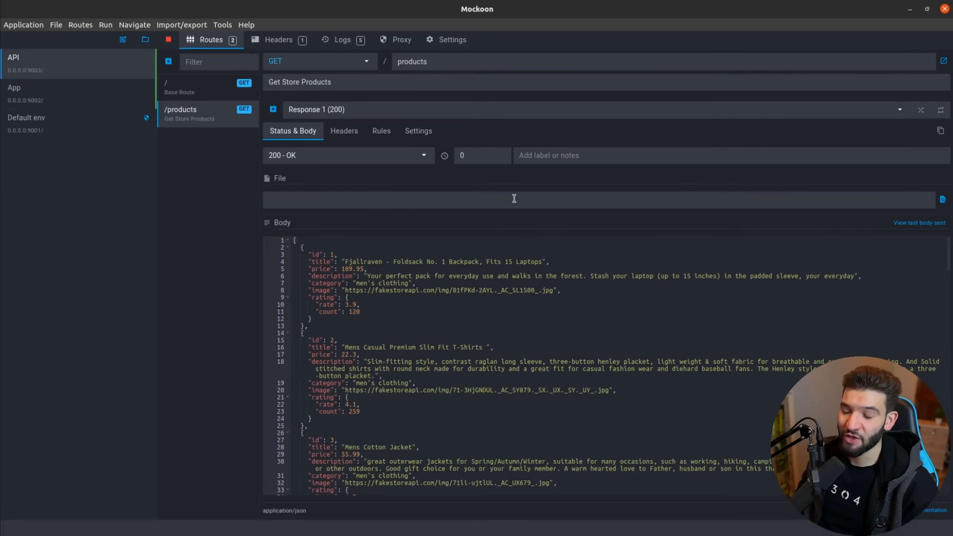
# Set the /products route latency to 2000 ms and resend the products request.
pyautogui.doubleClick(462, 155)
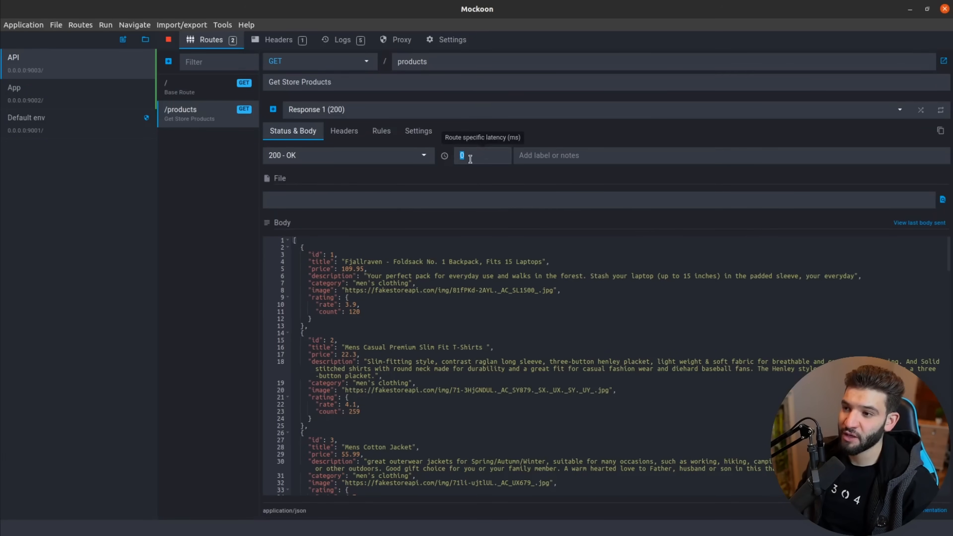
pyautogui.click(469, 157)
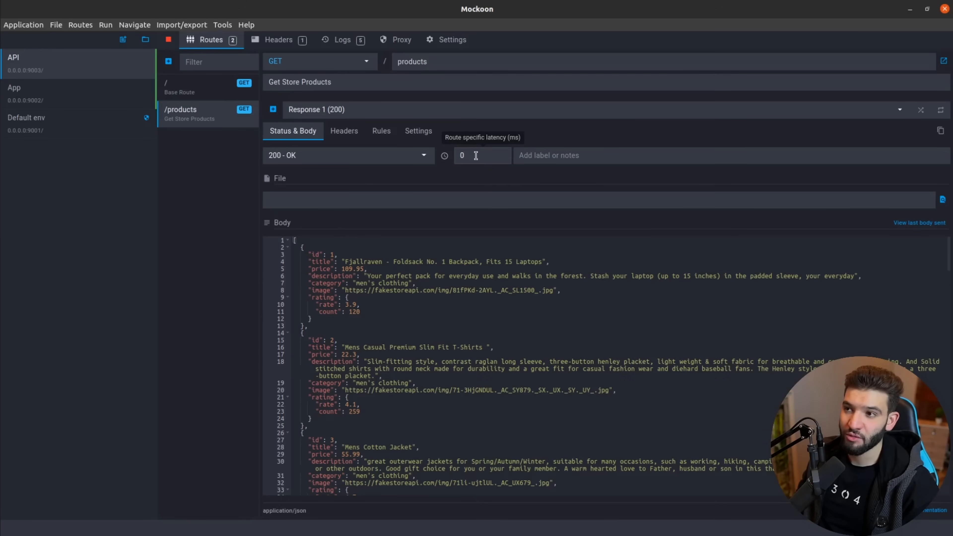
pyautogui.click(453, 41)
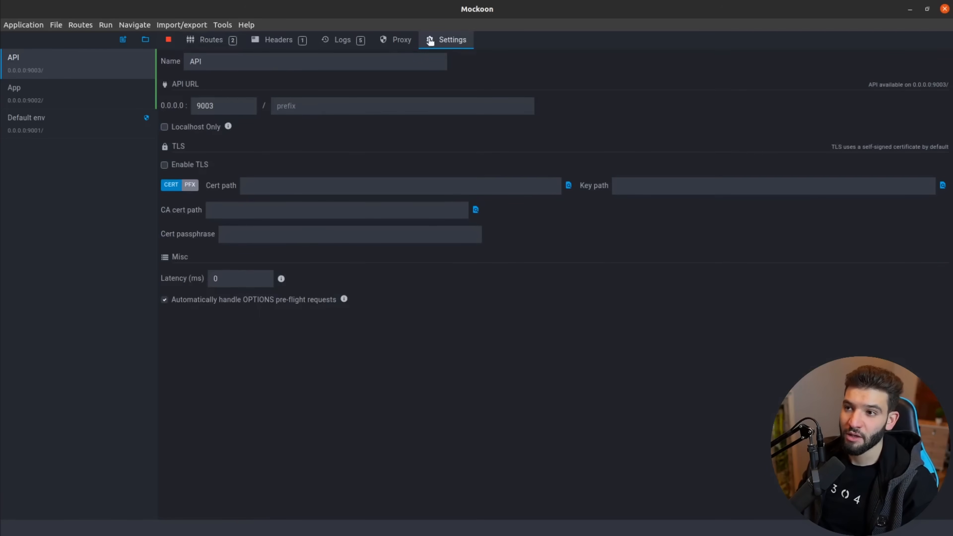
pyautogui.click(394, 42)
pyautogui.click(212, 39)
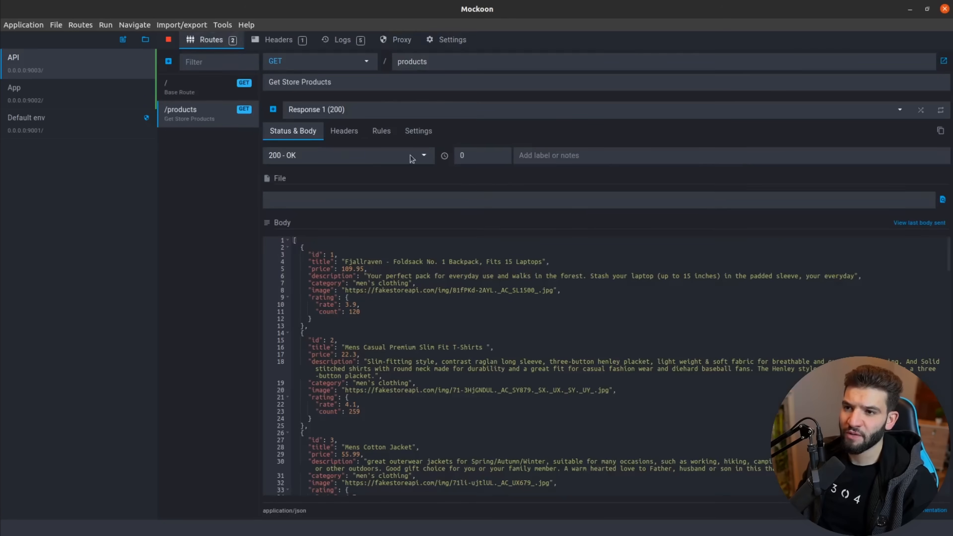
pyautogui.doubleClick(471, 156)
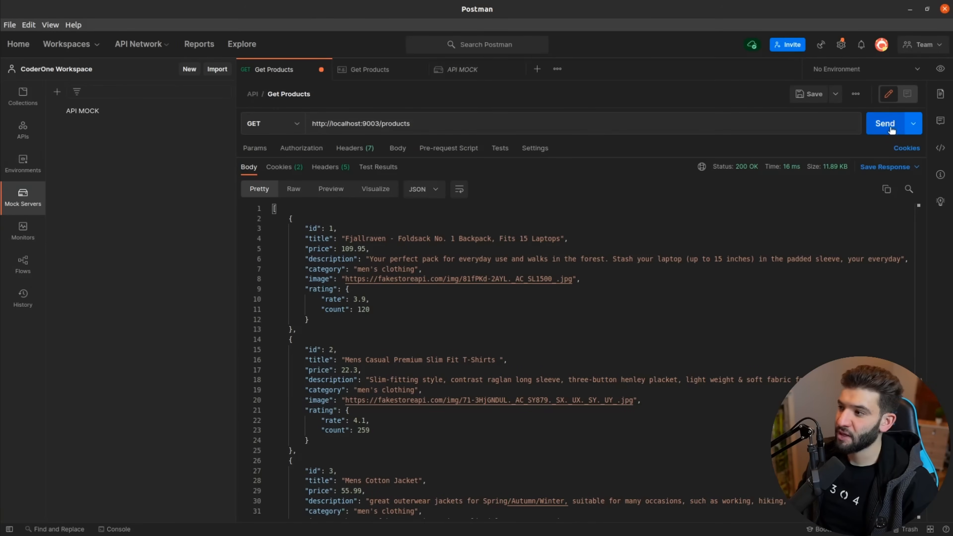
pyautogui.click(891, 128)
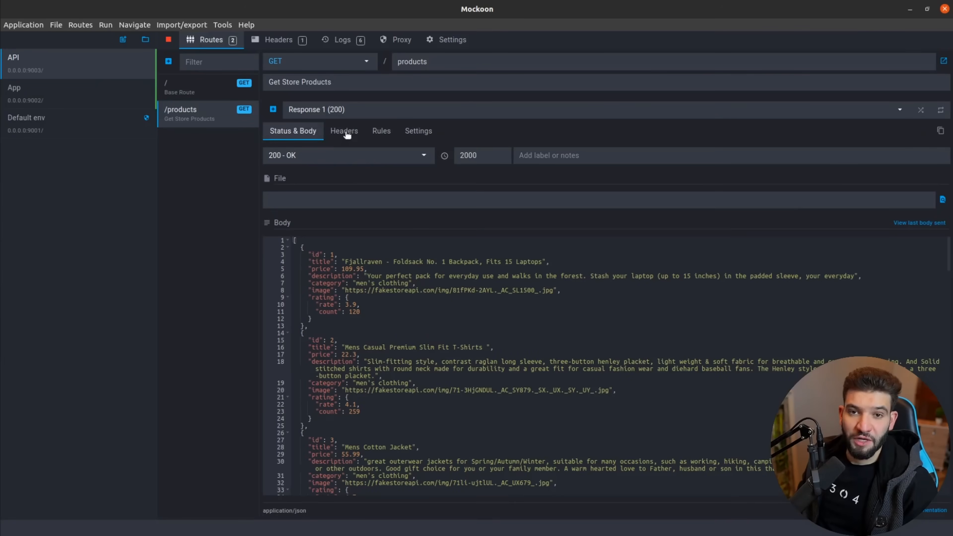
# Open the Headers settings of the GET /products response.
pyautogui.click(344, 131)
# Add the response header mock-api with value true and delete the extra empty header row.
pyautogui.click(300, 155)
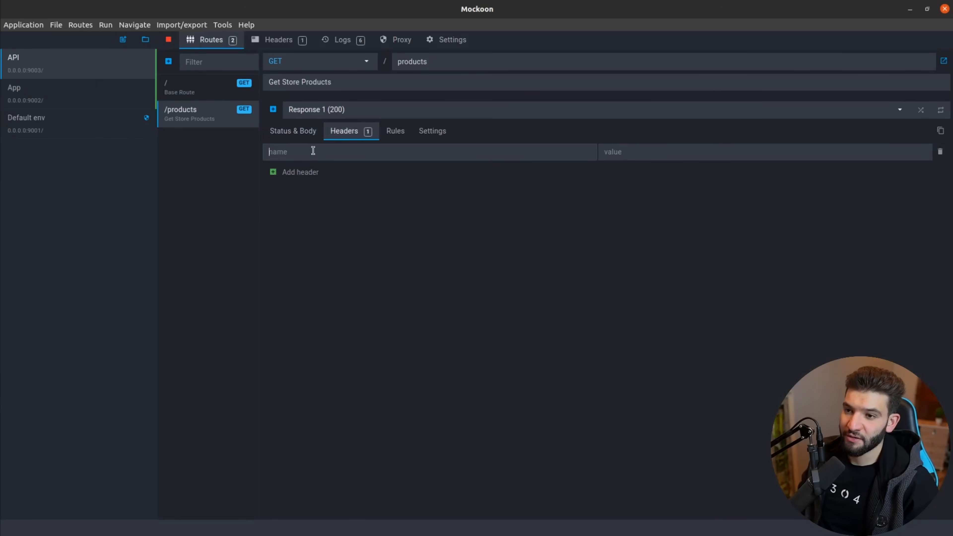
pyautogui.write('mock-api')
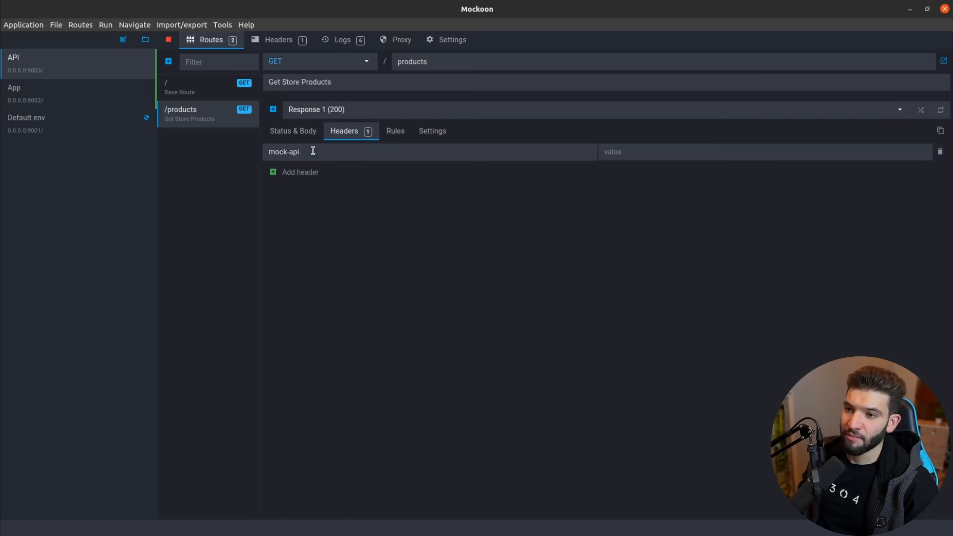
pyautogui.press('Tab')
pyautogui.write('true')
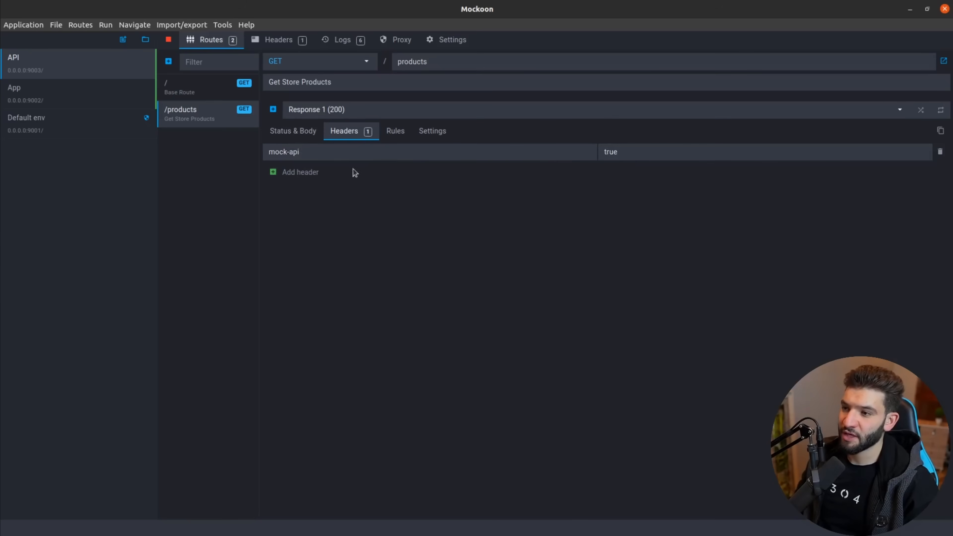
pyautogui.click(300, 172)
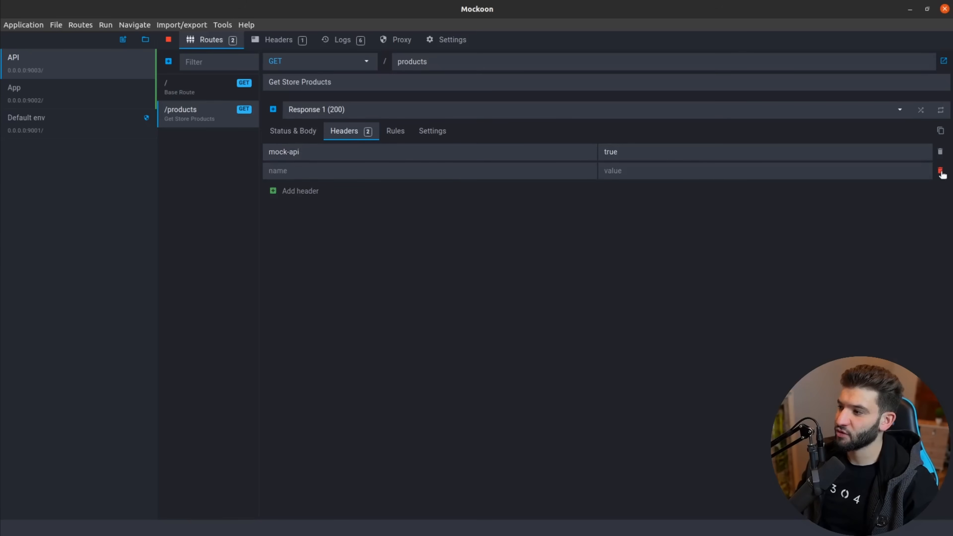
pyautogui.click(941, 172)
pyautogui.click(303, 140)
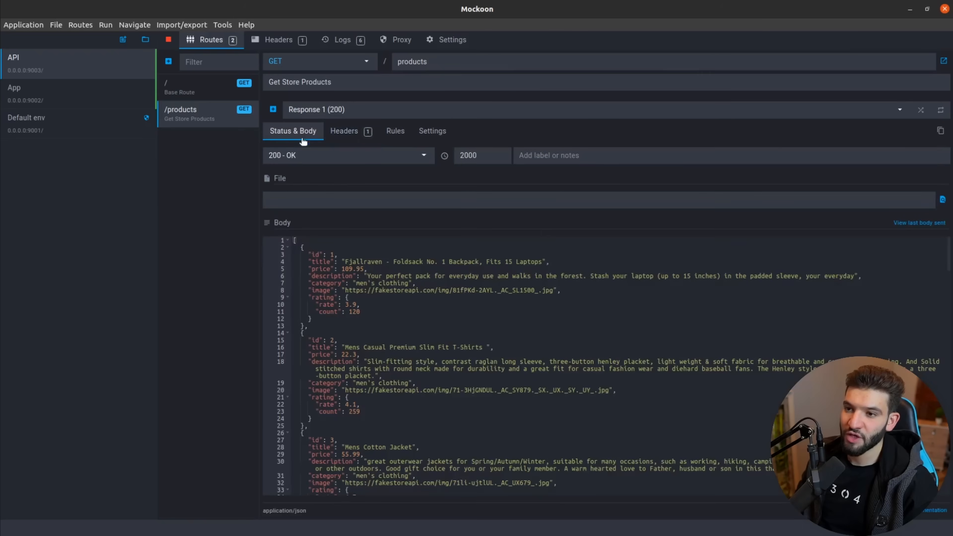
# Resend the products request and enlarge the panes to check the response headers show mock-api: true.
pyautogui.hotkey('alt', 'Tab')
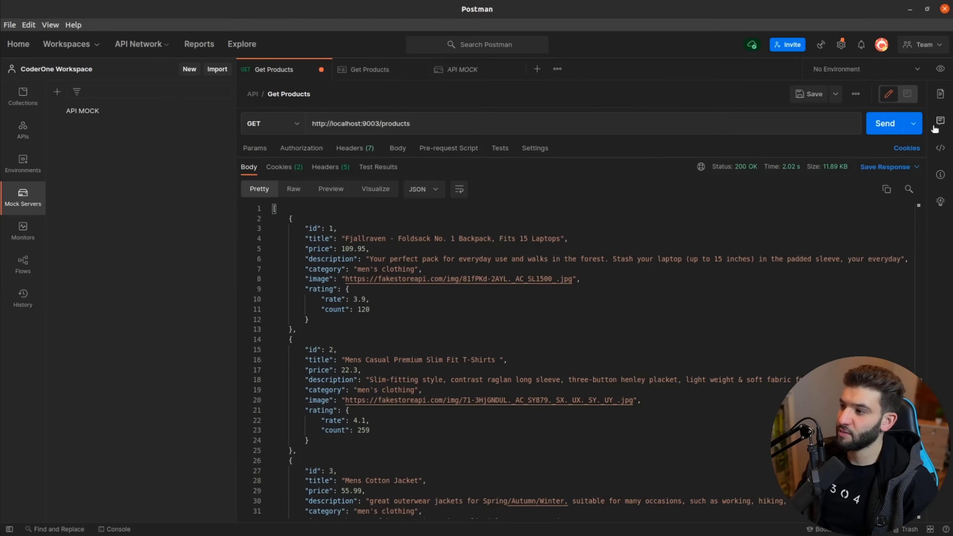
pyautogui.click(886, 126)
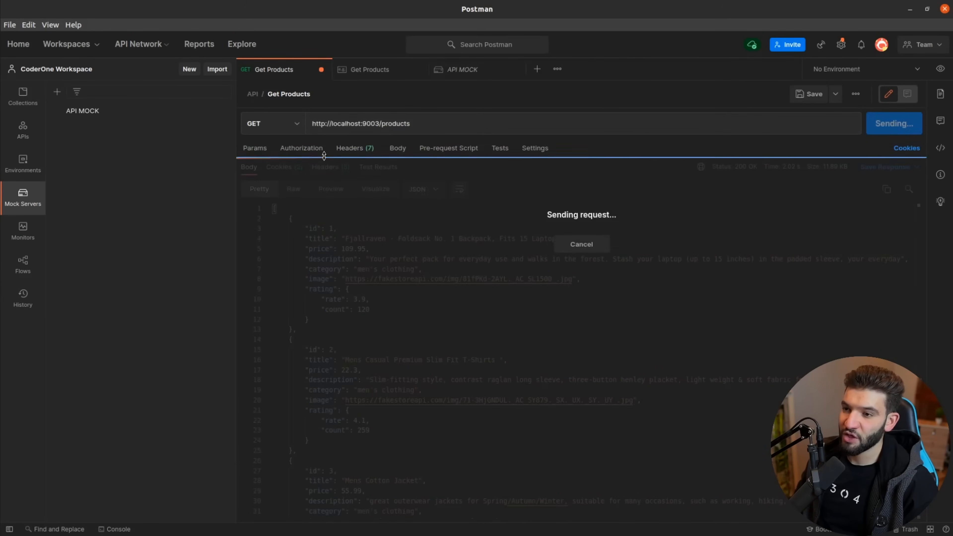
pyautogui.click(344, 150)
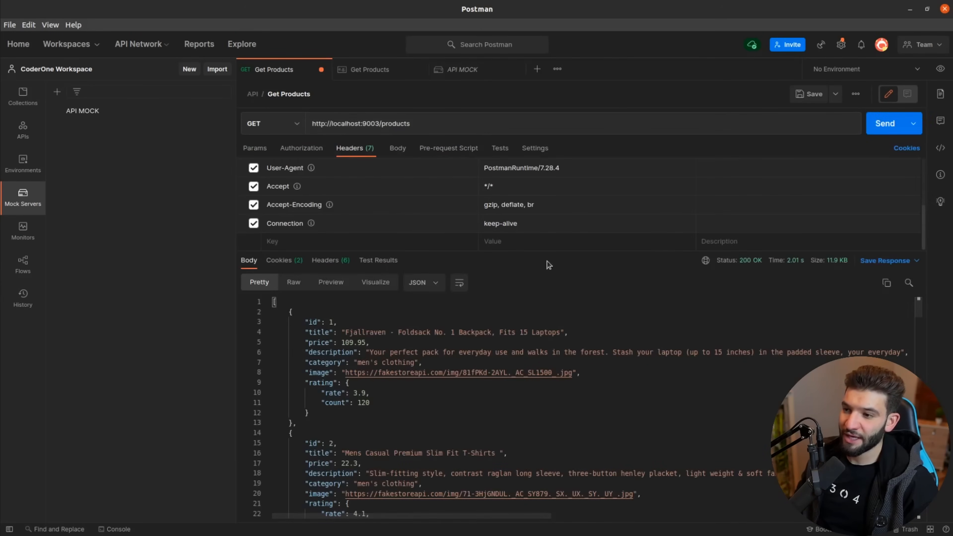
pyautogui.moveTo(545, 248); pyautogui.dragTo(533, 396)
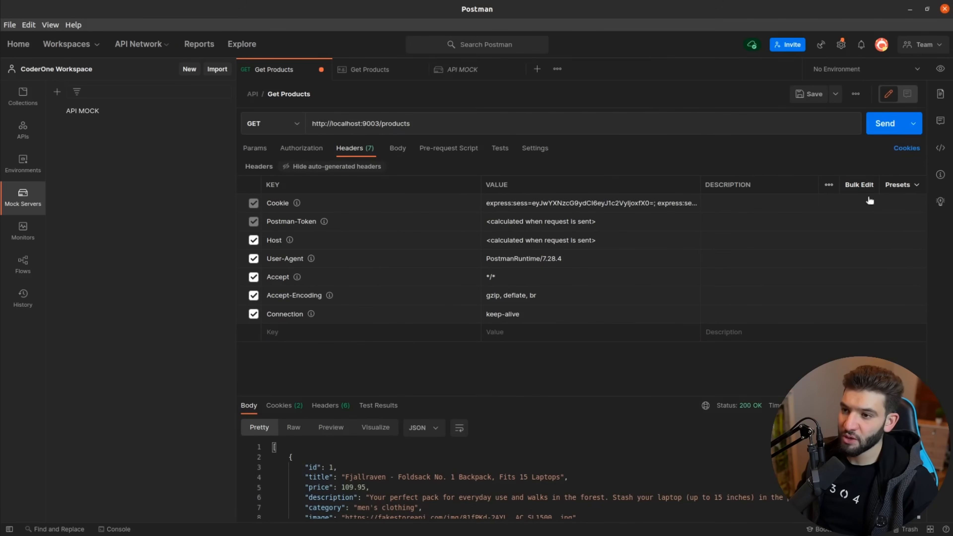
pyautogui.scroll(-5, 631, 454)
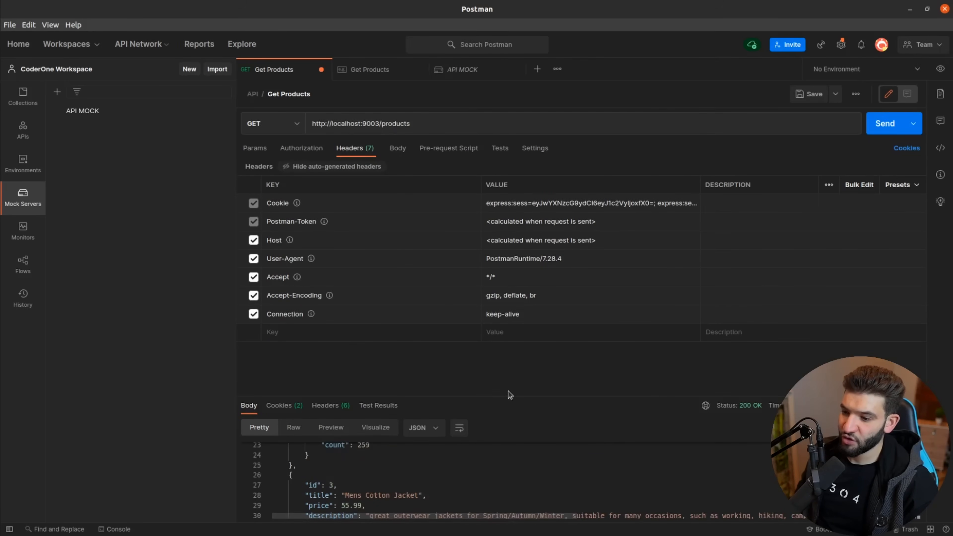
pyautogui.moveTo(510, 394); pyautogui.dragTo(347, 196)
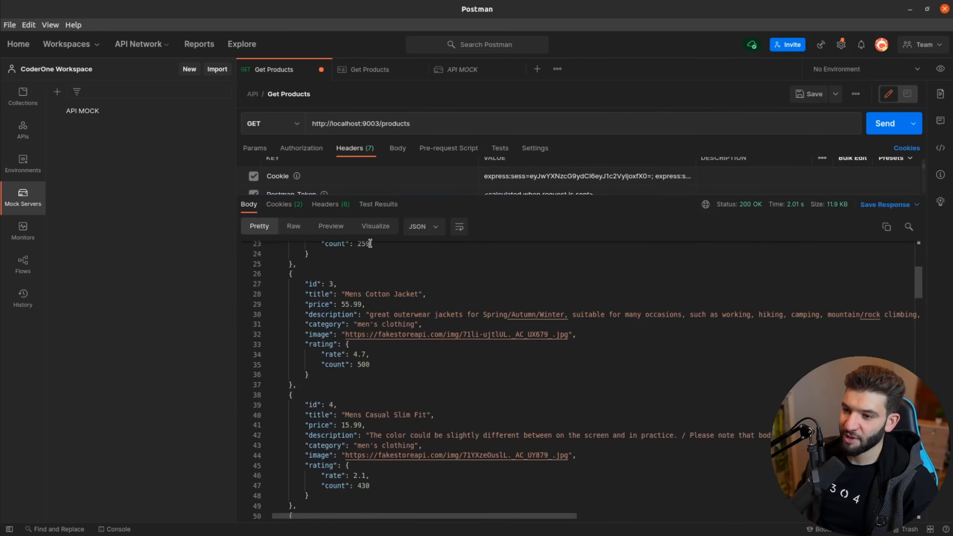
pyautogui.click(342, 205)
pyautogui.moveTo(549, 198); pyautogui.dragTo(413, 159)
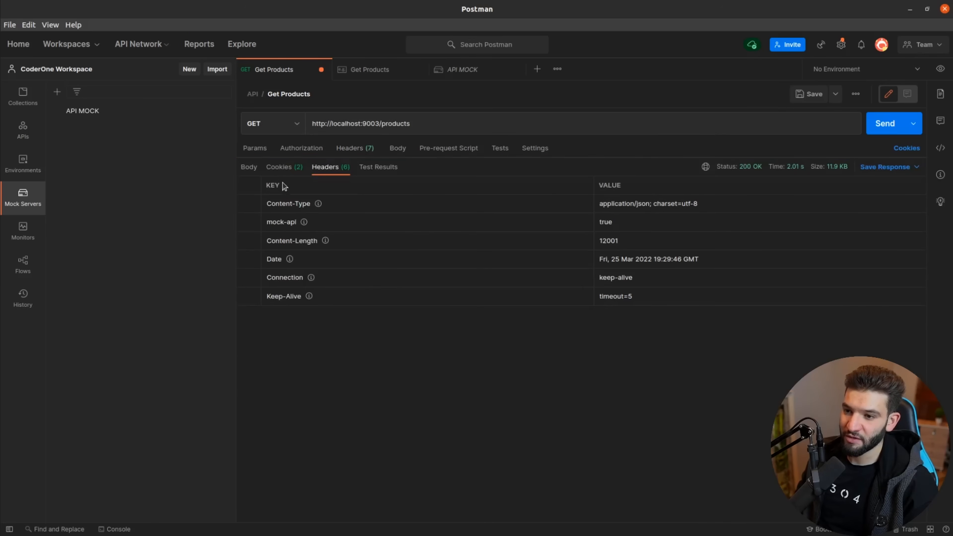
pyautogui.moveTo(304, 225)
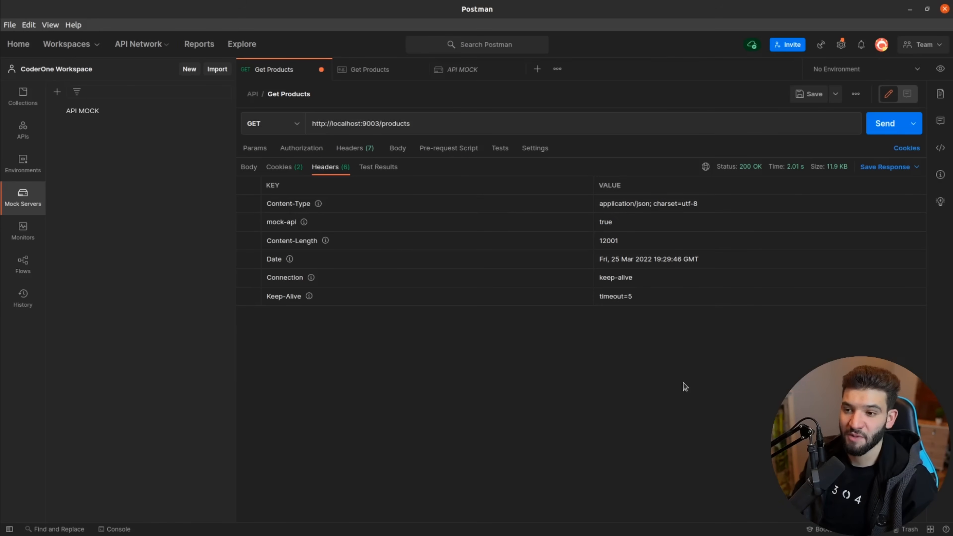
pyautogui.hotkey('alt', 'Tab')
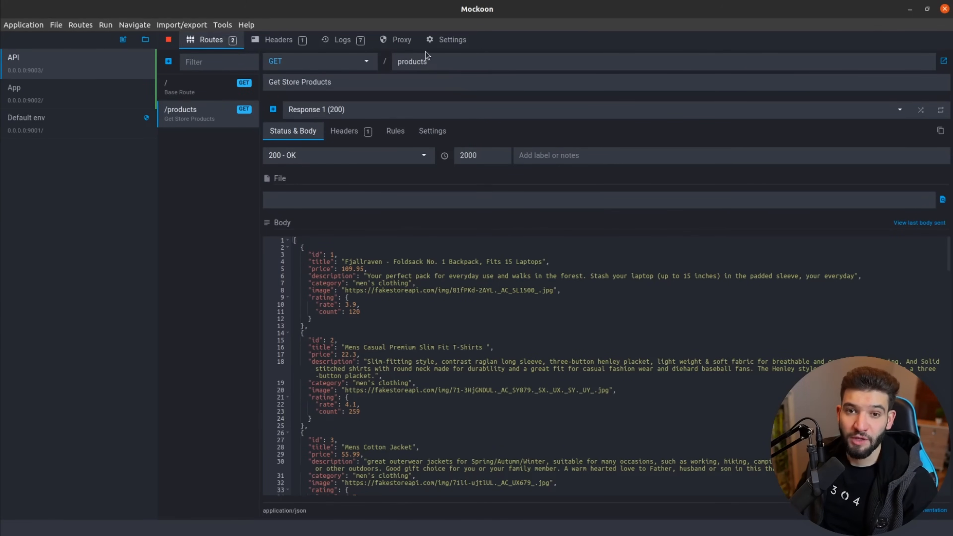
pyautogui.click(401, 40)
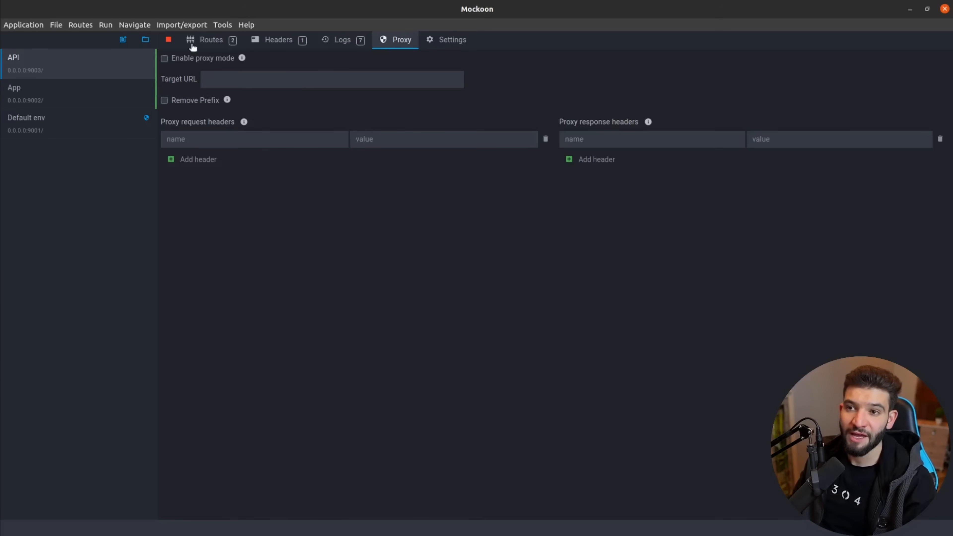
pyautogui.click(220, 41)
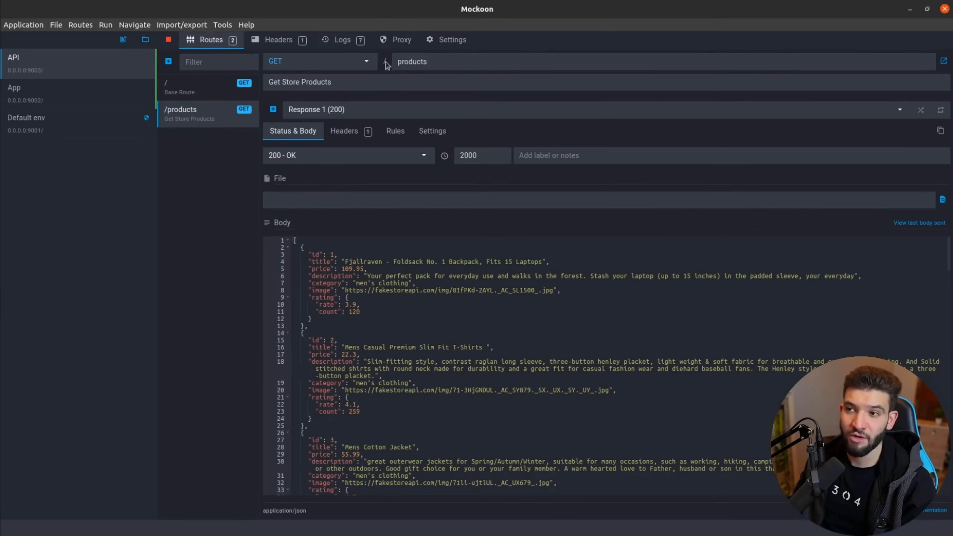
pyautogui.click(399, 43)
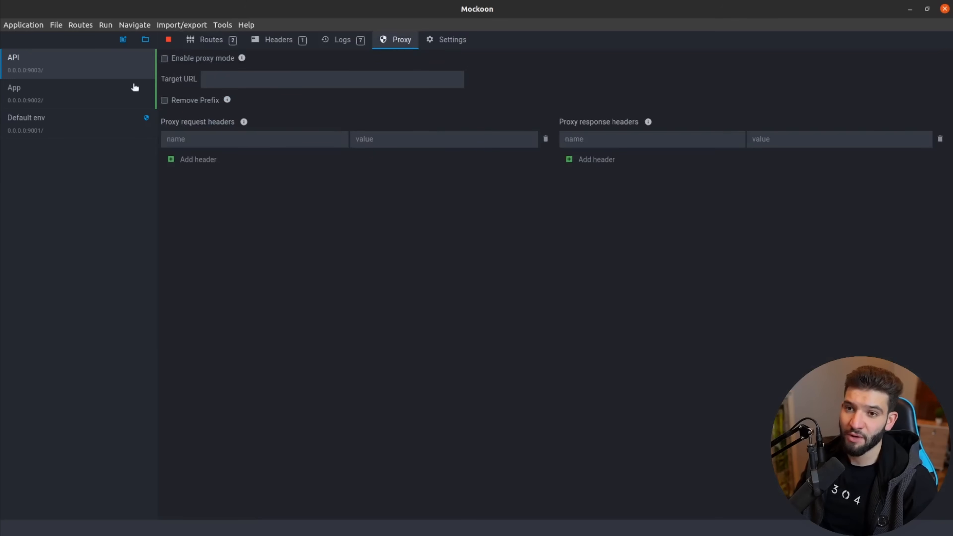
pyautogui.click(246, 80)
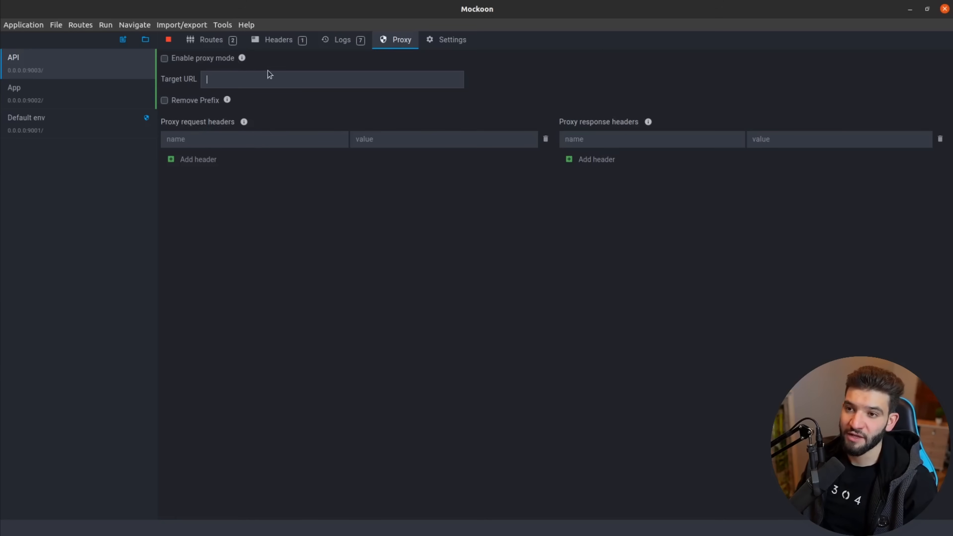
pyautogui.write('https://fakestoreapi.com/')
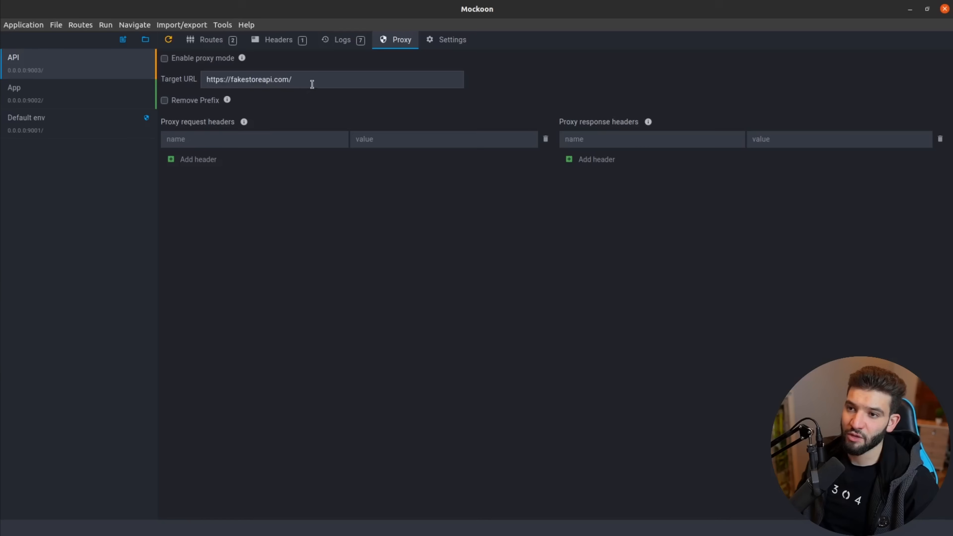
pyautogui.doubleClick(262, 79)
pyautogui.moveTo(275, 80); pyautogui.dragTo(197, 81)
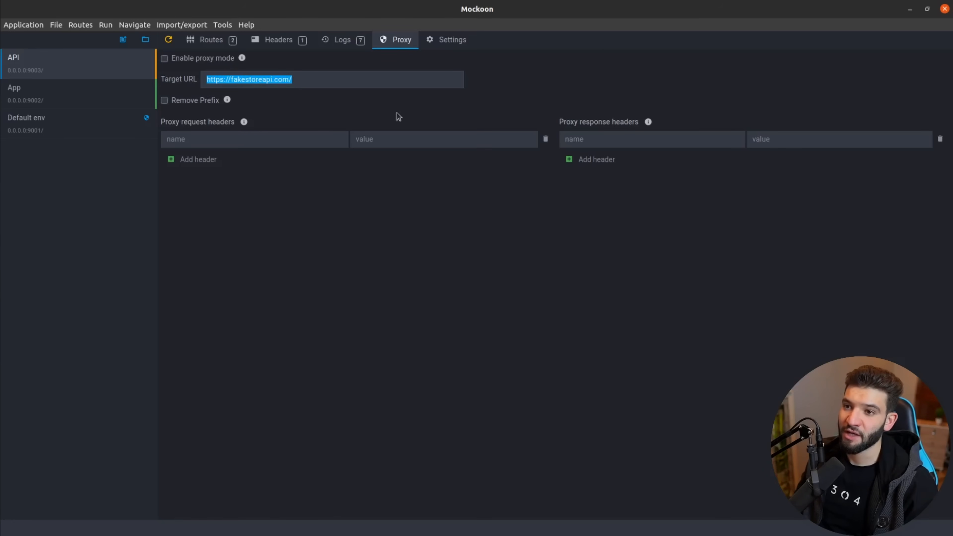
pyautogui.click(164, 58)
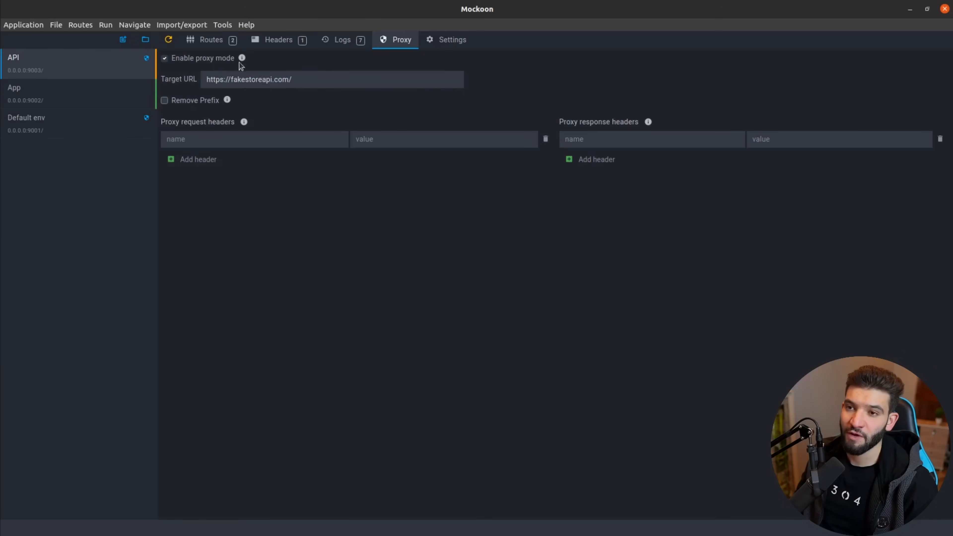
pyautogui.click(169, 42)
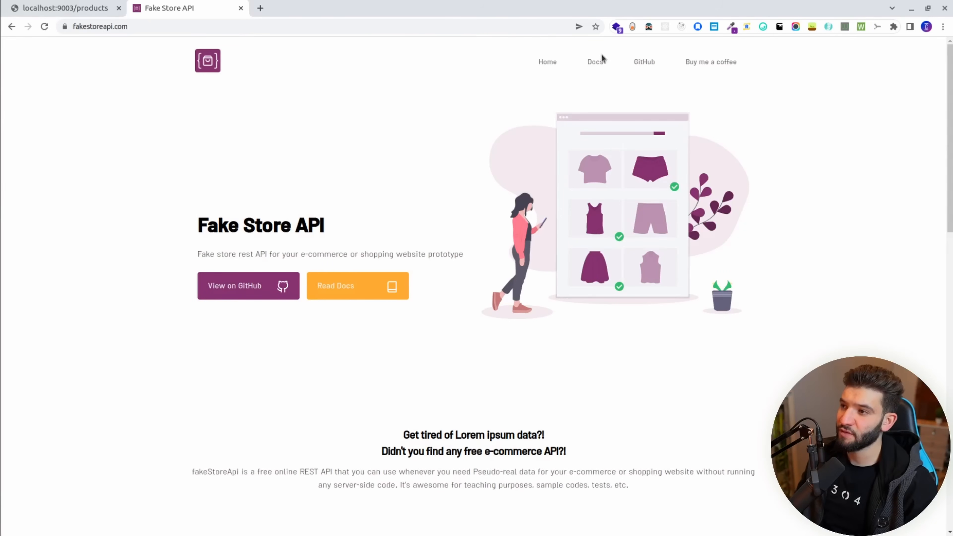
# Open the Fake Store API documentation and read its Users section.
pyautogui.click(598, 61)
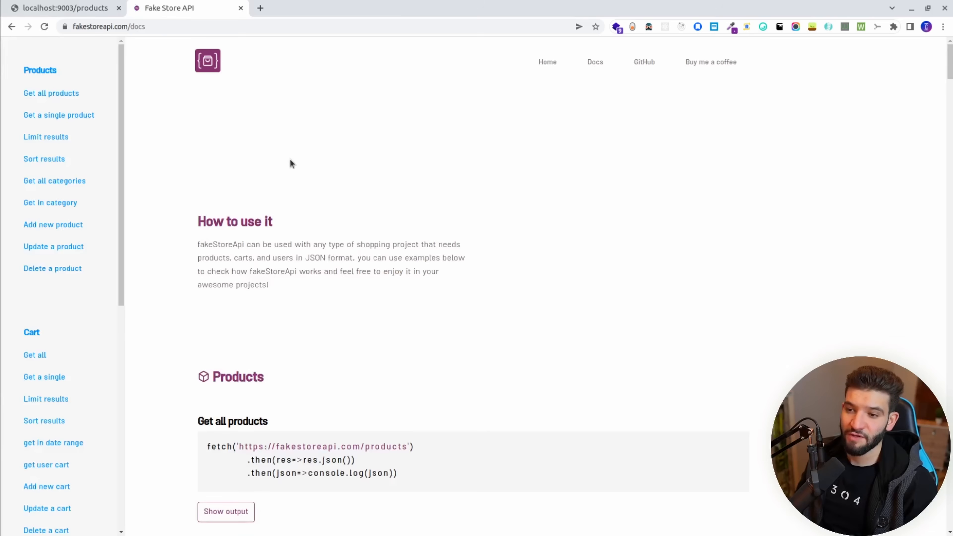
pyautogui.scroll(-15, 291, 162)
pyautogui.scroll(5, 291, 162)
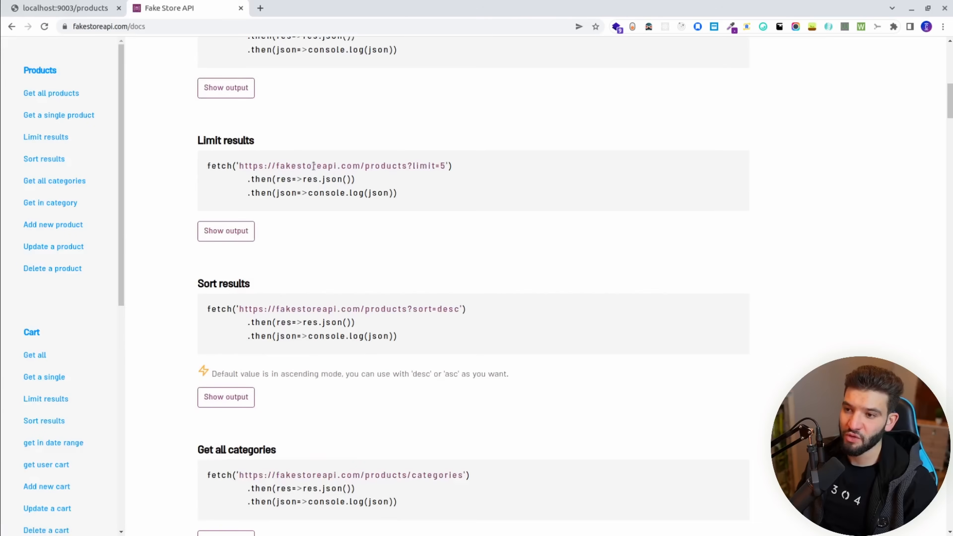
pyautogui.scroll(-10, 39, 327)
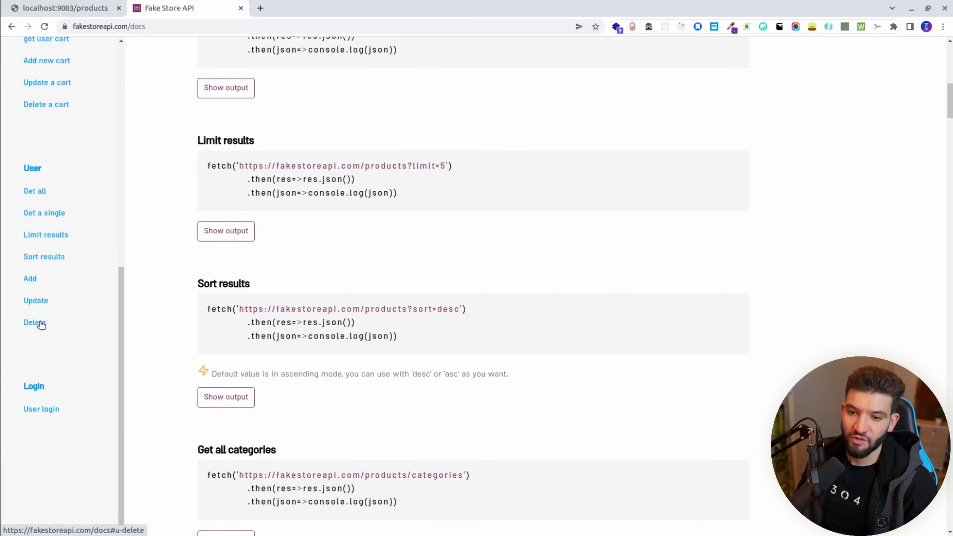
pyautogui.click(34, 170)
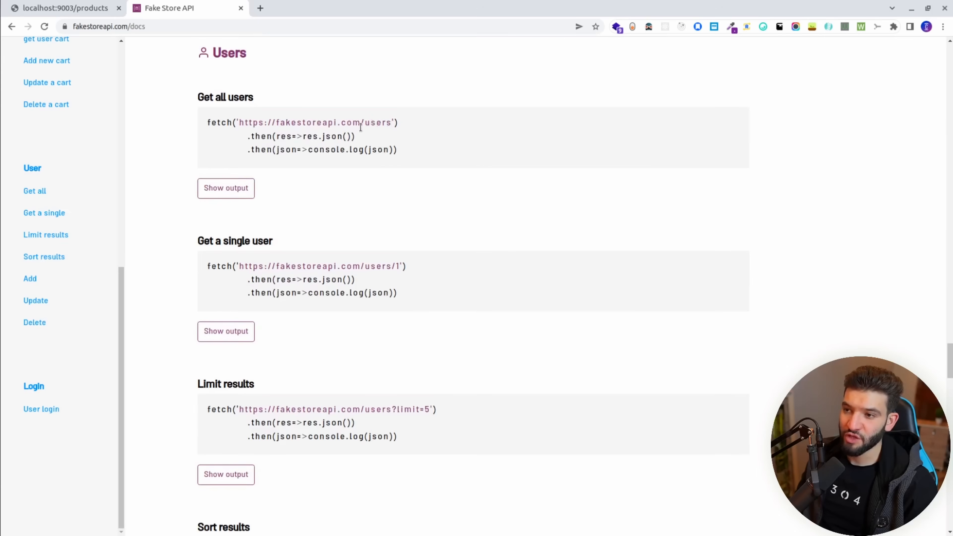
pyautogui.click(1, 39)
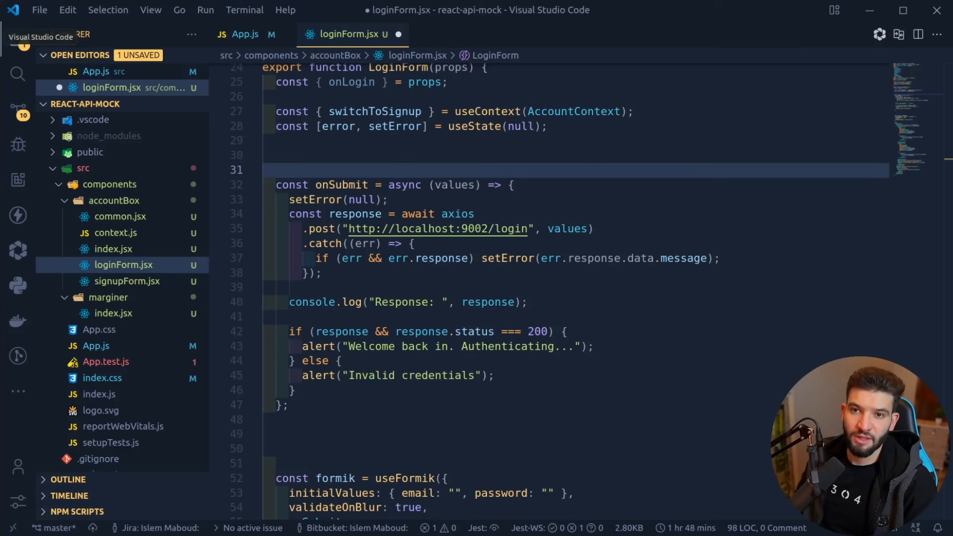
pyautogui.click(1, 13)
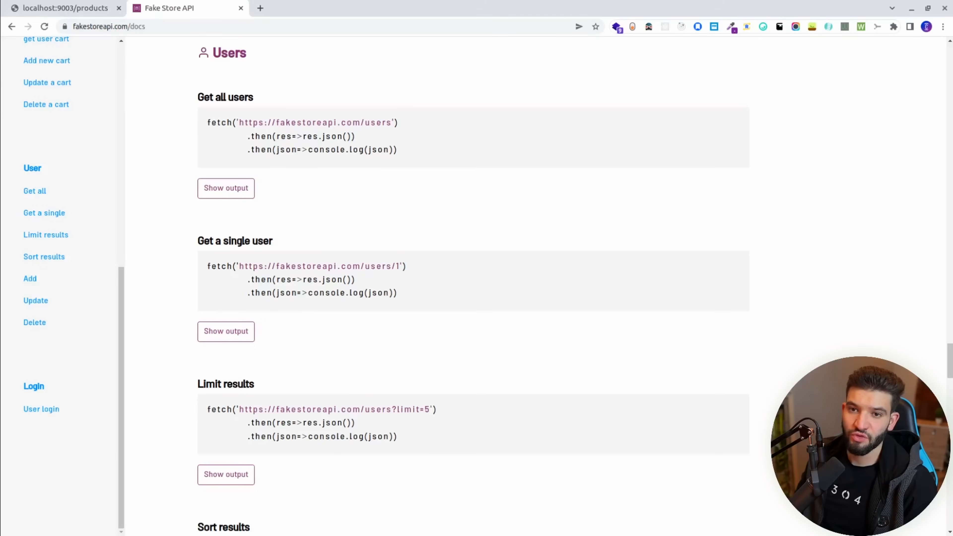
pyautogui.click(2, 158)
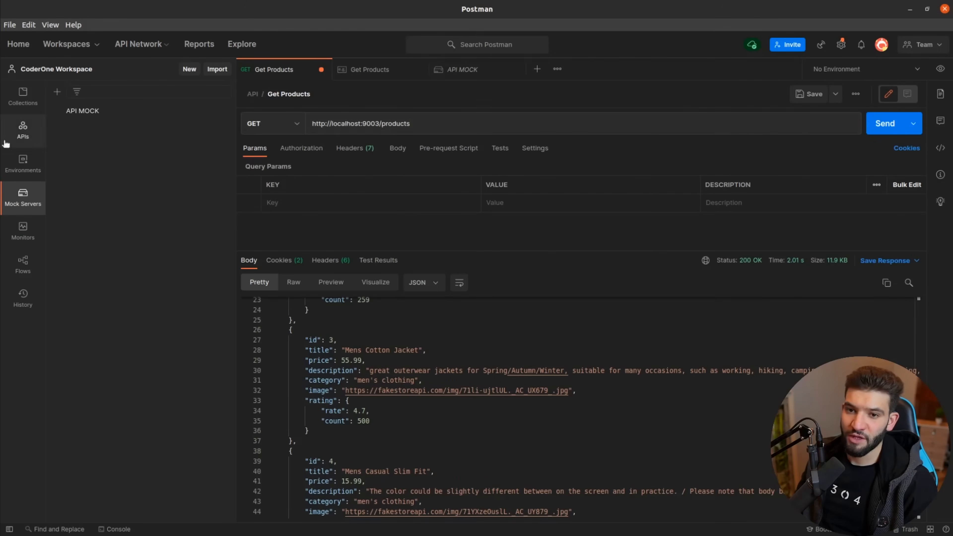
pyautogui.click(537, 69)
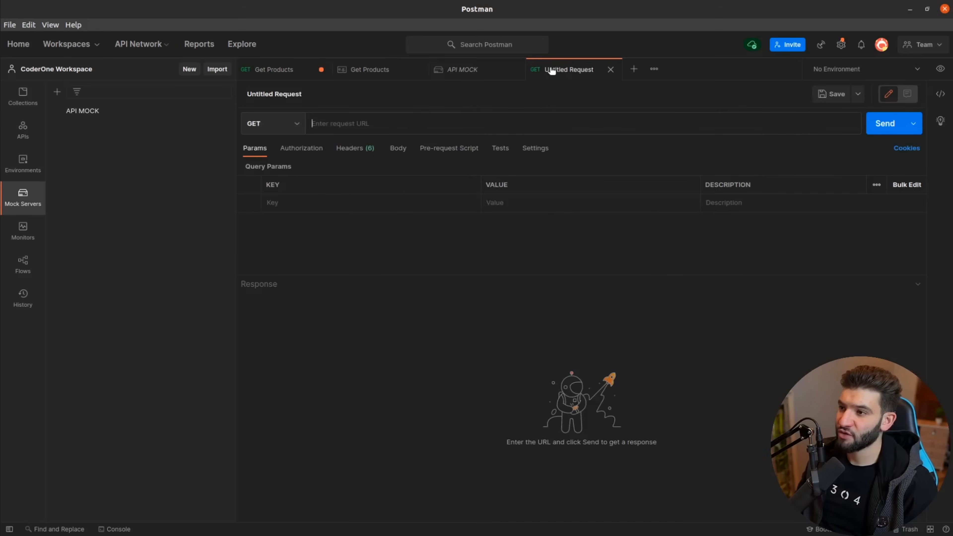
pyautogui.click(252, 69)
pyautogui.tripleClick(378, 124)
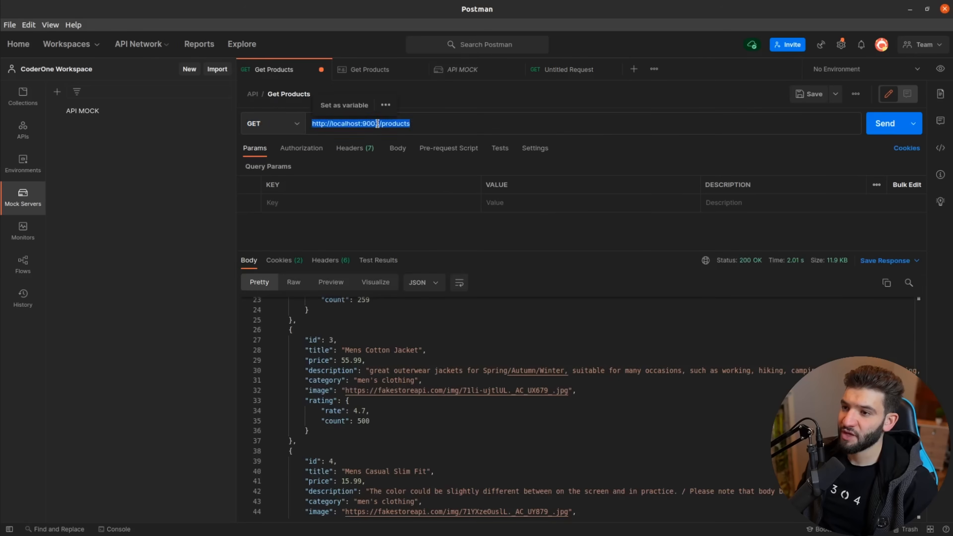
pyautogui.click(566, 71)
pyautogui.click(381, 125)
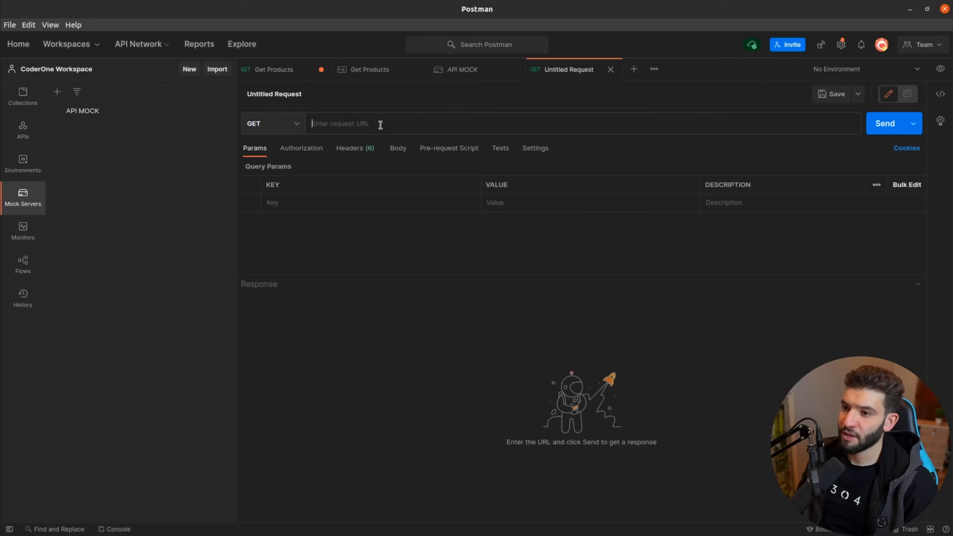
pyautogui.write('http://localhost:9003/products')
pyautogui.hotkey('alt', 'Tab')
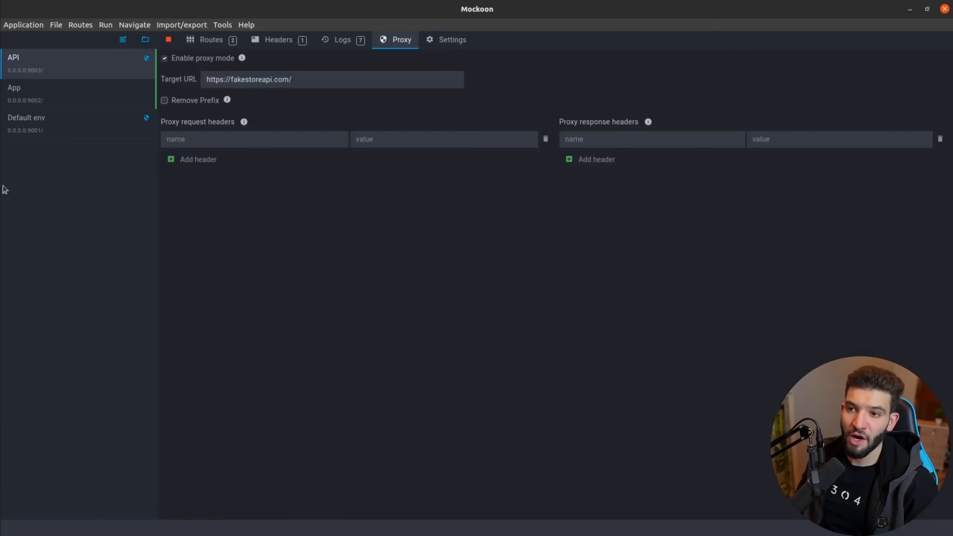
pyautogui.click(188, 40)
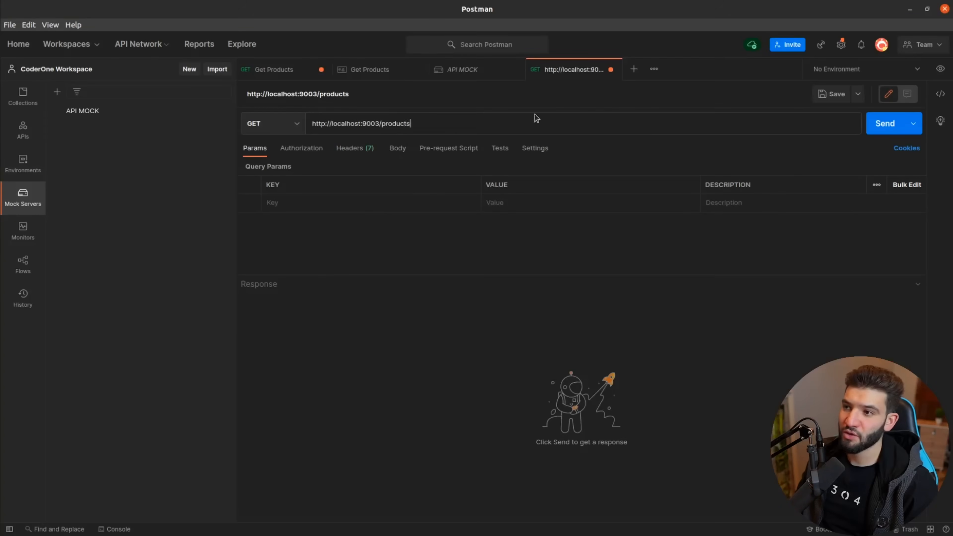
pyautogui.doubleClick(400, 125)
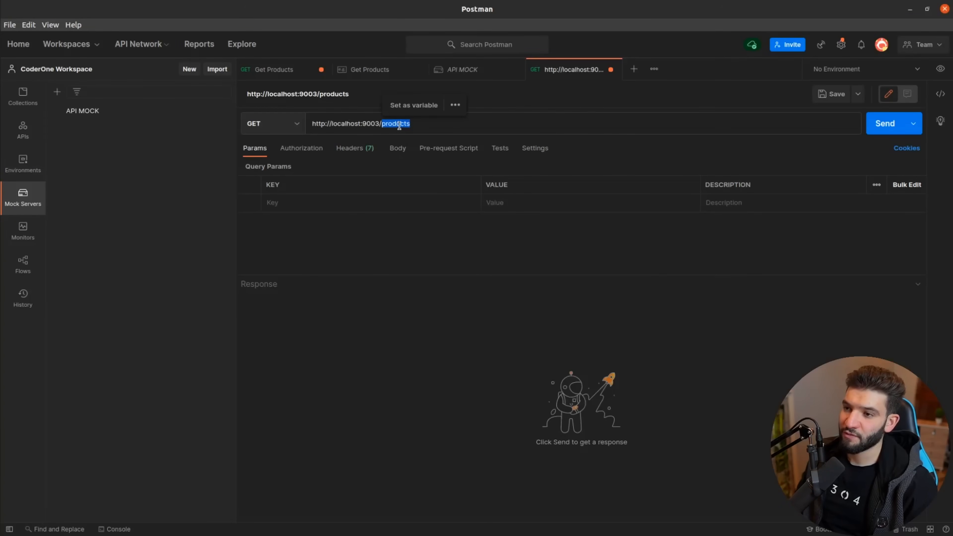
pyautogui.write('user')
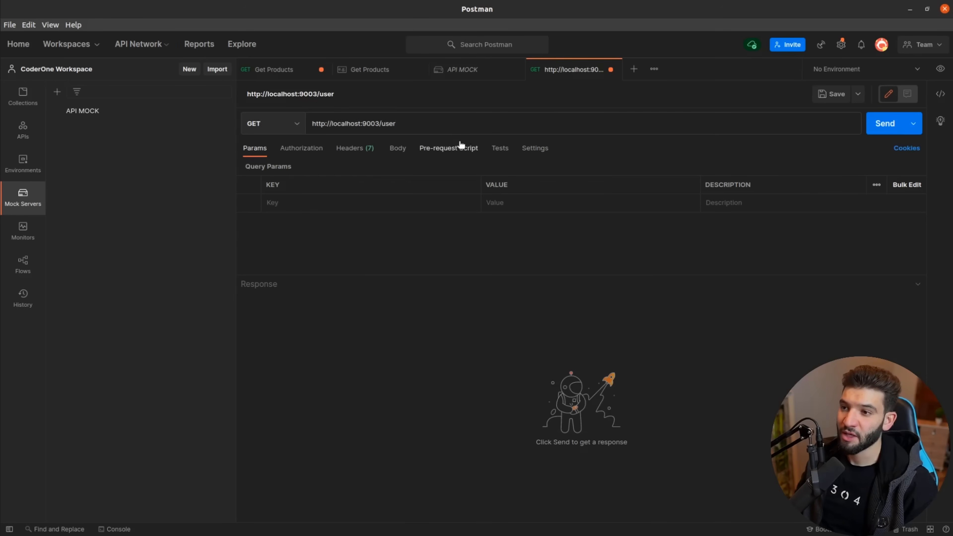
pyautogui.write('s')
pyautogui.hotkey('ctrl', 'Return')
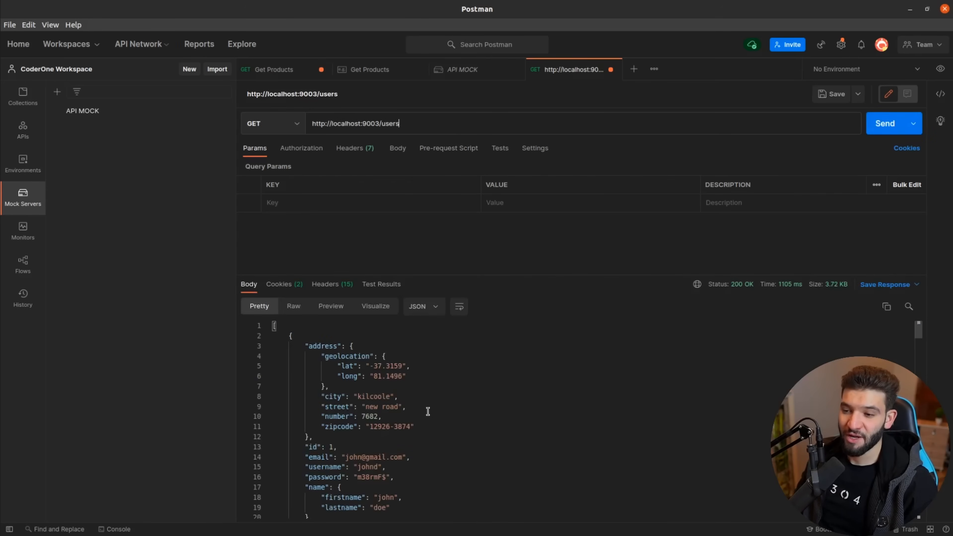
pyautogui.scroll(-15, 427, 411)
pyautogui.scroll(-8, 416, 405)
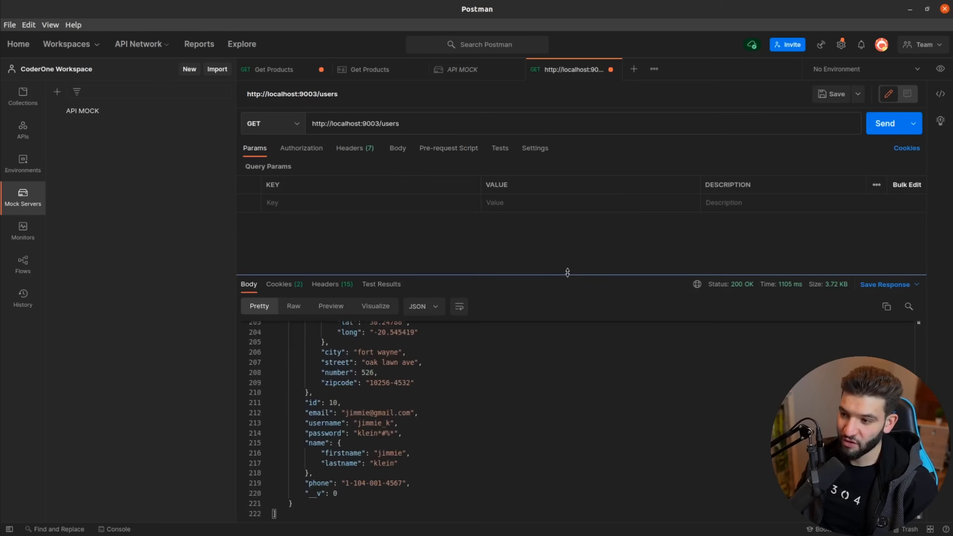
pyautogui.moveTo(568, 275); pyautogui.dragTo(537, 310)
pyautogui.scroll(20, 361, 267)
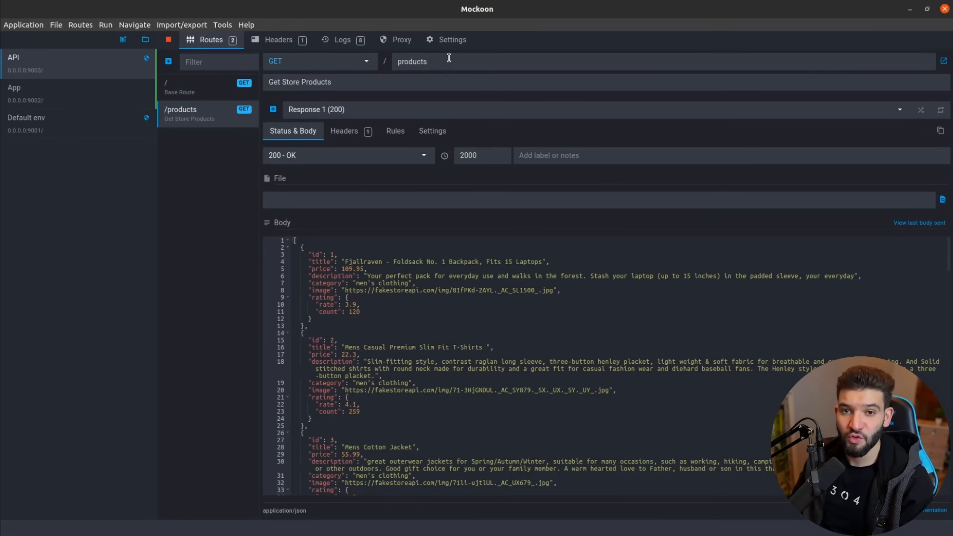
# Compare the /products route with the API's fakestoreapi.com proxy target.
pyautogui.click(388, 42)
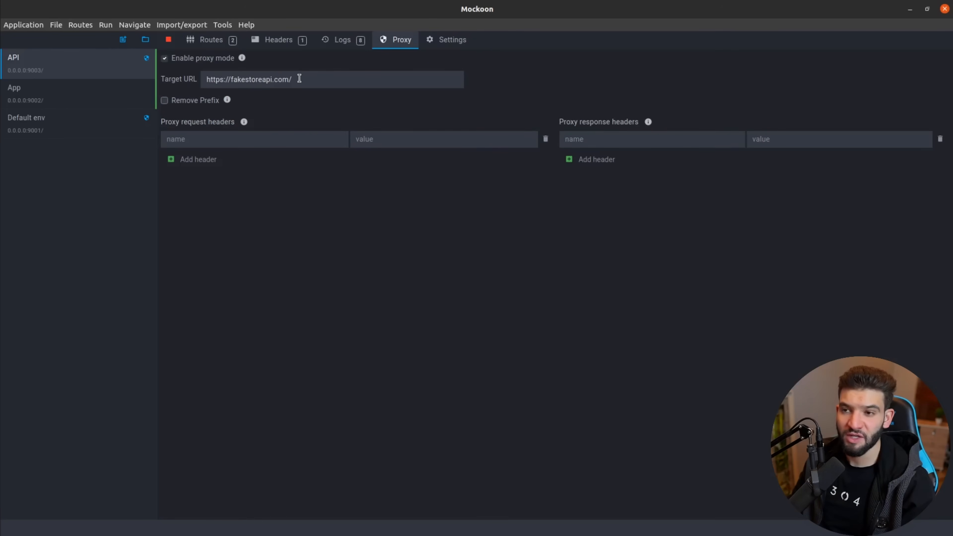
pyautogui.click(222, 43)
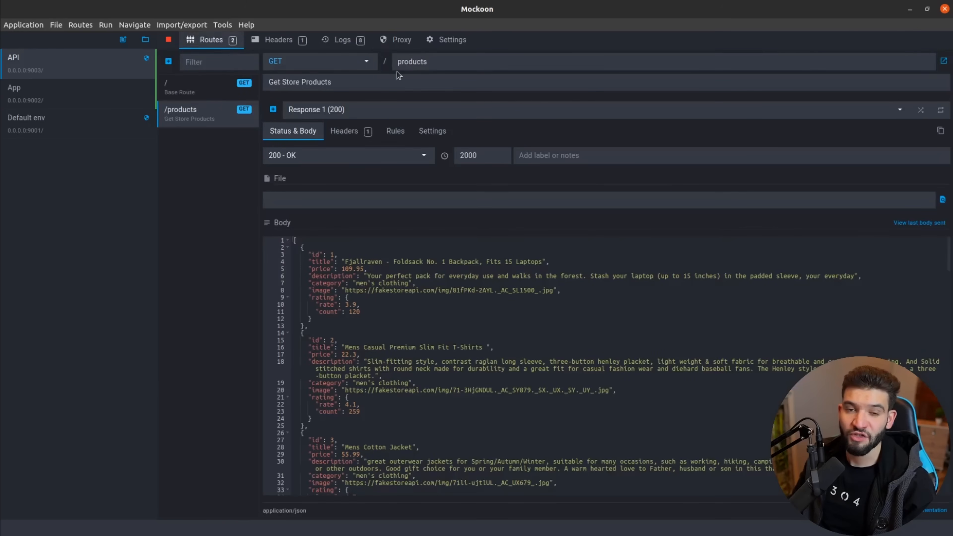
pyautogui.click(401, 37)
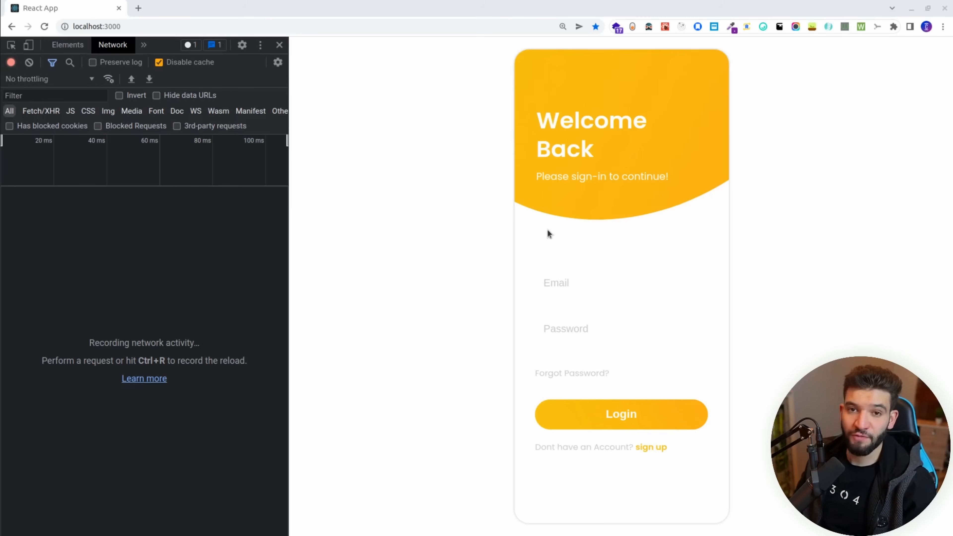
# Leave the login form's Email field empty to show 'email is a required field'.
pyautogui.click(617, 284)
pyautogui.click(529, 274)
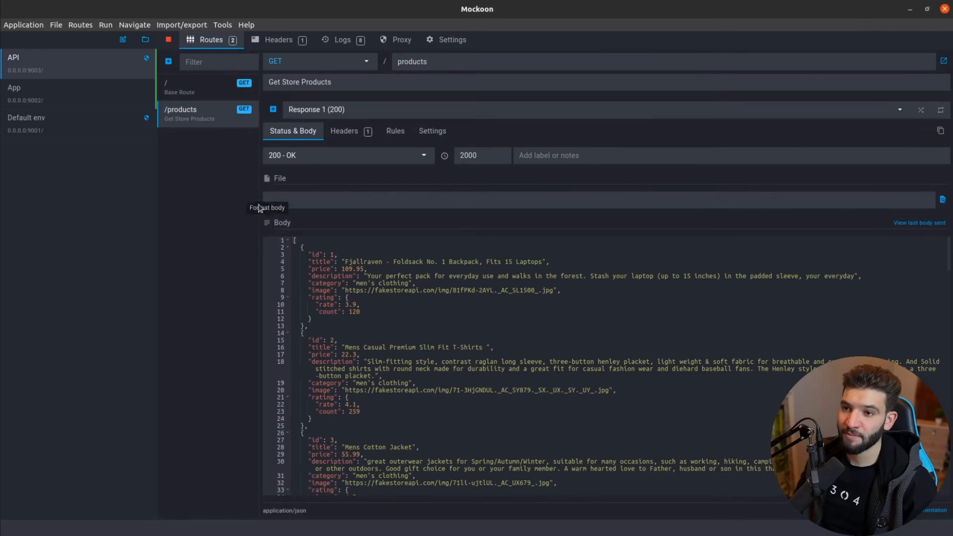
# Add a route with path 'login' and the note 'Authenticate with API'.
pyautogui.click(169, 62)
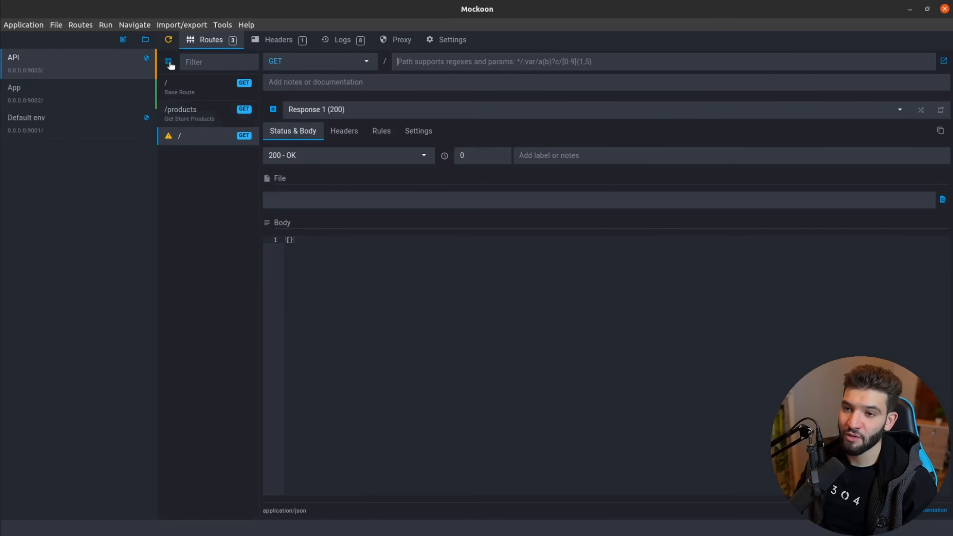
pyautogui.click(427, 68)
pyautogui.write('login')
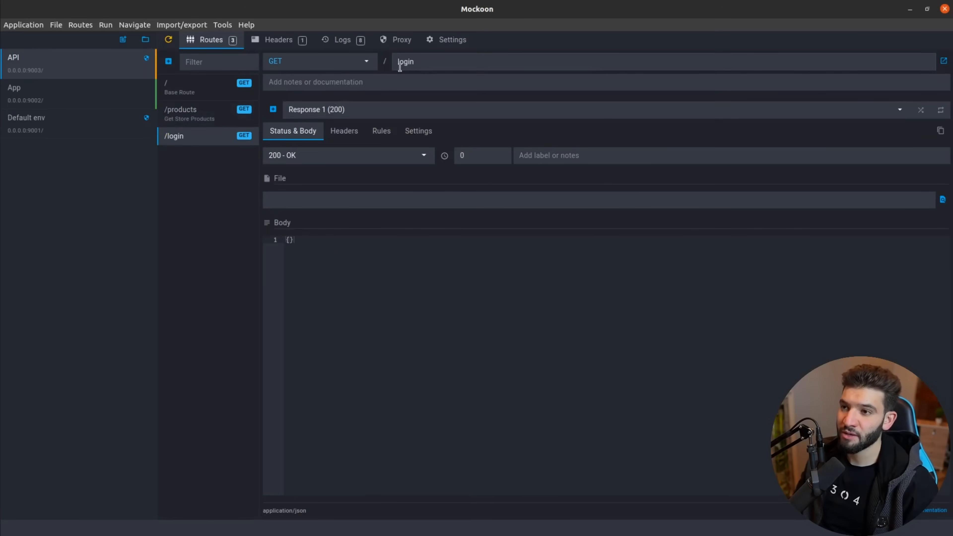
pyautogui.click(322, 83)
pyautogui.write('L')
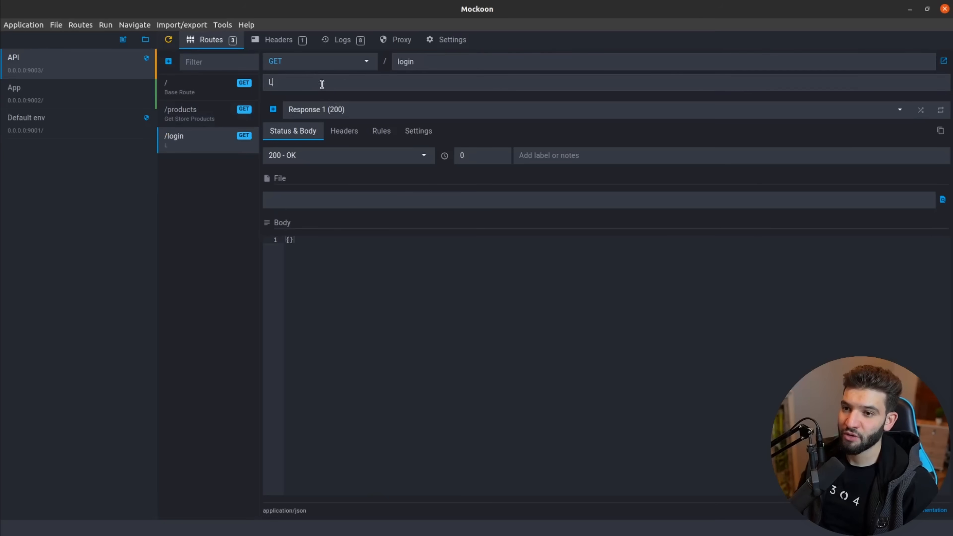
pyautogui.write('ogin to API')
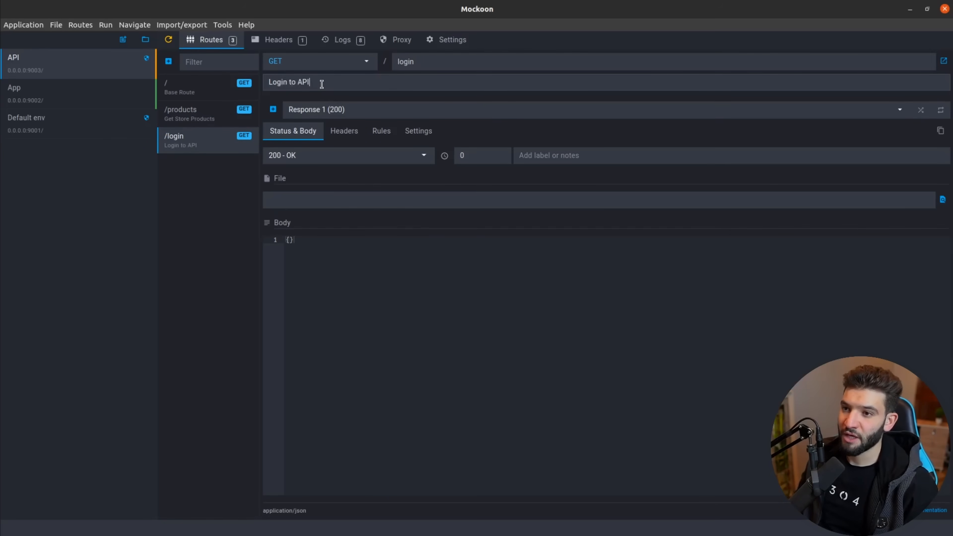
pyautogui.hotkey('ctrl', 'shift', 'Left')
pyautogui.hotkey('ctrl', 'shift', 'Left')
pyautogui.hotkey('ctrl', 'shift', 'Left')
pyautogui.write('Auth')
pyautogui.press('BackSpace')
pyautogui.write('thenticate with ')
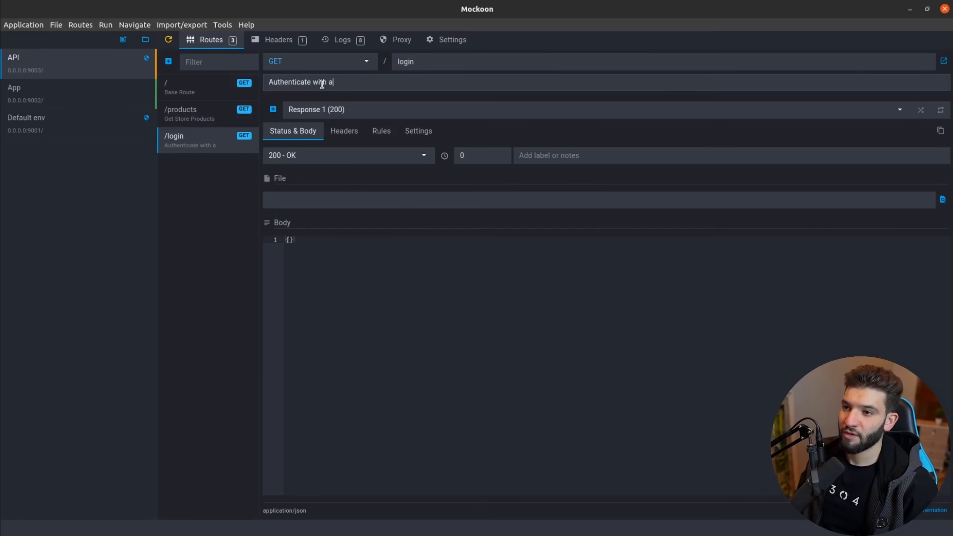
pyautogui.write('API')
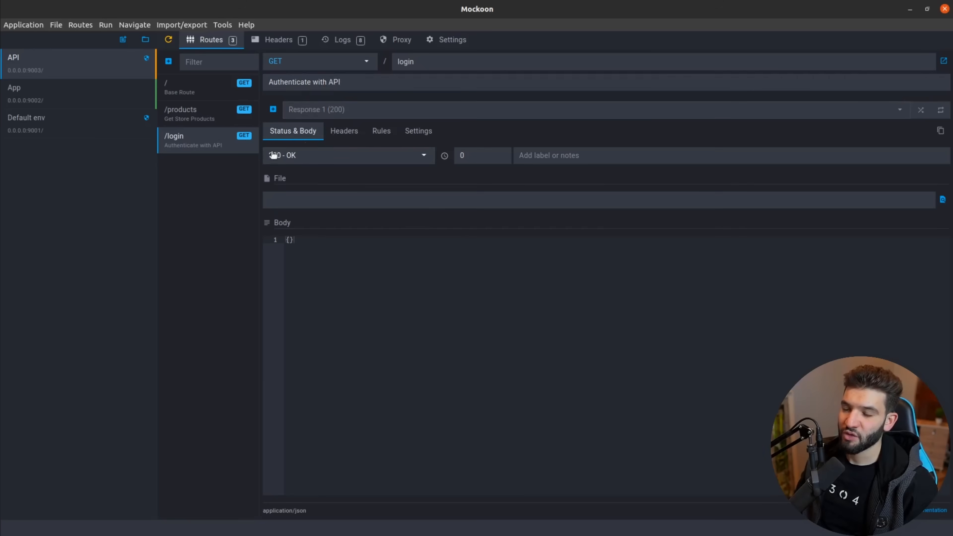
# Replace the empty /login response body with the pasted login JSON.
pyautogui.click(296, 251)
pyautogui.click(285, 241)
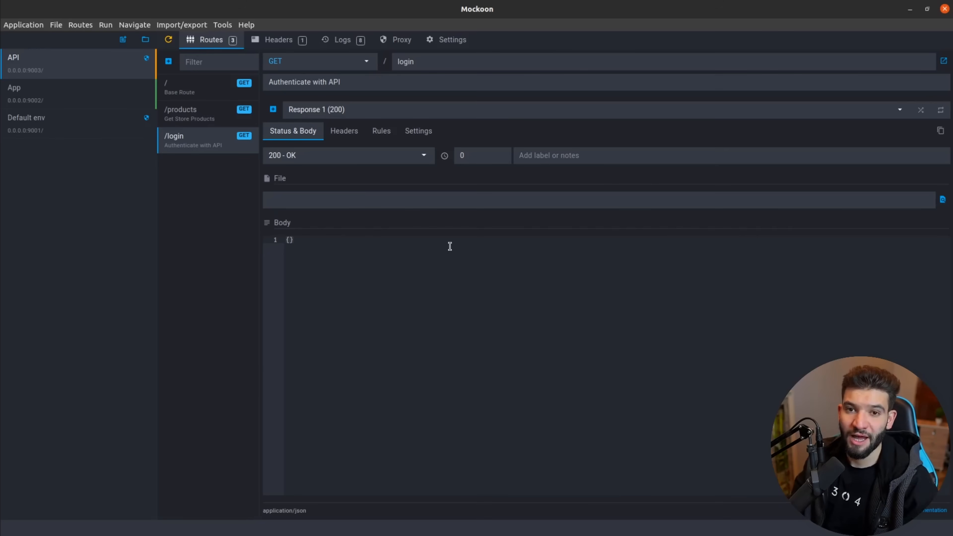
pyautogui.click(320, 239)
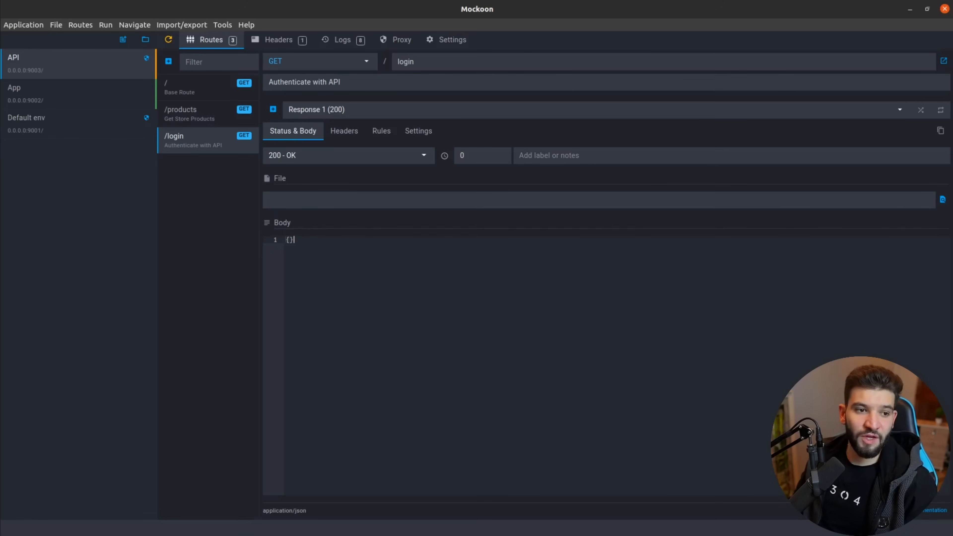
pyautogui.hotkey('alt', 'Tab')
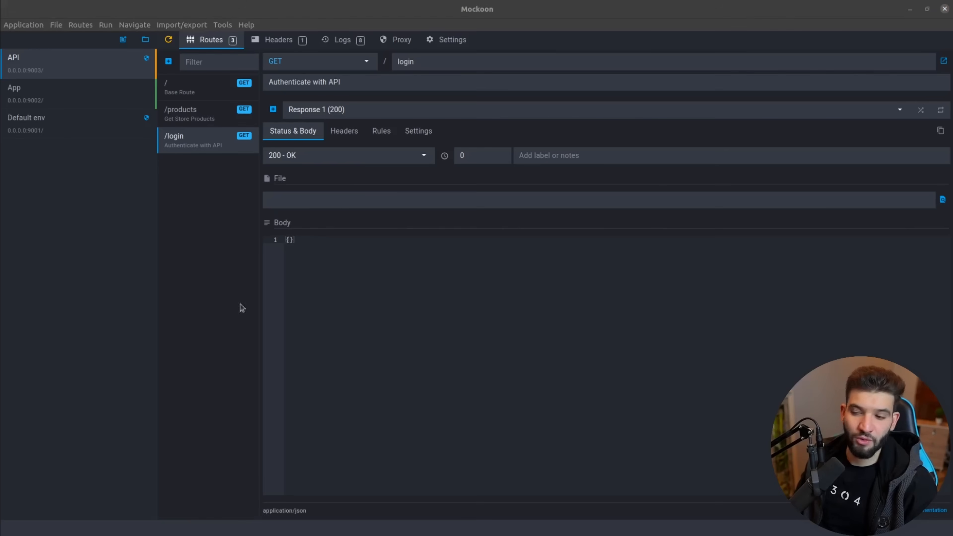
pyautogui.click(320, 239)
pyautogui.hotkey('ctrl', 'a')
pyautogui.hotkey('ctrl', 'v')
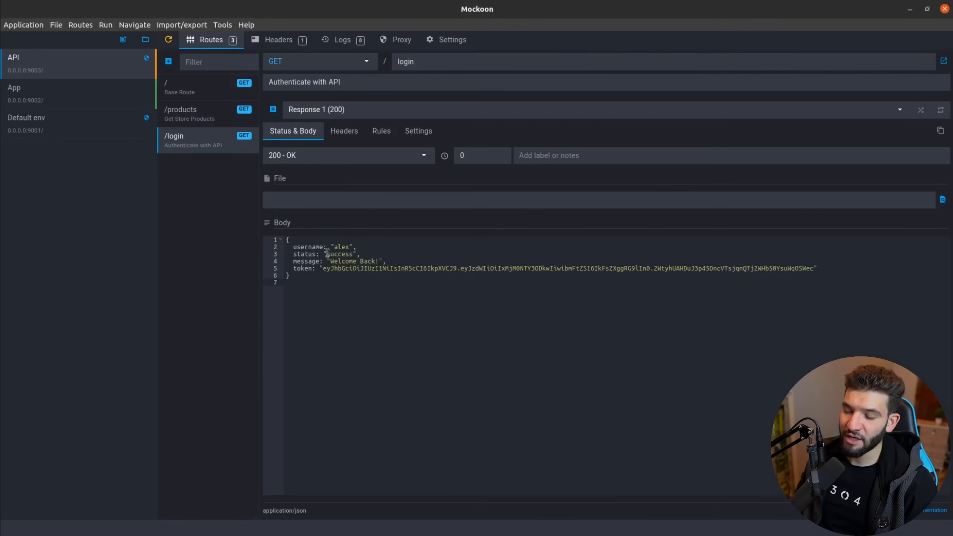
# Rename the body's status key to statusText.
pyautogui.doubleClick(309, 247)
pyautogui.doubleClick(343, 252)
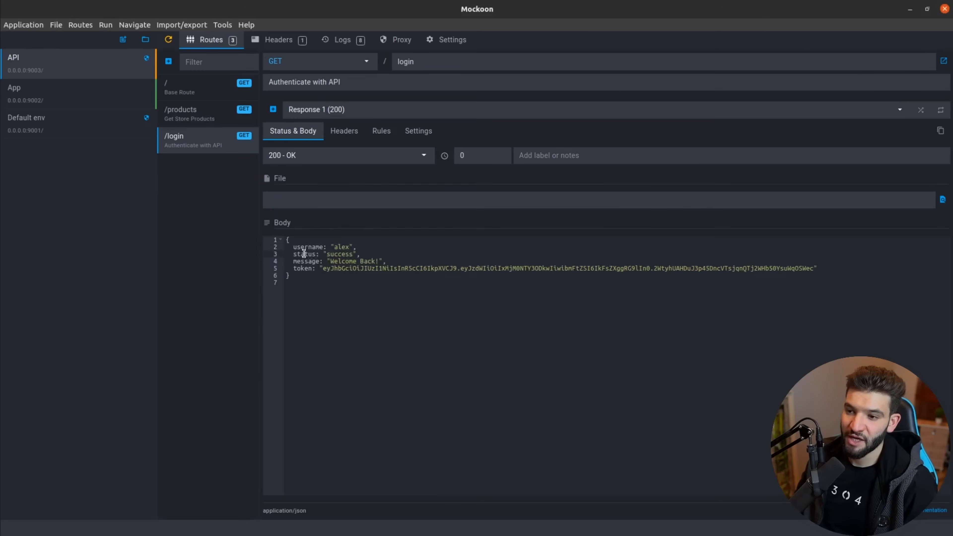
pyautogui.click(317, 254)
pyautogui.doubleClick(312, 262)
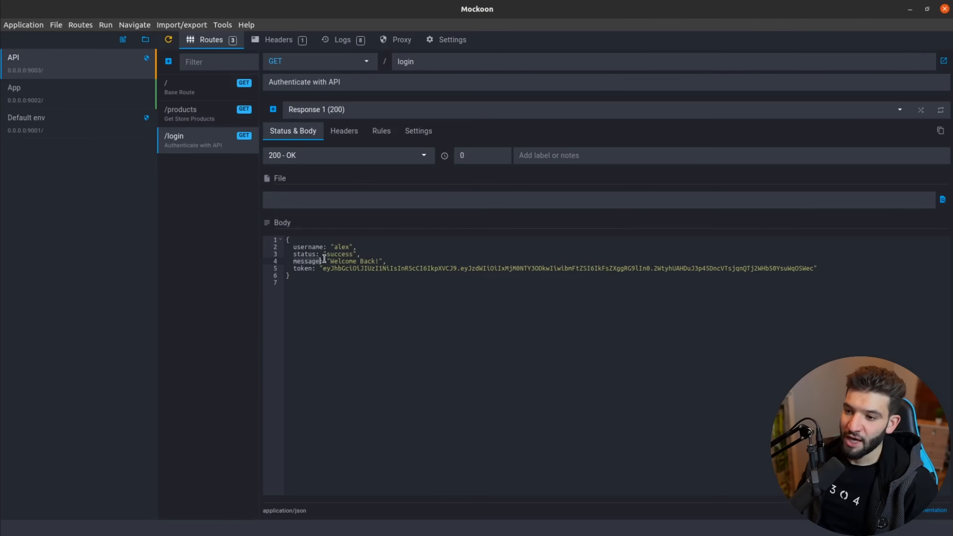
pyautogui.click(317, 254)
pyautogui.write('Text')
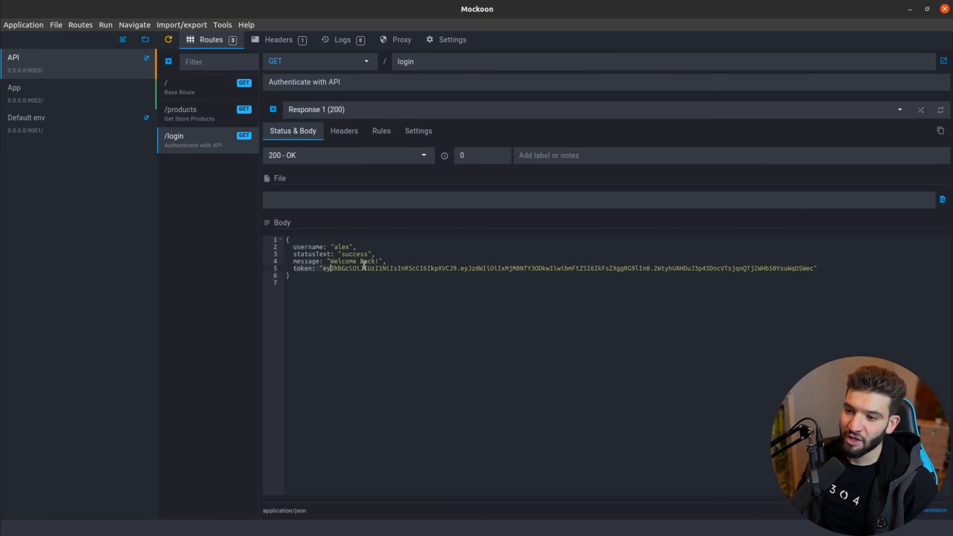
pyautogui.click(822, 264)
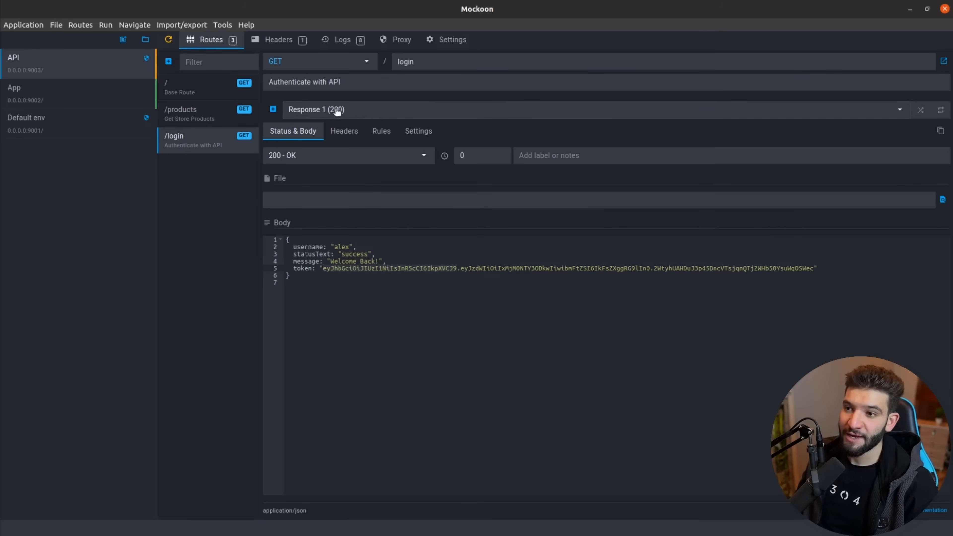
# Add a second /login response with status 401 Unauthorized.
pyautogui.click(273, 109)
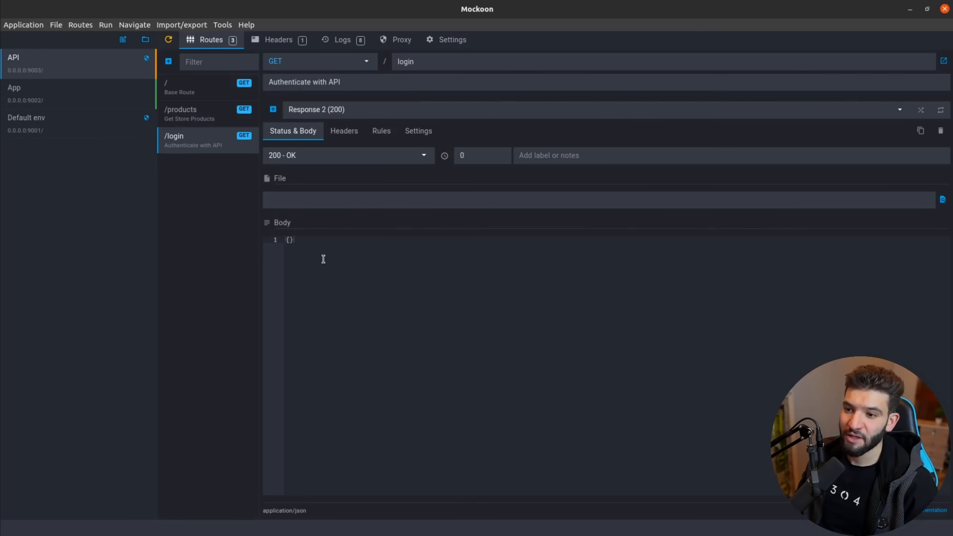
pyautogui.click(304, 156)
pyautogui.write('40')
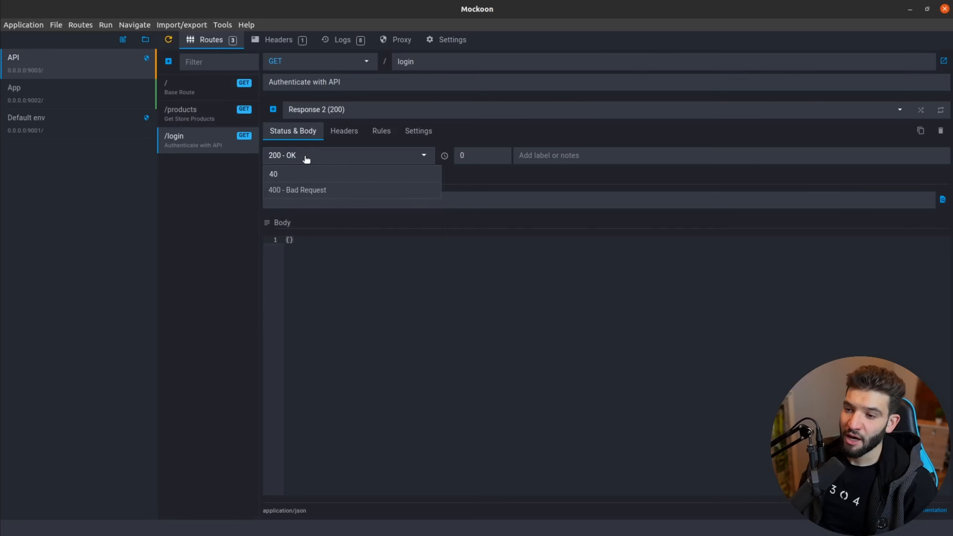
pyautogui.write('01')
pyautogui.press('Return')
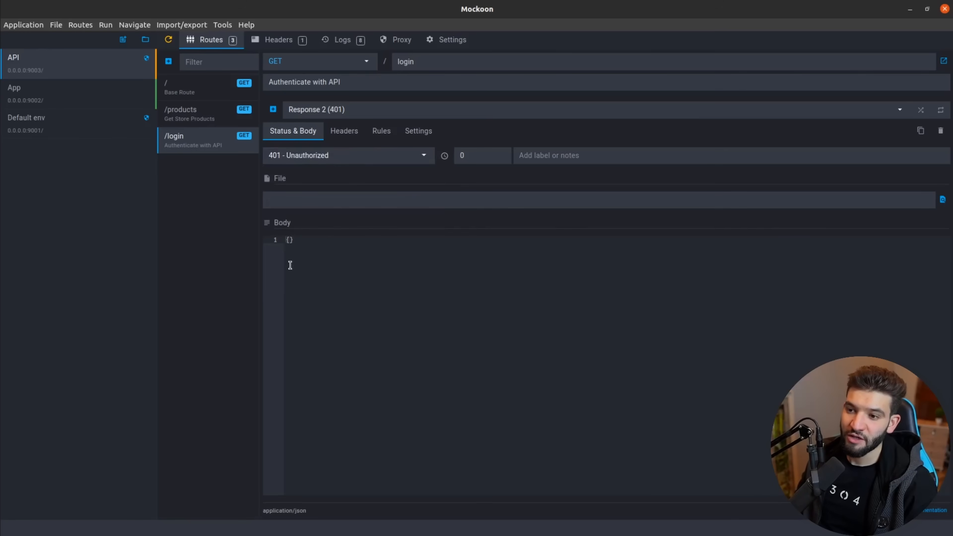
# Paste the error JSON with message 'Invalid login credentials' as its body.
pyautogui.hotkey('alt', 'Tab')
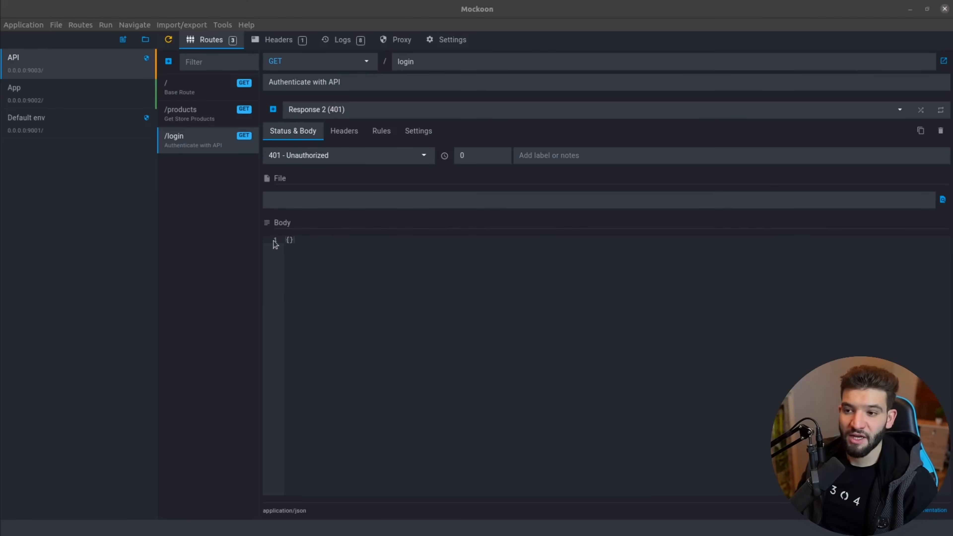
pyautogui.moveTo(303, 246); pyautogui.dragTo(275, 235)
pyautogui.write('{   status: "error",   message: "Invalid login credentials" }')
pyautogui.moveTo(332, 288); pyautogui.dragTo(241, 217)
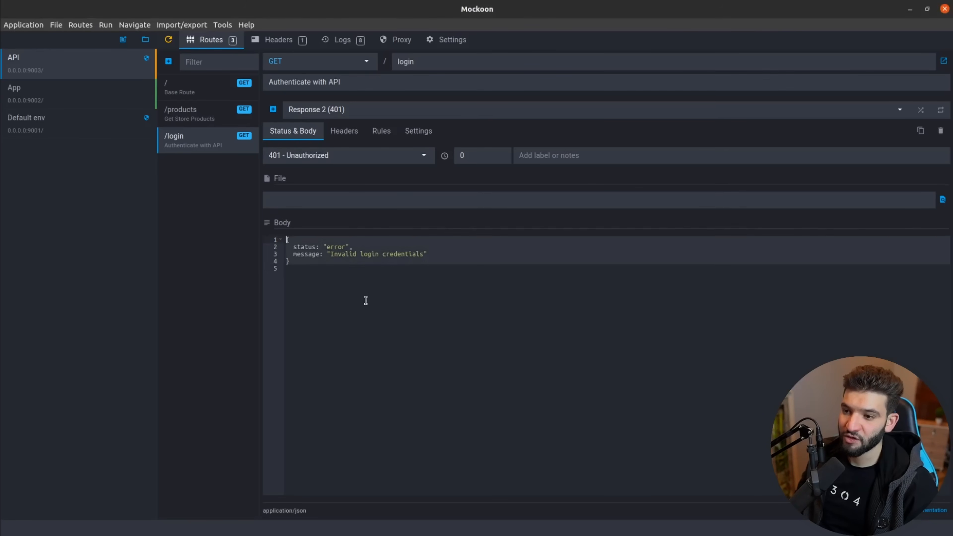
pyautogui.click(366, 300)
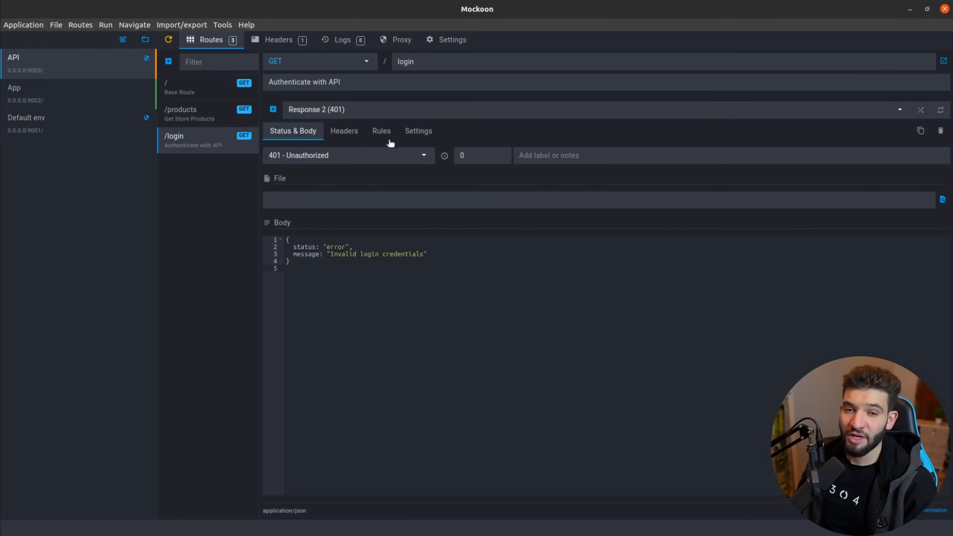
# Select Response 1 (200 OK) from the /login responses list.
pyautogui.click(308, 110)
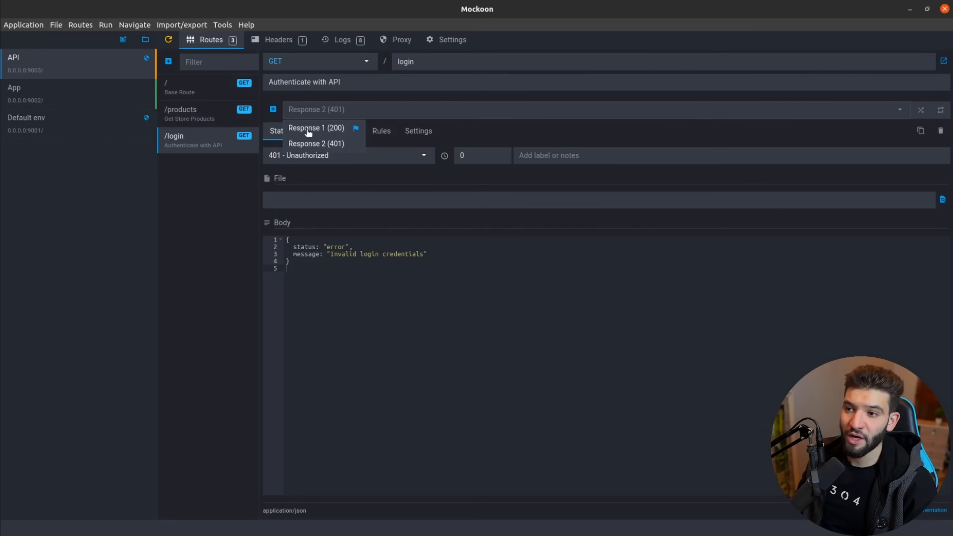
pyautogui.moveTo(356, 131)
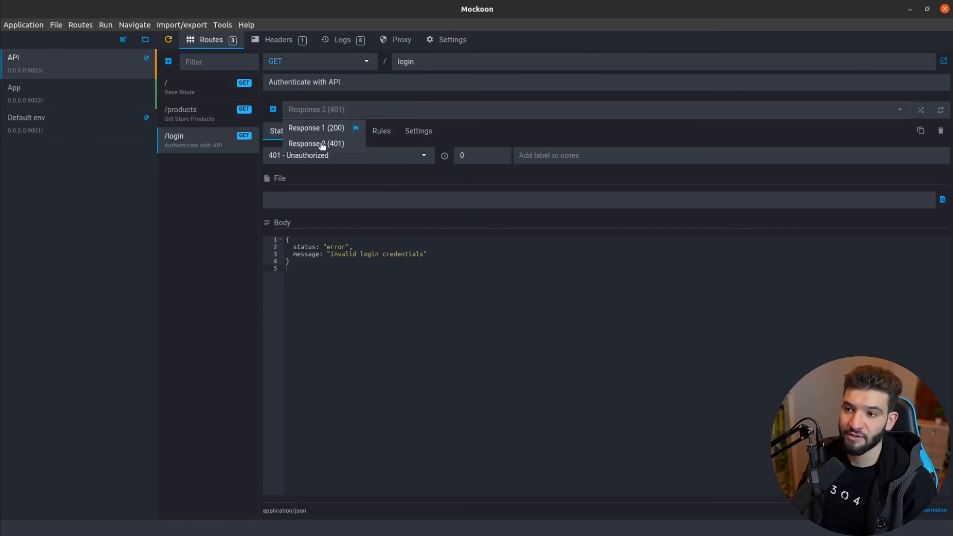
pyautogui.click(388, 177)
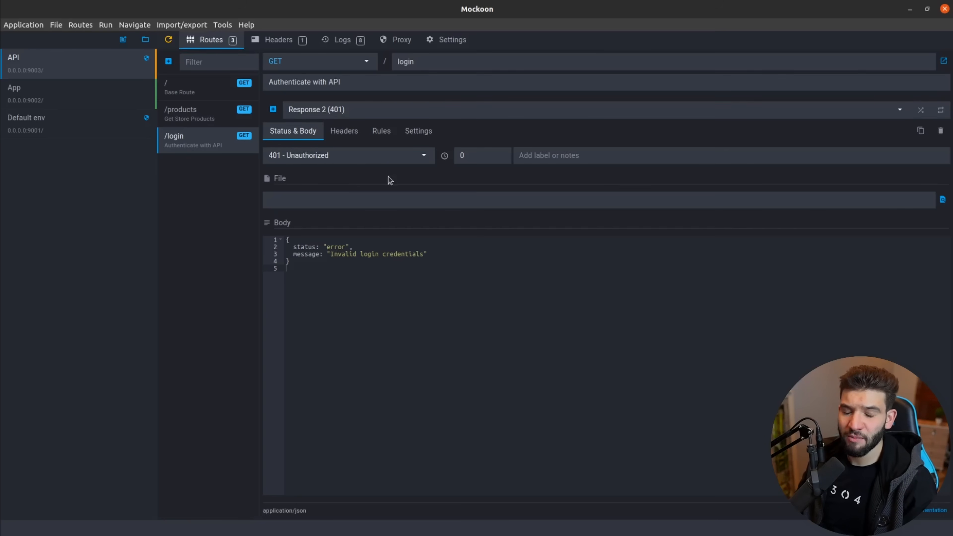
pyautogui.click(341, 110)
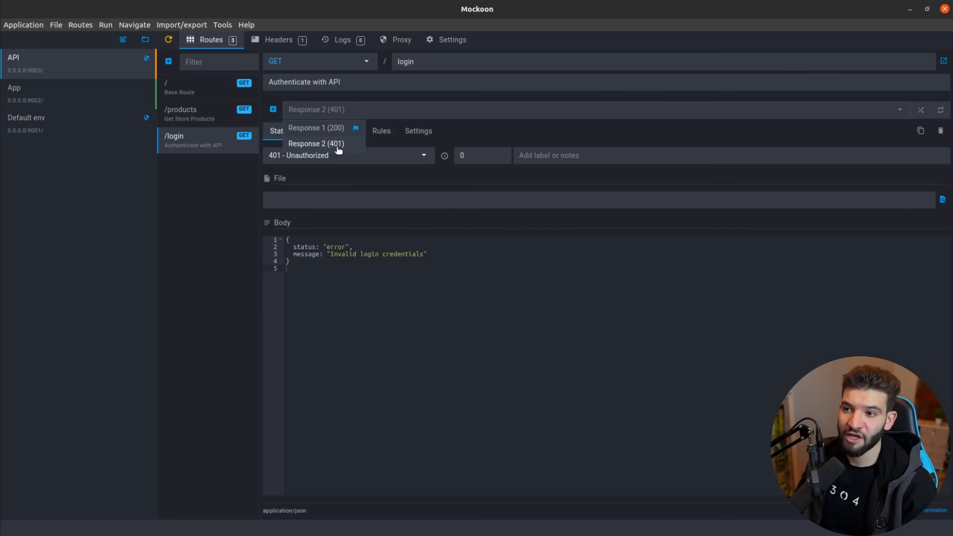
pyautogui.click(321, 128)
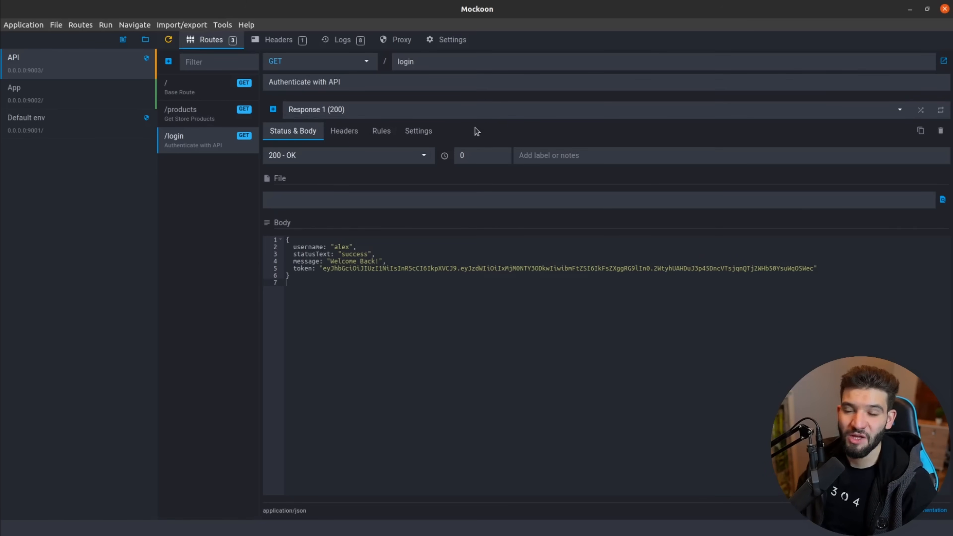
# Add a rule to the 200 response using Body as its source.
pyautogui.click(386, 136)
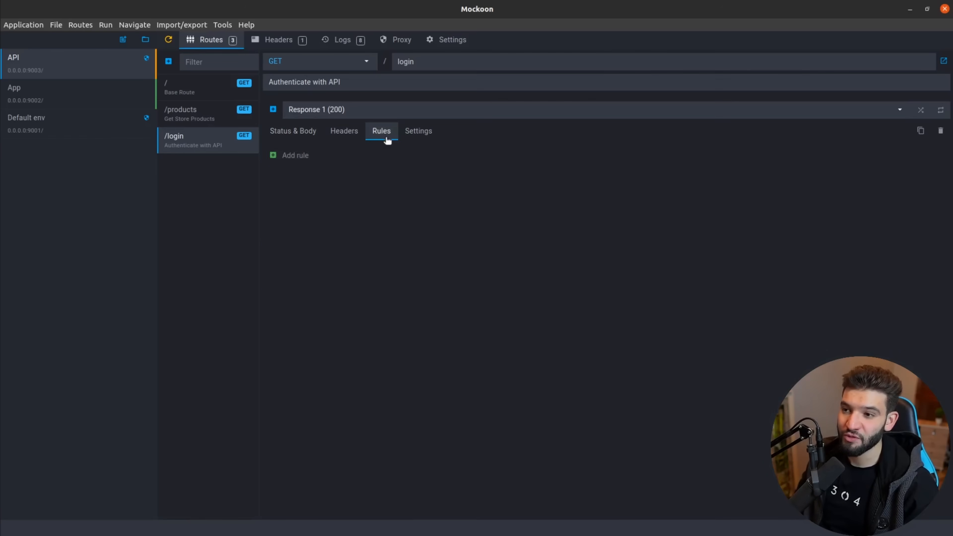
pyautogui.click(293, 135)
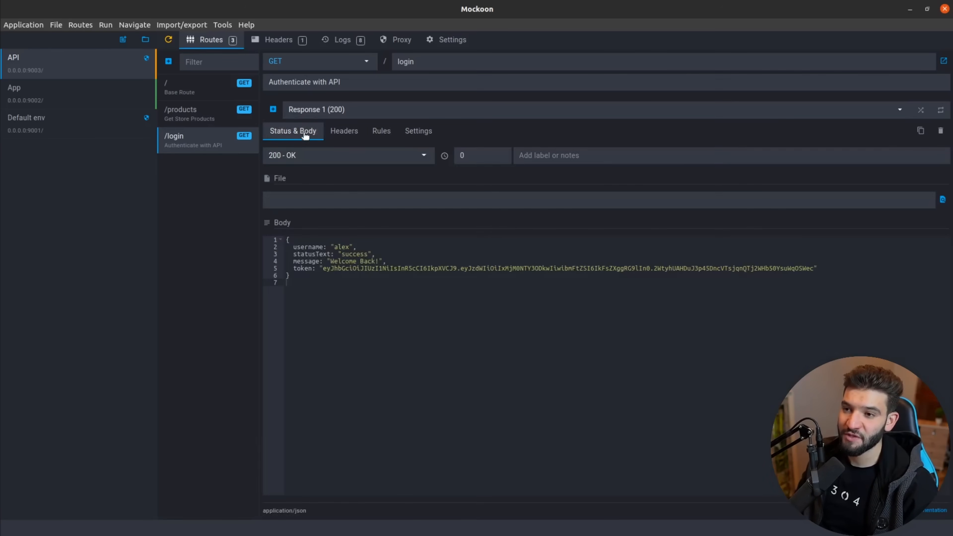
pyautogui.click(386, 136)
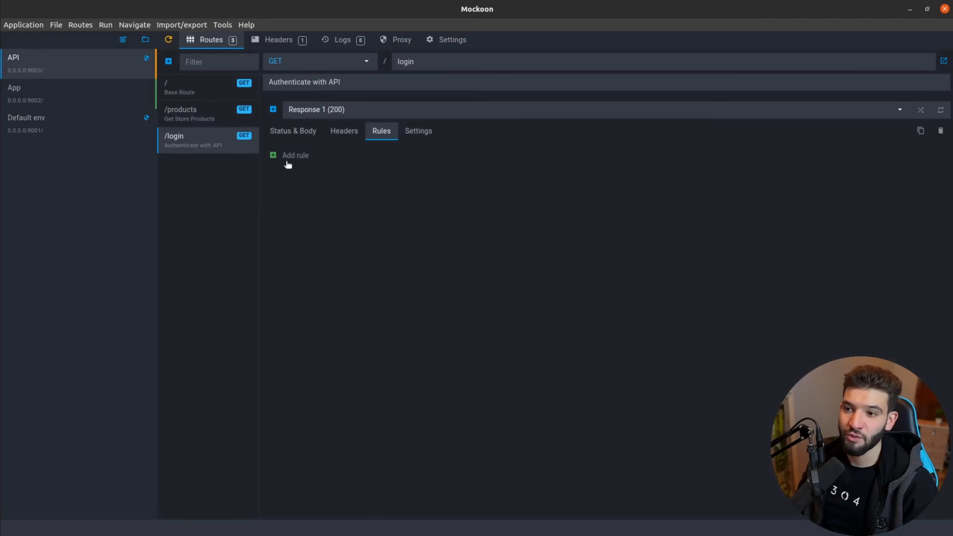
pyautogui.click(295, 155)
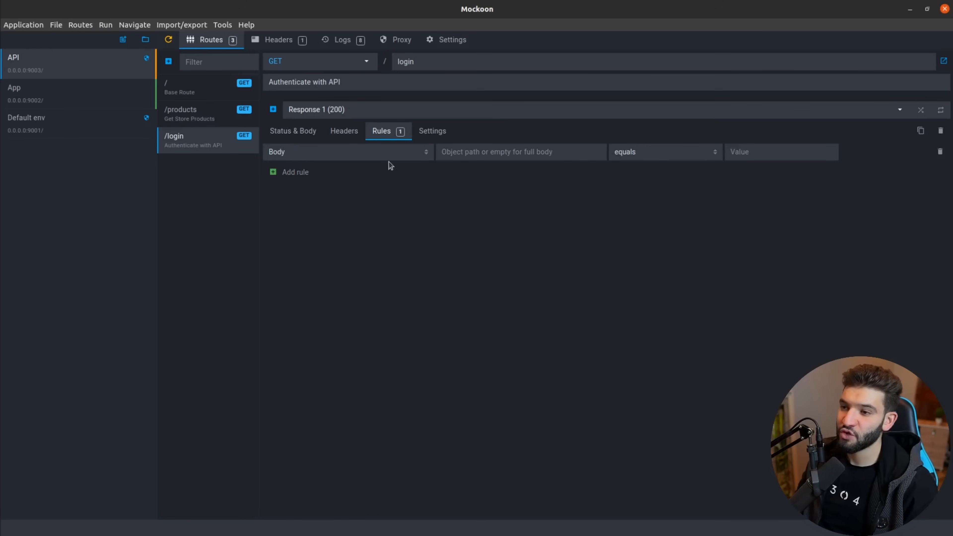
pyautogui.click(317, 154)
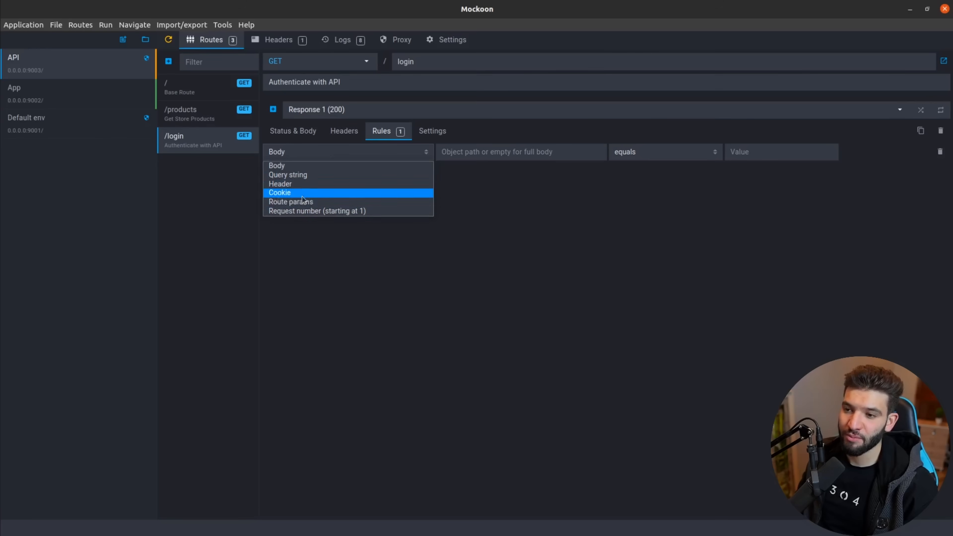
pyautogui.click(472, 197)
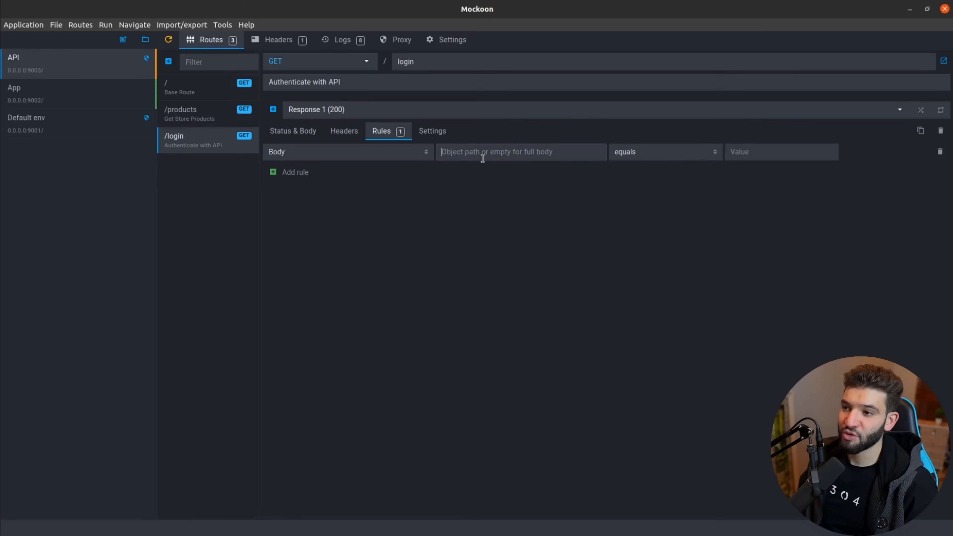
# Leave the rule's object path empty and use the equals operator.
pyautogui.write('us')
pyautogui.press('BackSpace')
pyautogui.press('BackSpace')
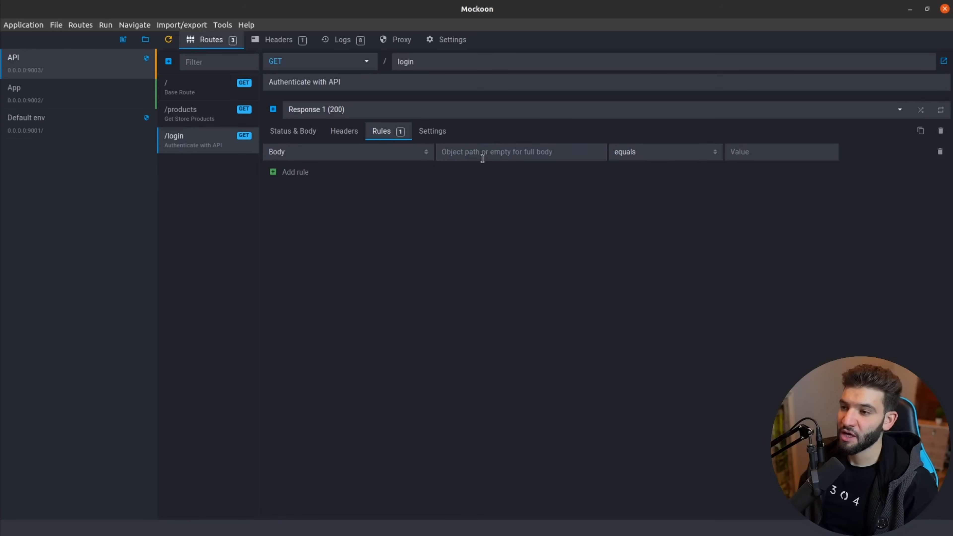
pyautogui.write('.')
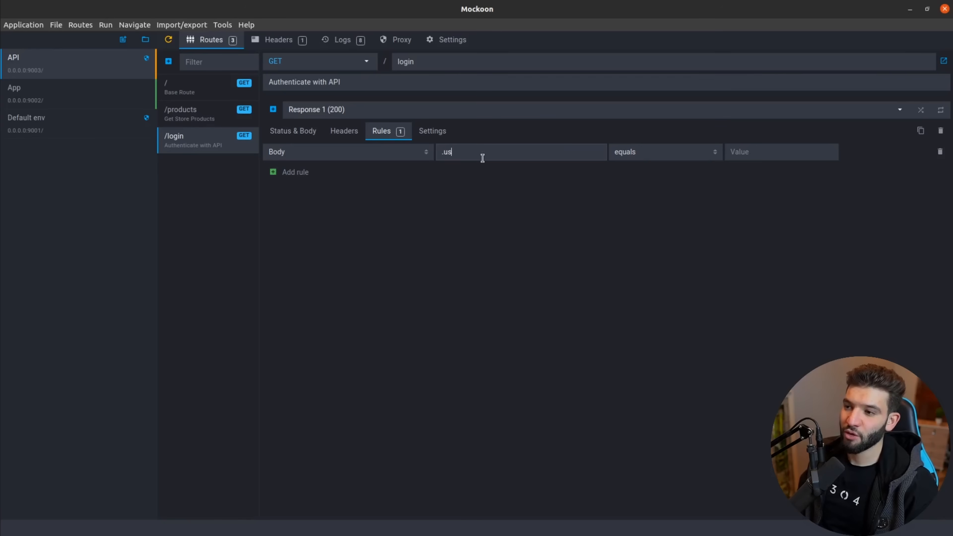
pyautogui.write('email')
pyautogui.hotkey('ctrl', 'shift', 'Left')
pyautogui.write('pas')
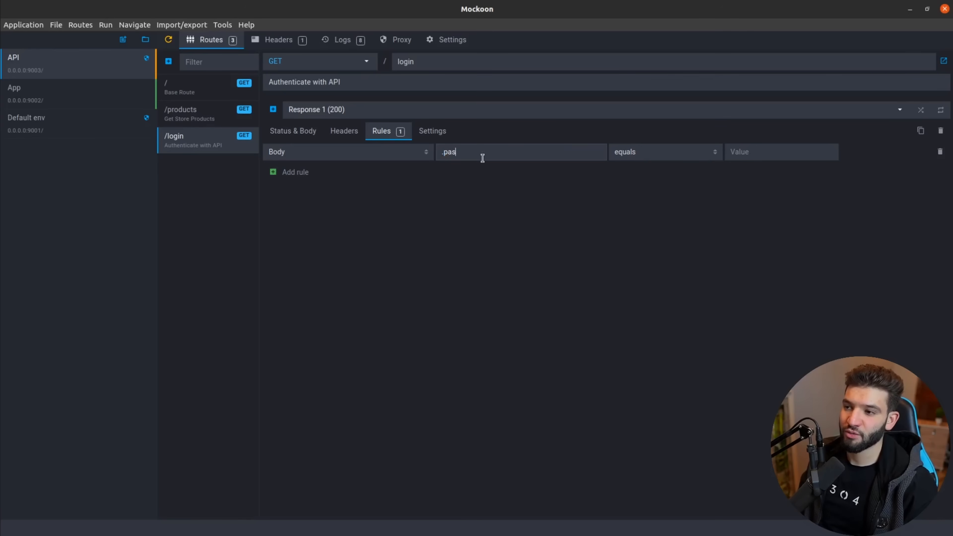
pyautogui.write('word')
pyautogui.hotkey('ctrl', 'a')
pyautogui.press('BackSpace')
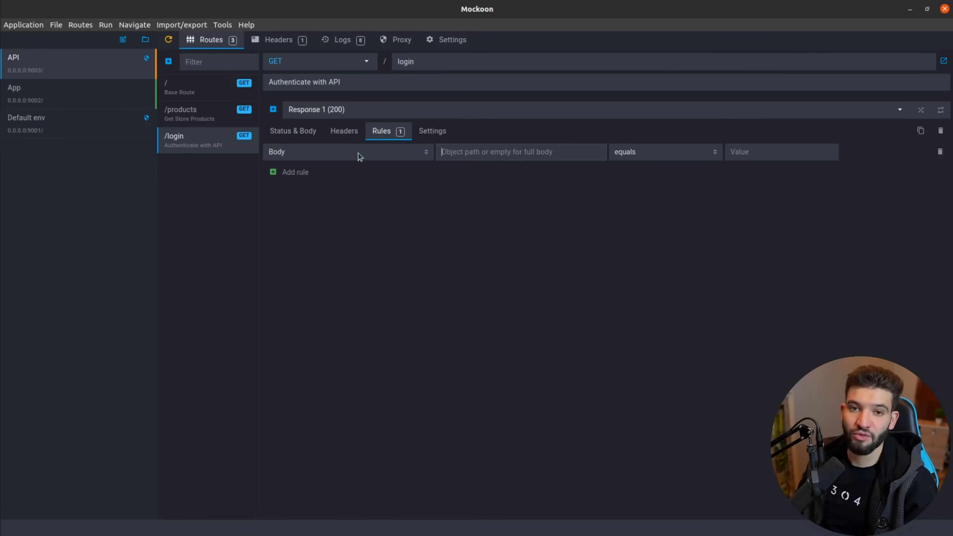
pyautogui.click(635, 154)
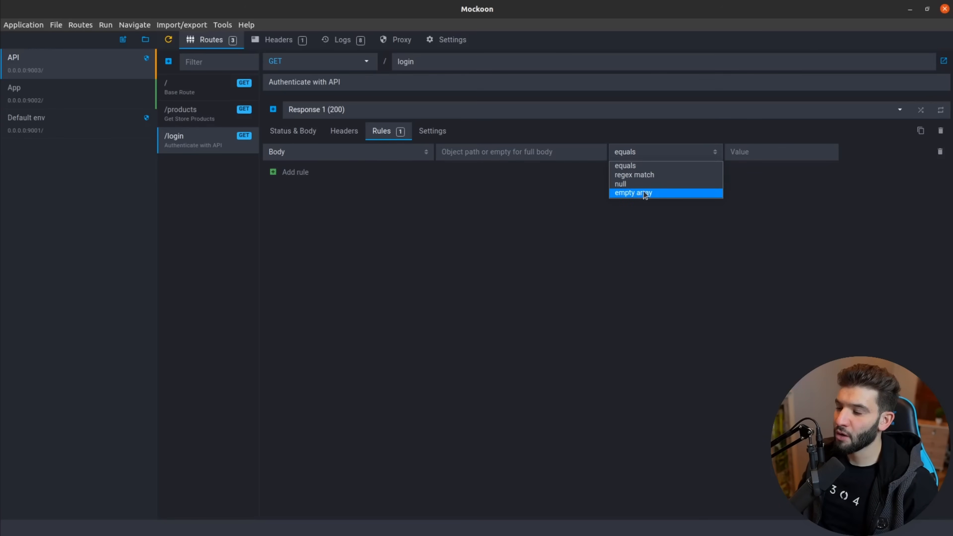
pyautogui.click(616, 217)
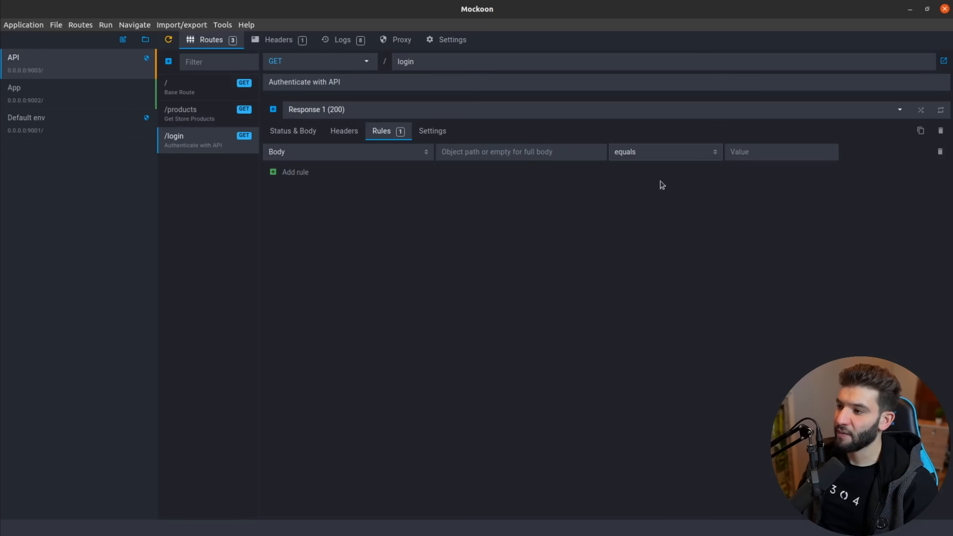
# Paste the expected email/password login JSON as the rule's value.
pyautogui.click(743, 153)
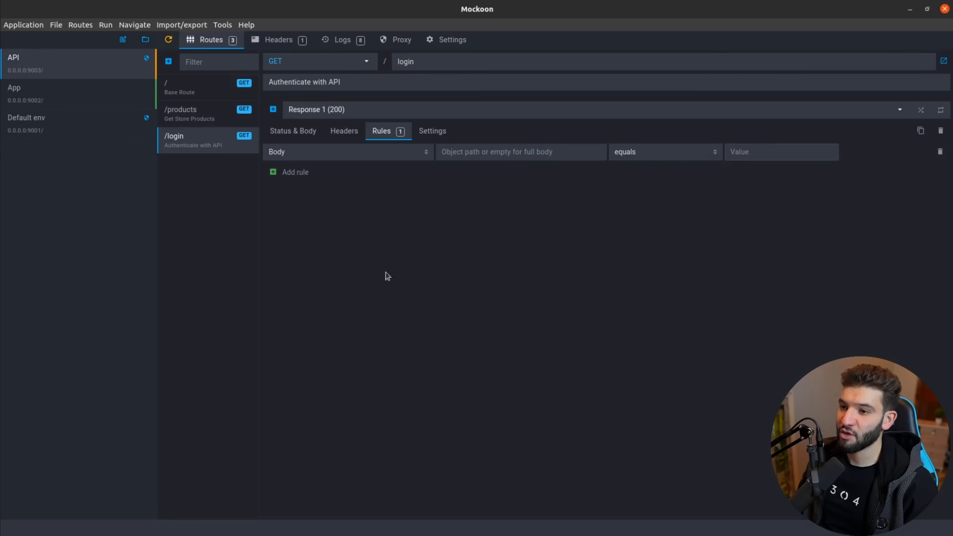
pyautogui.hotkey('alt', 'Tab')
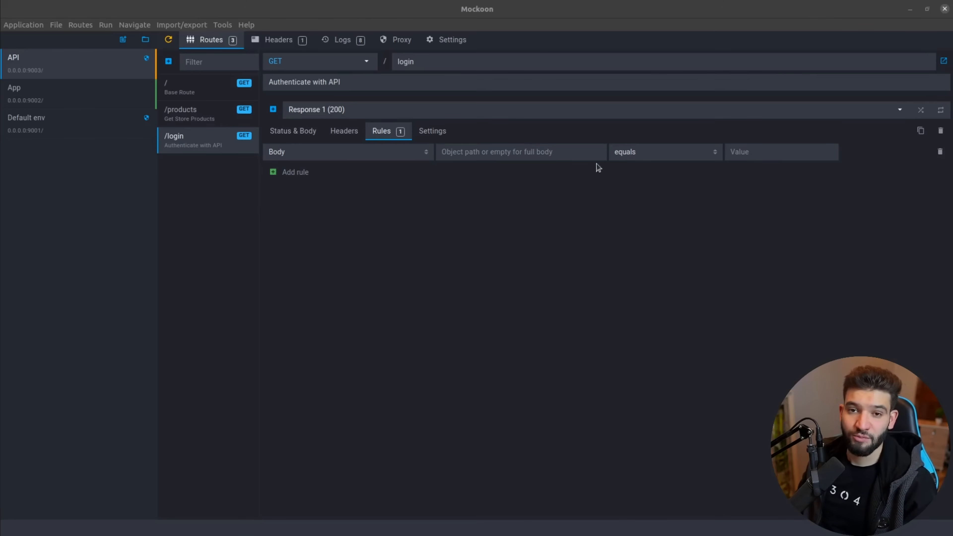
pyautogui.click(752, 153)
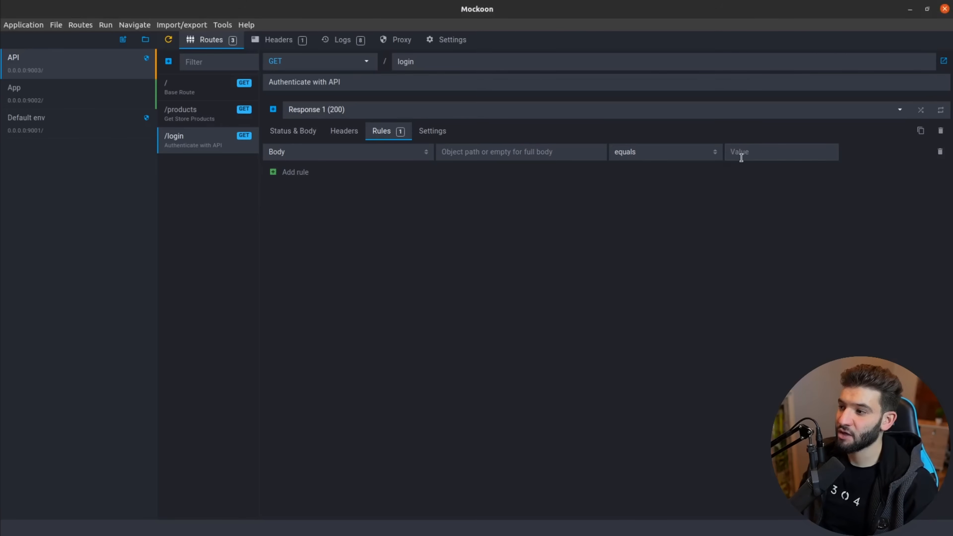
pyautogui.press('BackSpace')
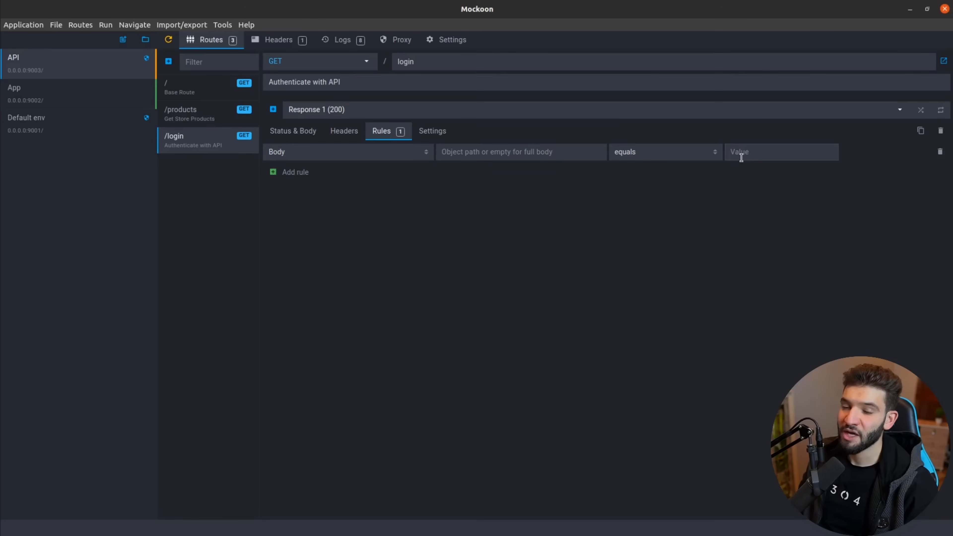
pyautogui.hotkey('alt', 'Tab')
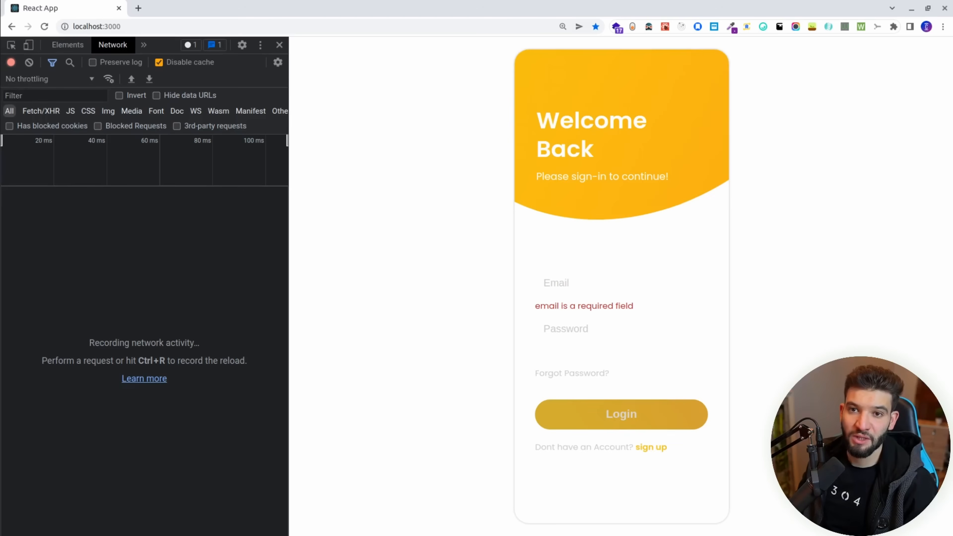
pyautogui.click(0, 36)
pyautogui.click(0, 159)
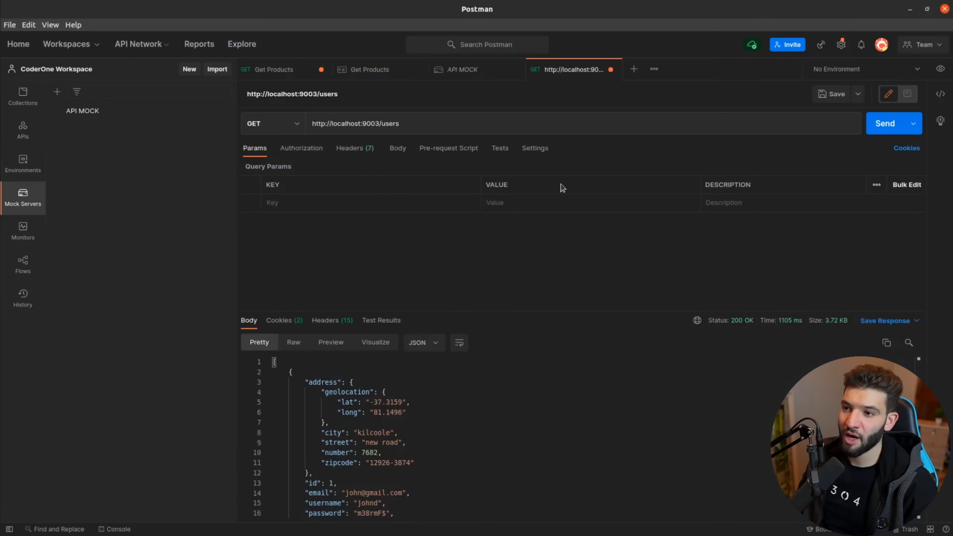
pyautogui.click(0, 184)
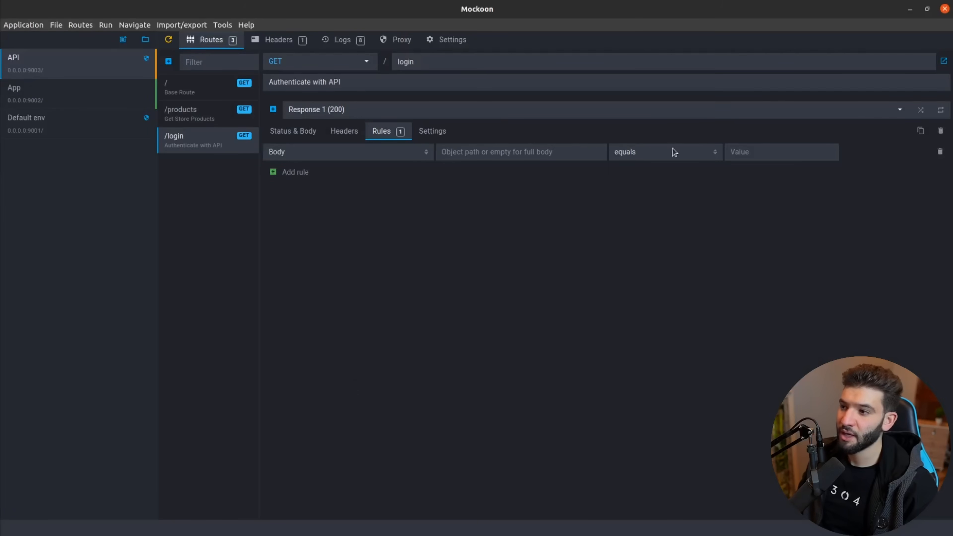
pyautogui.click(777, 152)
pyautogui.hotkey('ctrl', 'v')
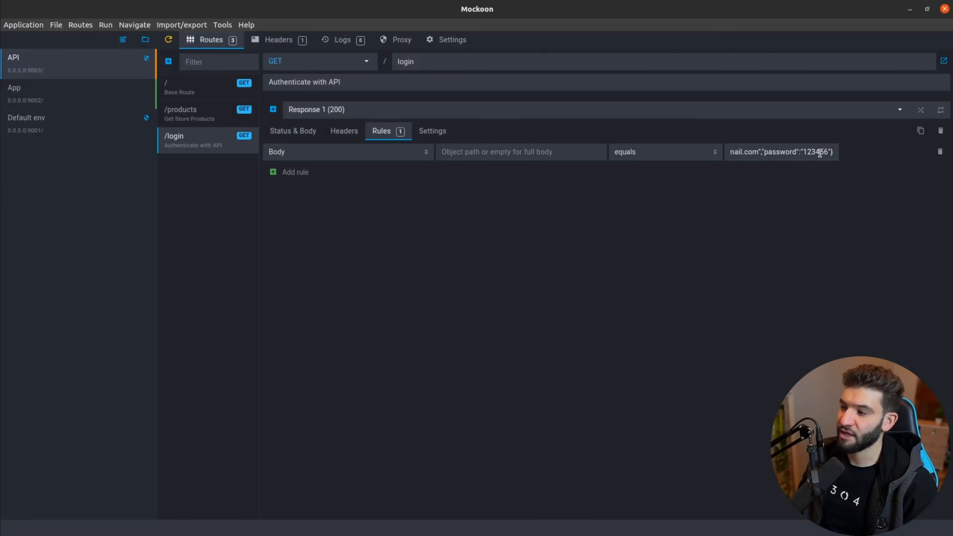
pyautogui.doubleClick(788, 152)
pyautogui.click(820, 151)
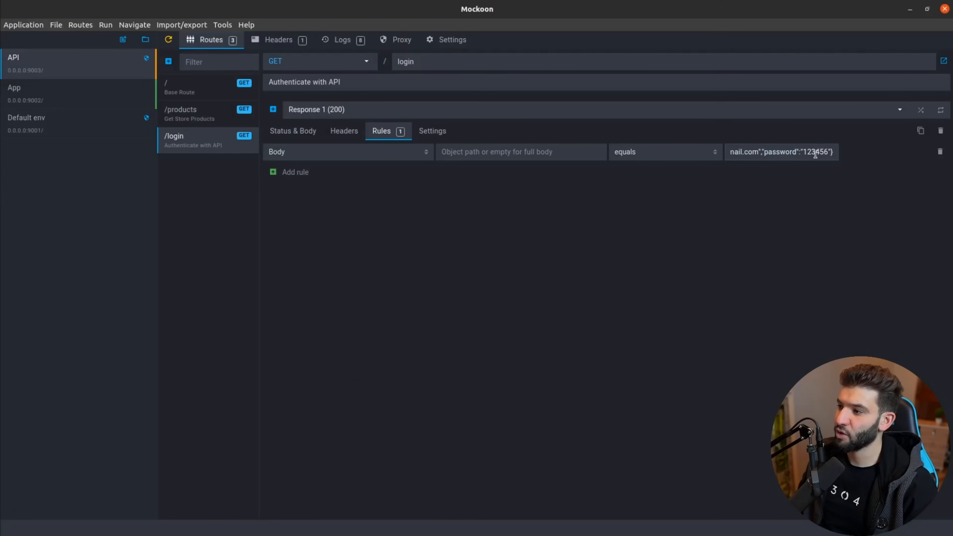
pyautogui.moveTo(815, 155); pyautogui.dragTo(750, 151)
pyautogui.doubleClick(768, 151)
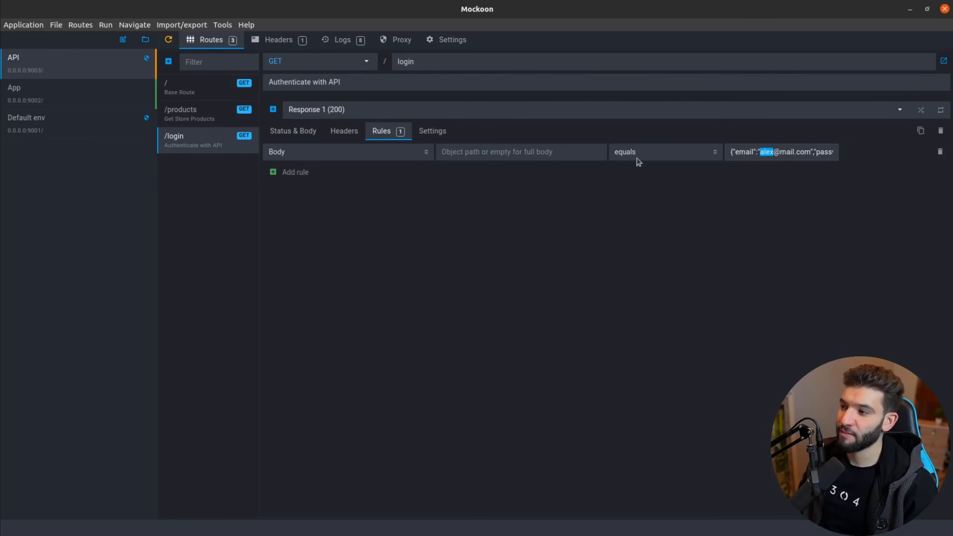
pyautogui.click(342, 109)
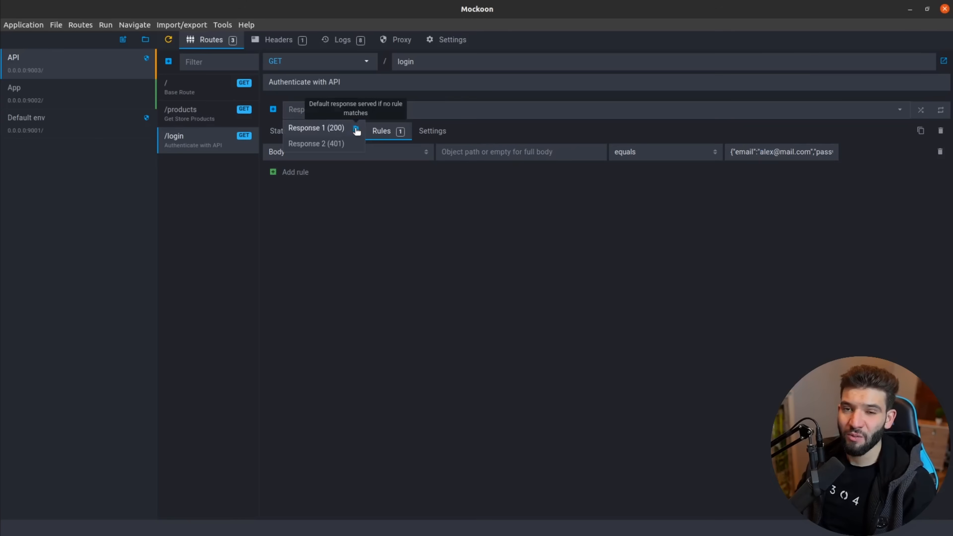
# Move Response 2 (401) above Response 1 (200) to make it the default.
pyautogui.moveTo(326, 146); pyautogui.dragTo(326, 126)
pyautogui.click(323, 108)
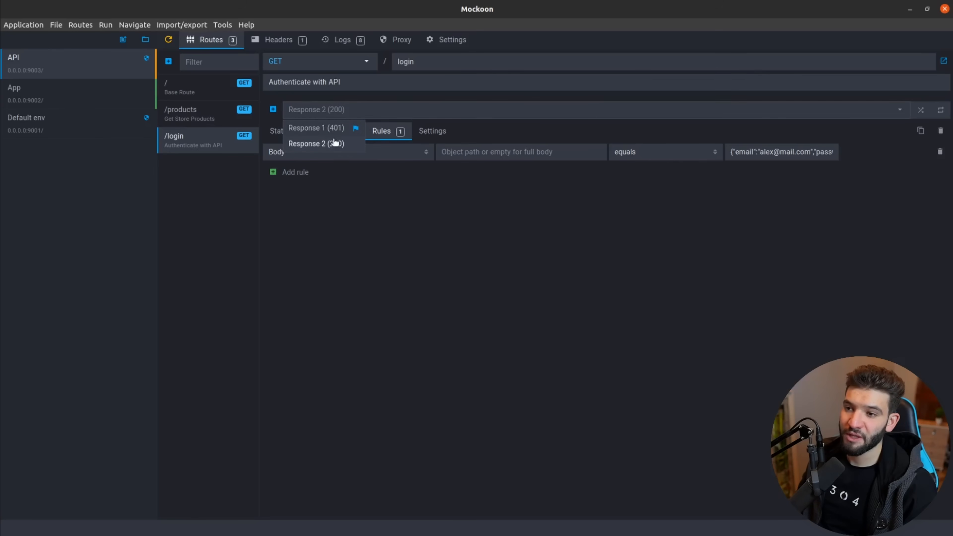
pyautogui.moveTo(357, 130)
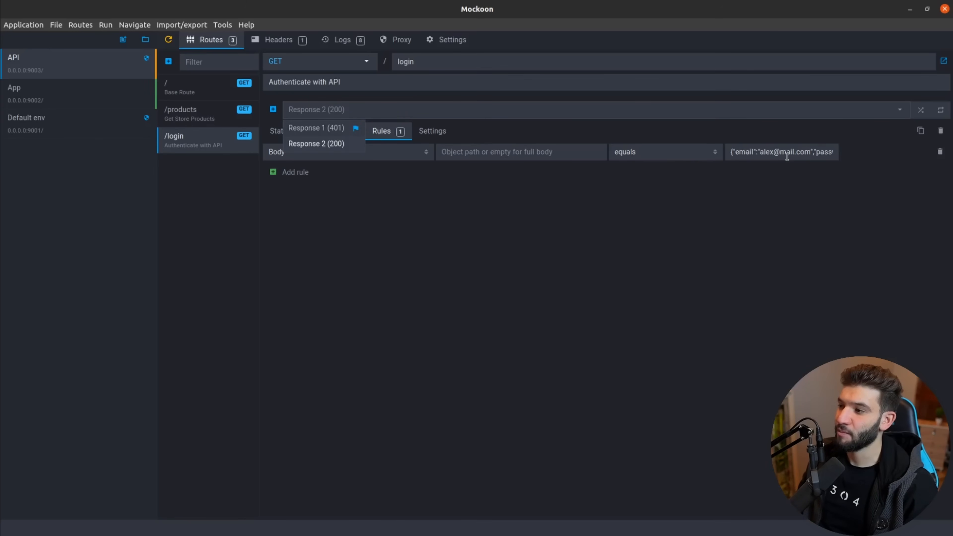
pyautogui.moveTo(790, 151); pyautogui.dragTo(607, 177)
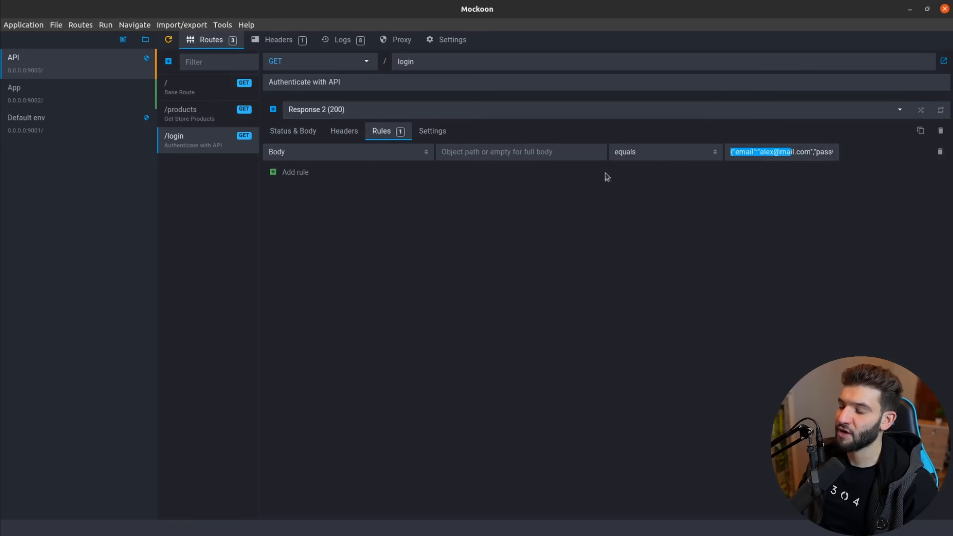
# Compare the status and body of the 401 and 200 responses.
pyautogui.click(305, 116)
pyautogui.click(373, 194)
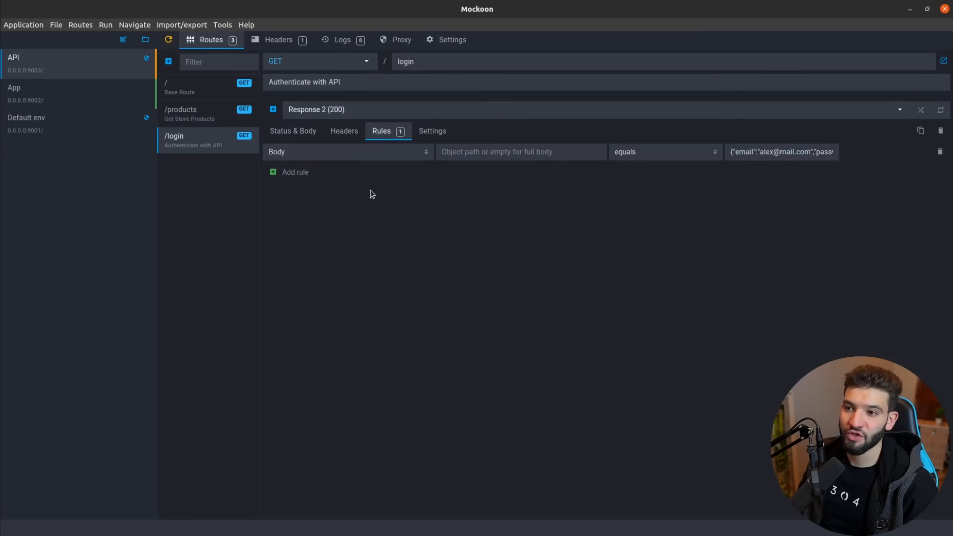
pyautogui.click(289, 134)
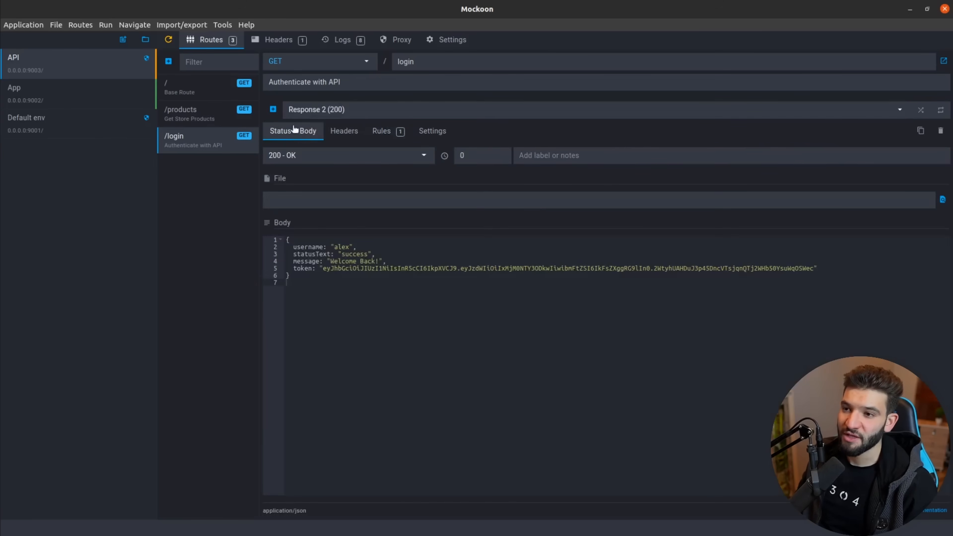
pyautogui.click(338, 109)
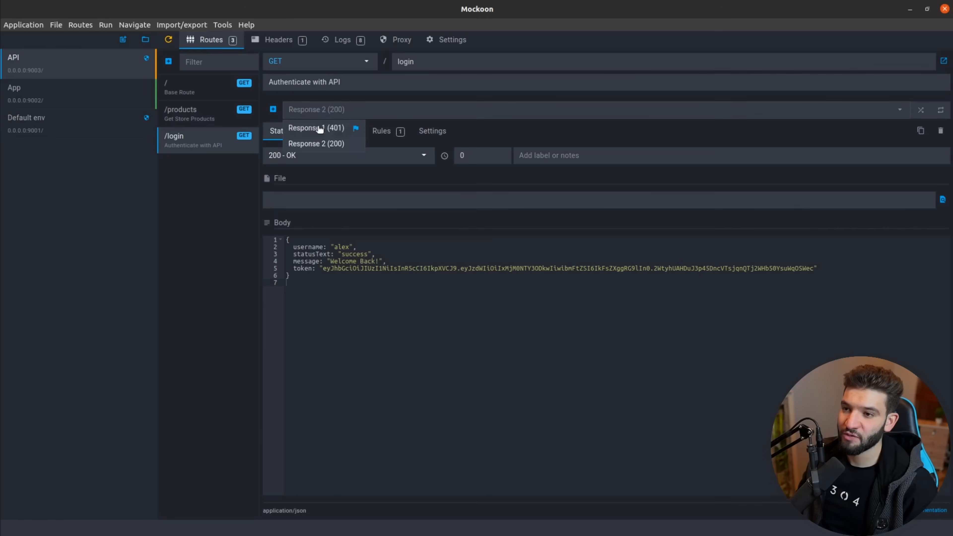
pyautogui.click(319, 127)
pyautogui.click(321, 117)
pyautogui.click(317, 143)
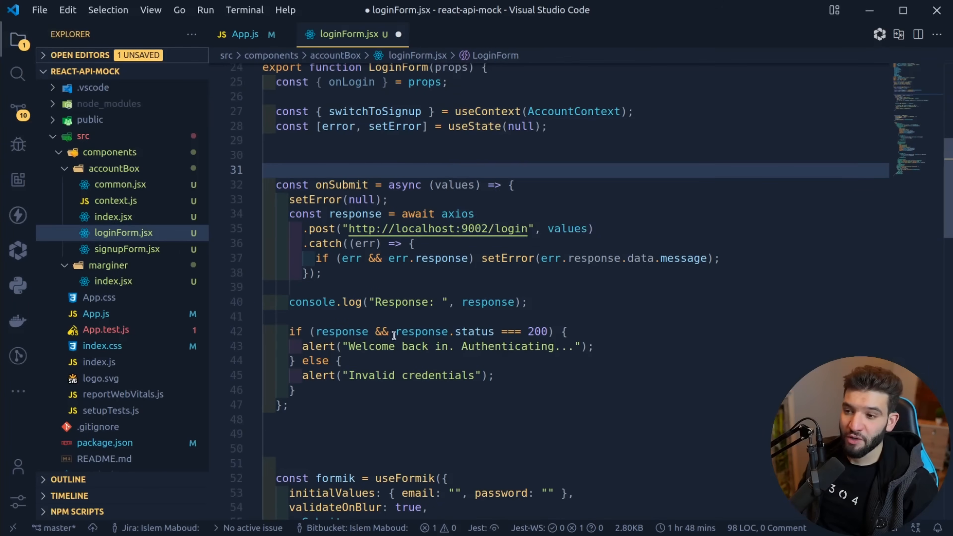
pyautogui.moveTo(319, 403); pyautogui.dragTo(274, 185)
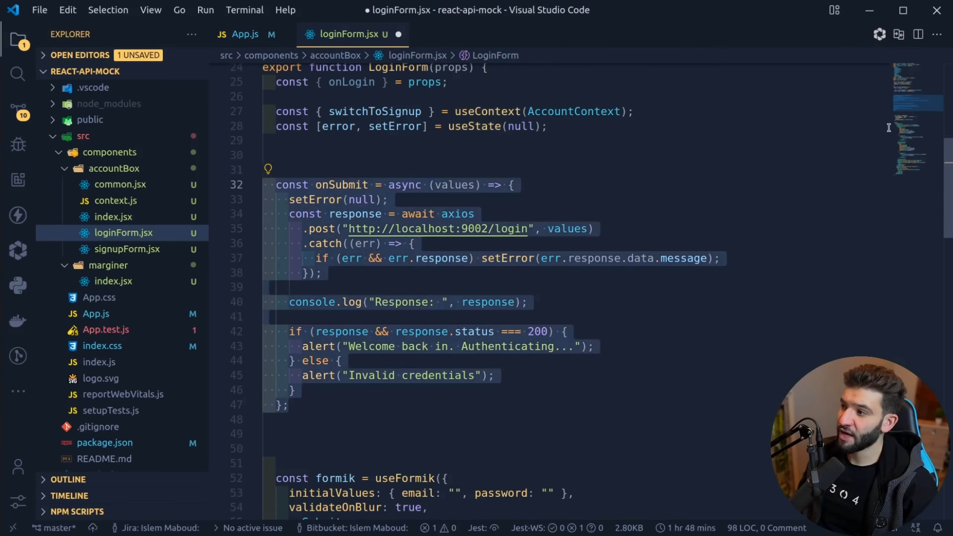
pyautogui.scroll(-2, 905, 100)
pyautogui.moveTo(906, 107); pyautogui.dragTo(906, 103)
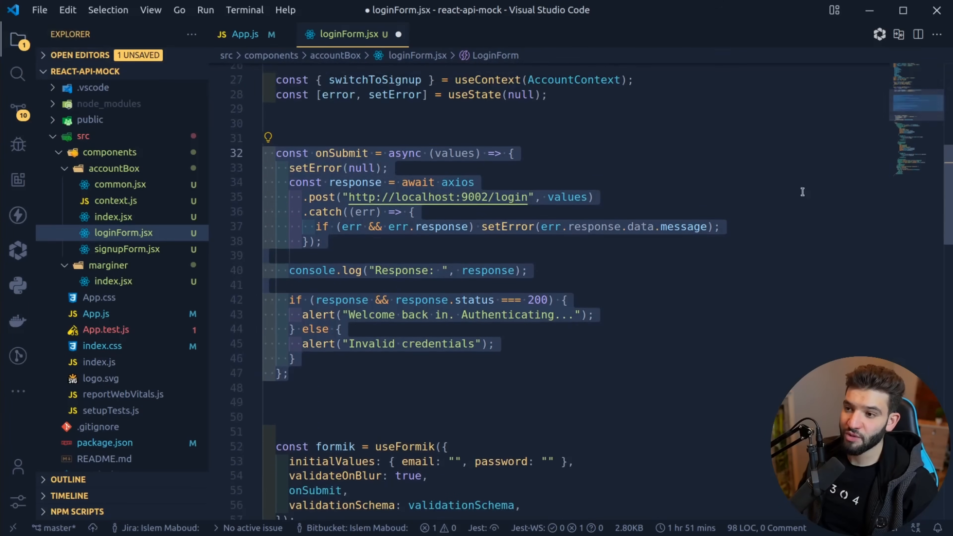
pyautogui.click(526, 285)
pyautogui.doubleClick(358, 157)
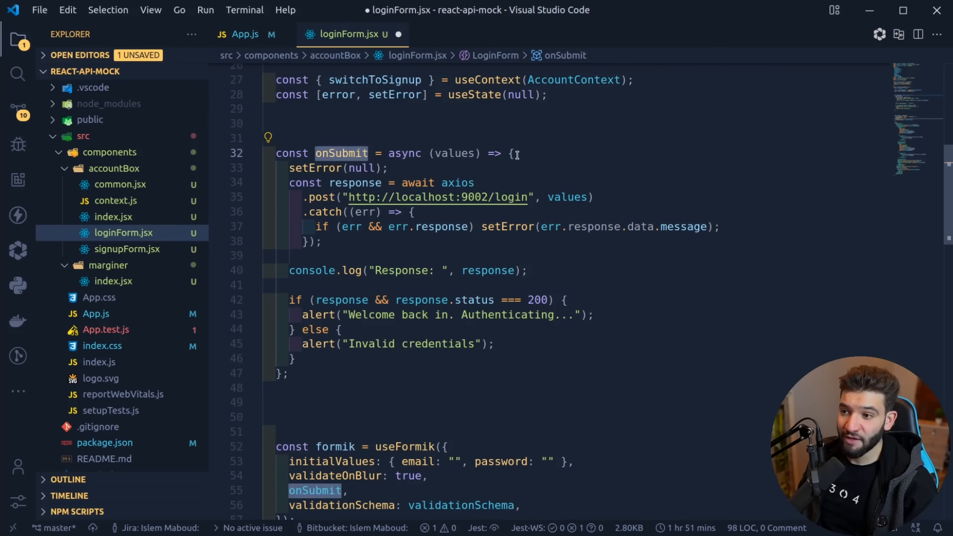
pyautogui.doubleClick(462, 182)
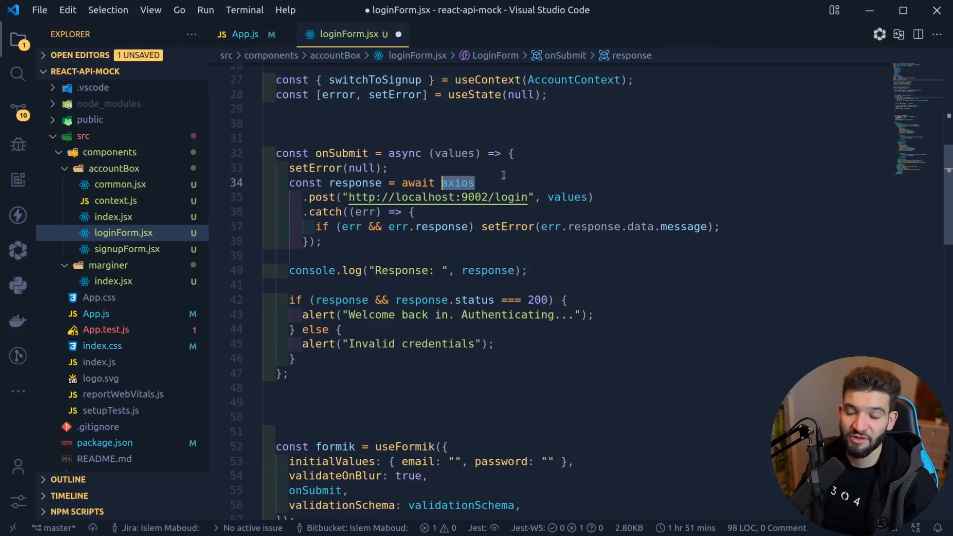
pyautogui.doubleClick(322, 198)
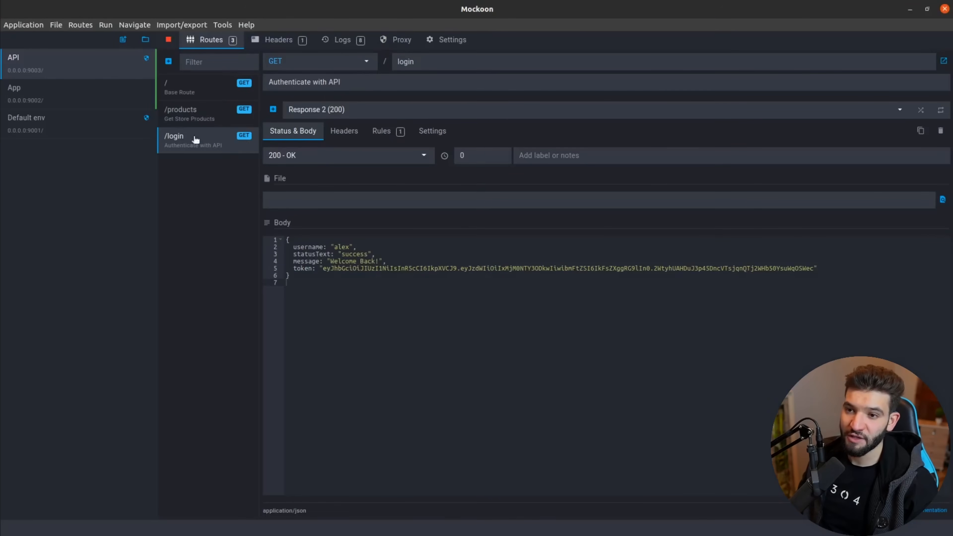
# Change the /login method from GET to POST and restart the mock API.
pyautogui.click(349, 63)
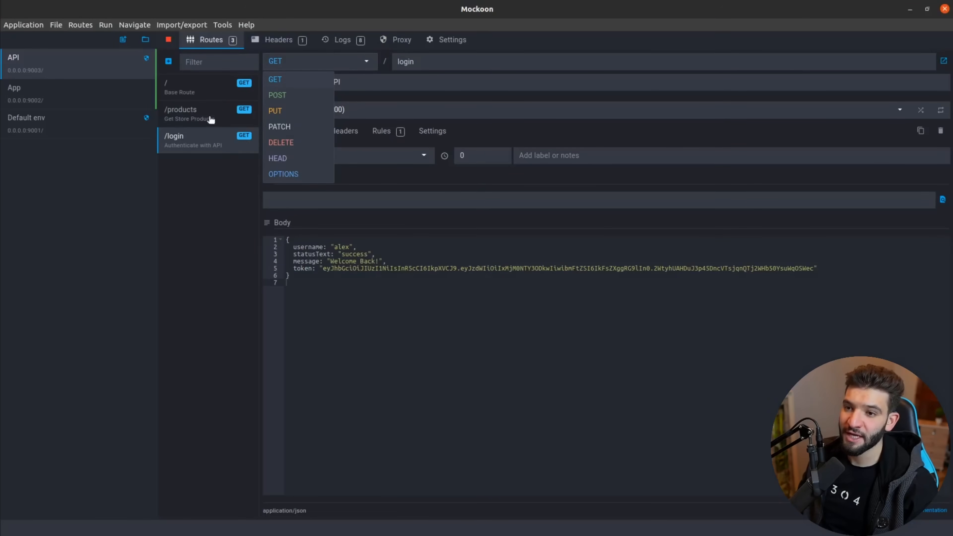
pyautogui.click(299, 95)
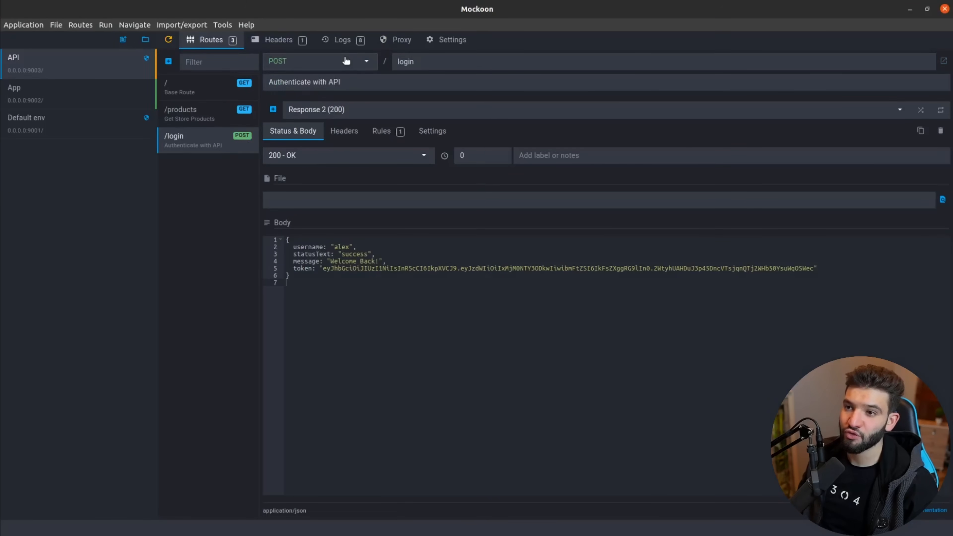
pyautogui.click(310, 66)
pyautogui.click(299, 63)
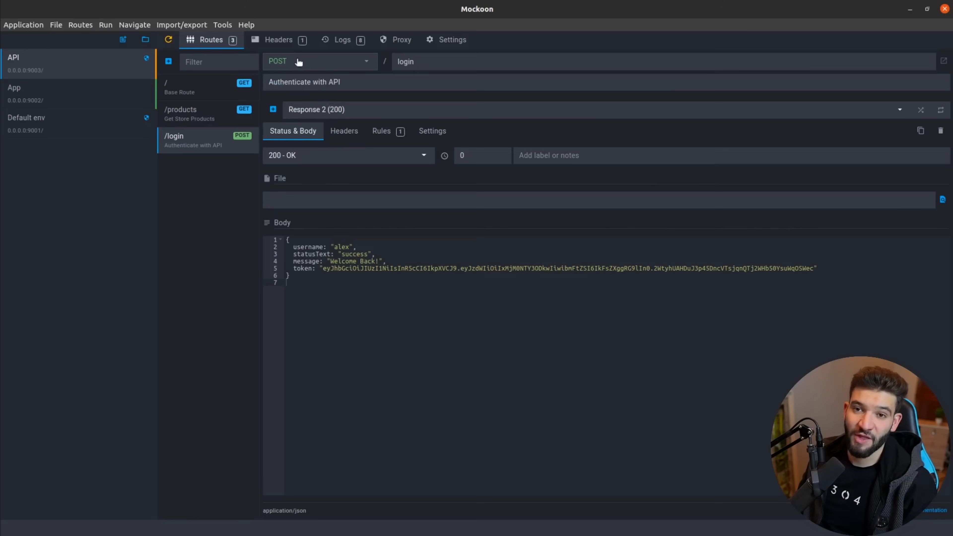
pyautogui.click(168, 39)
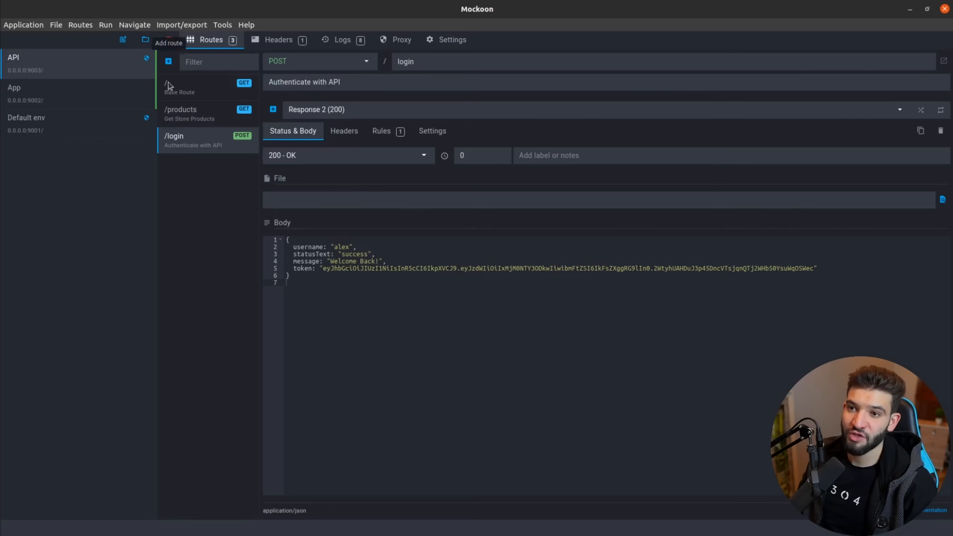
pyautogui.click(1, 37)
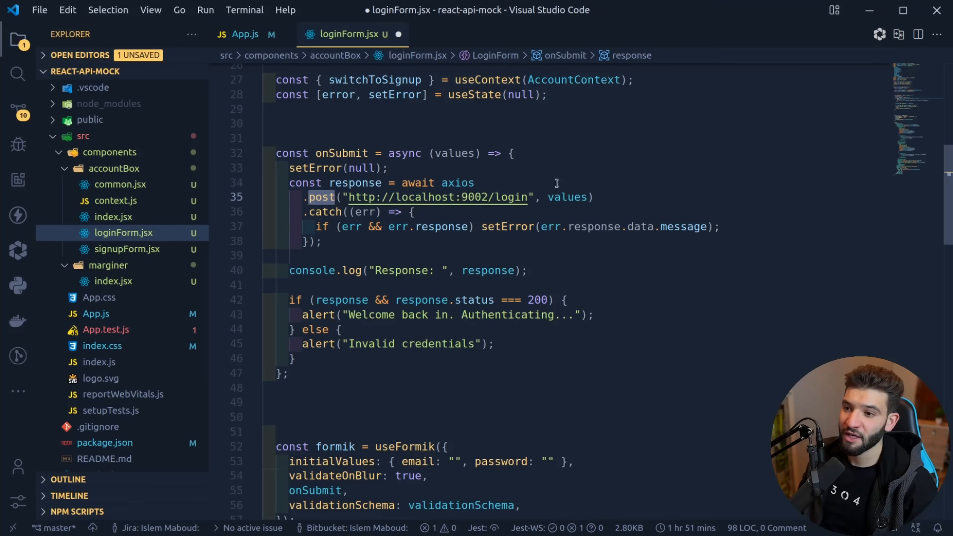
pyautogui.moveTo(528, 198); pyautogui.dragTo(356, 198)
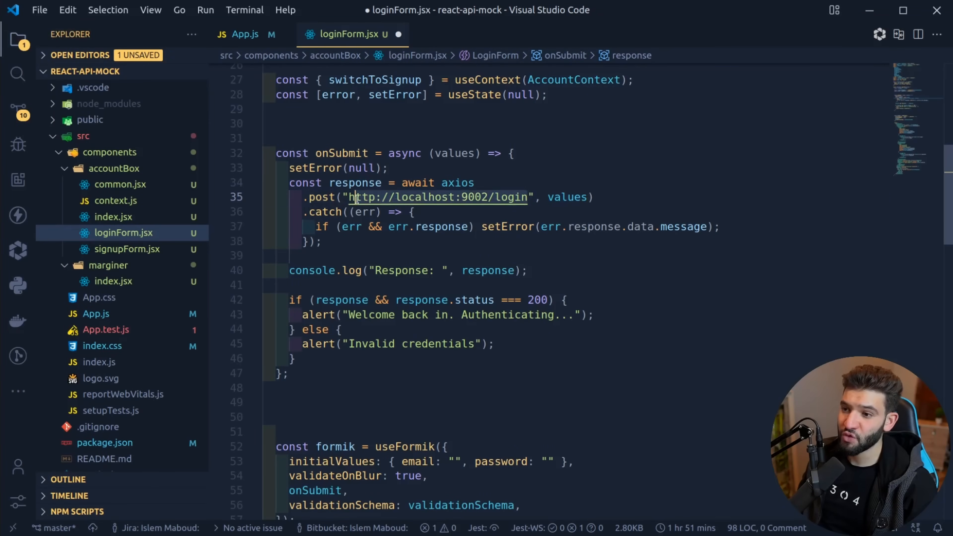
pyautogui.click(535, 201)
pyautogui.click(490, 197)
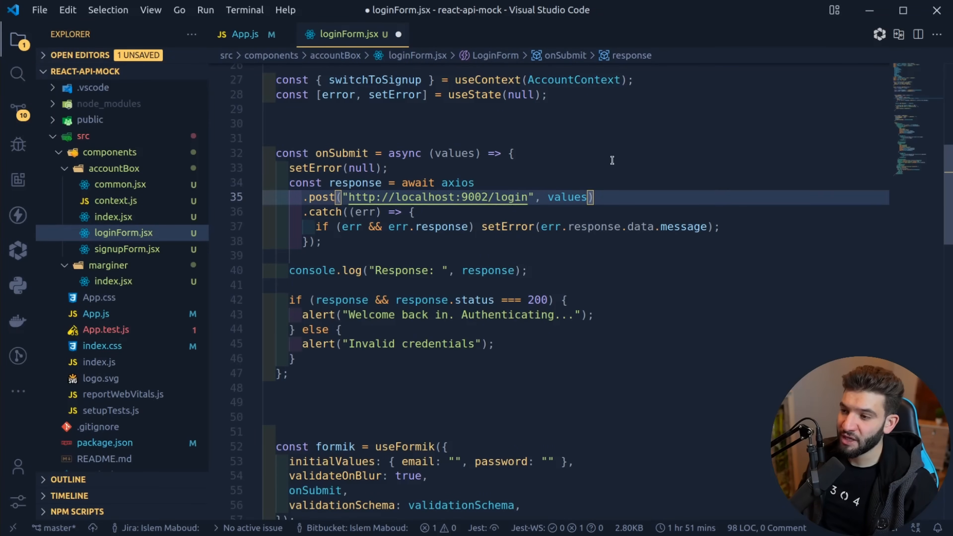
pyautogui.press('BackSpace')
pyautogui.write('3')
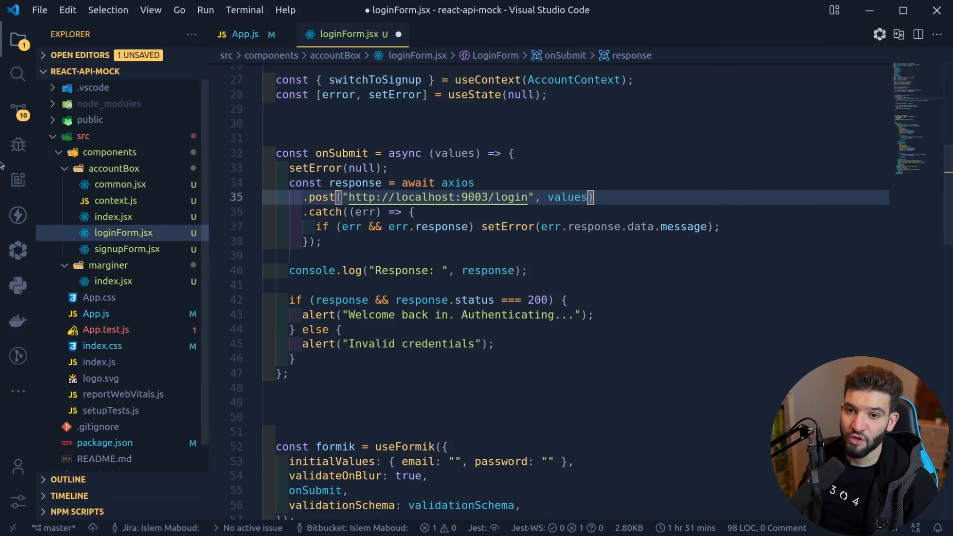
pyautogui.hotkey('alt', 'Tab')
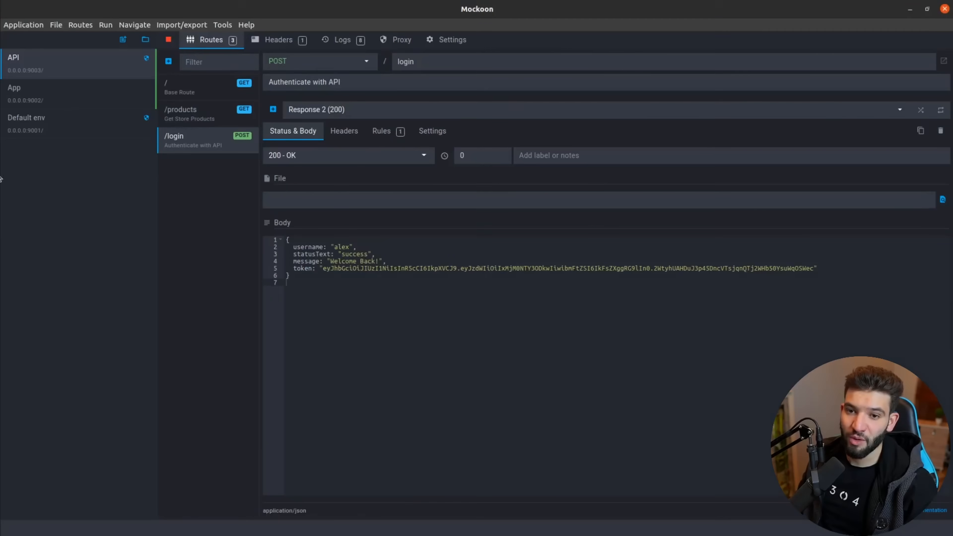
pyautogui.click(469, 38)
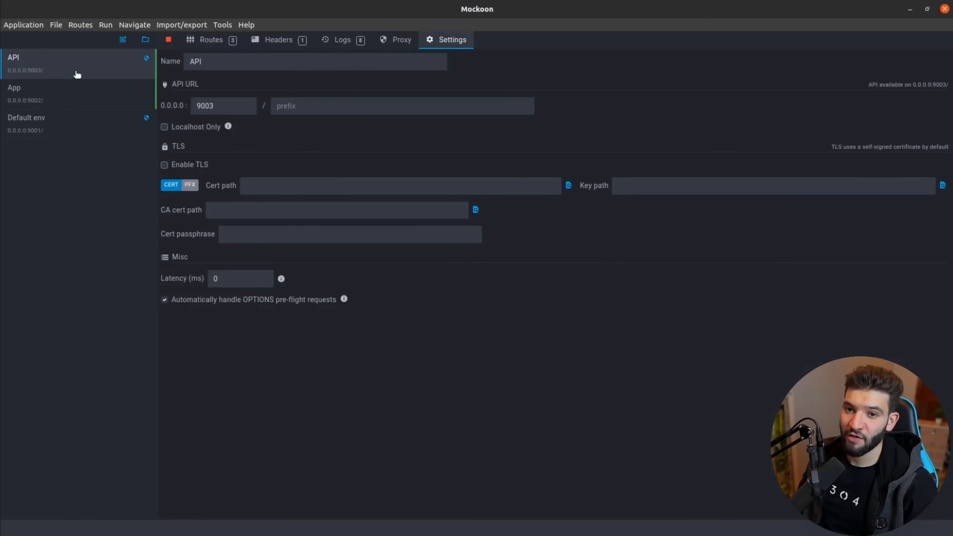
pyautogui.click(219, 40)
pyautogui.hotkey('alt', 'Tab')
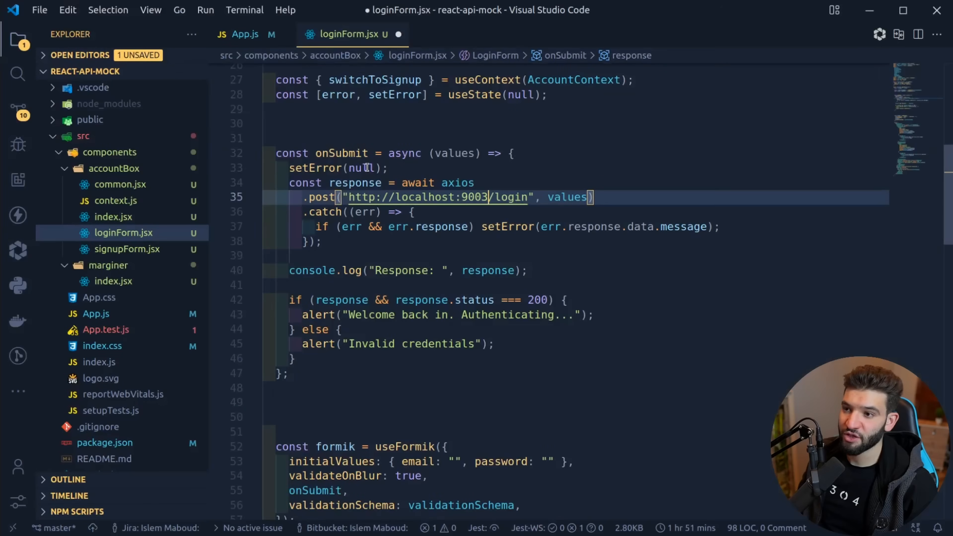
pyautogui.doubleClick(561, 198)
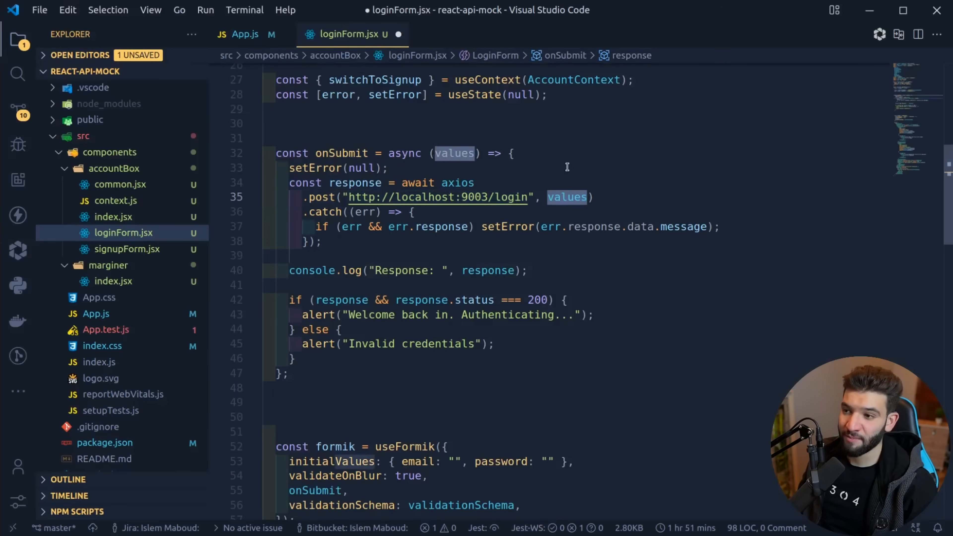
pyautogui.moveTo(385, 242); pyautogui.dragTo(263, 211)
pyautogui.click(387, 246)
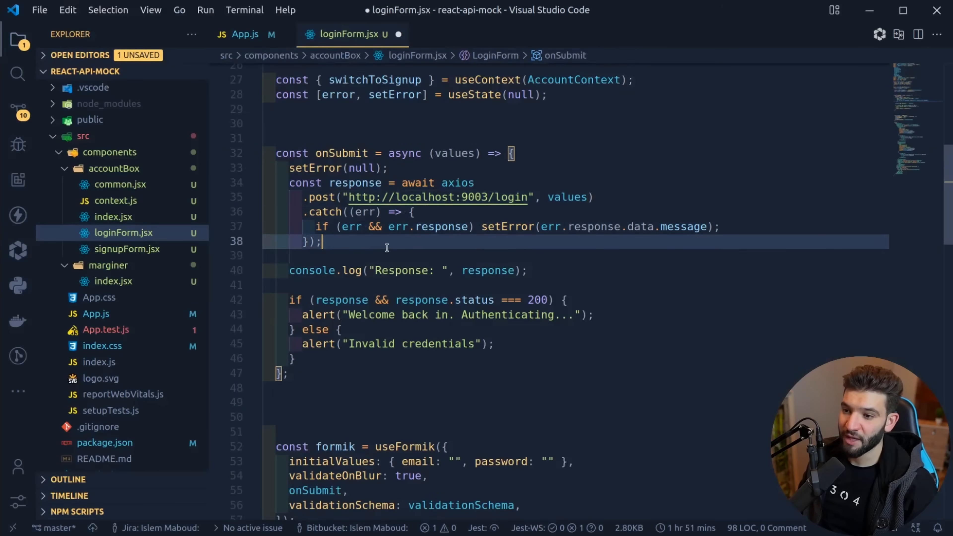
pyautogui.moveTo(532, 272); pyautogui.dragTo(282, 267)
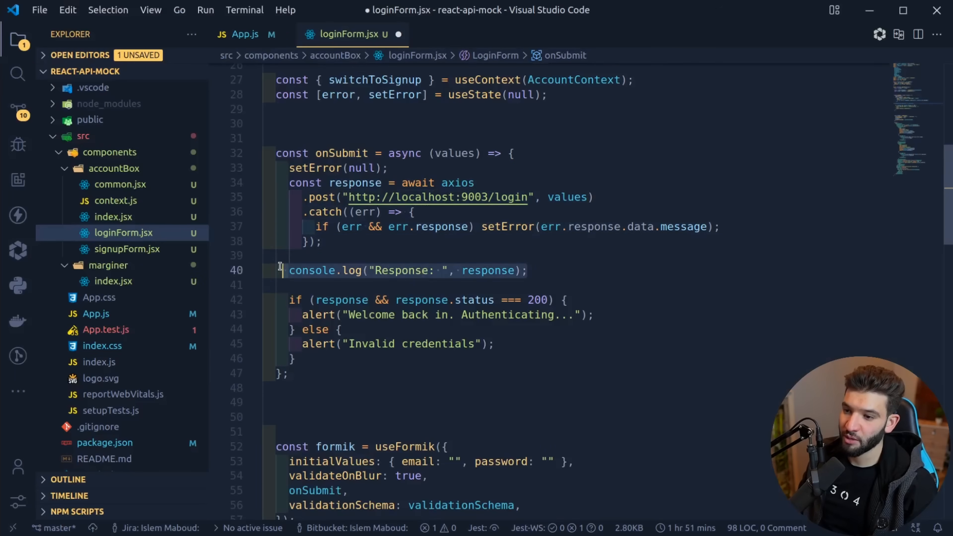
pyautogui.click(366, 270)
pyautogui.scroll(-7, 423, 225)
pyautogui.scroll(6, 421, 228)
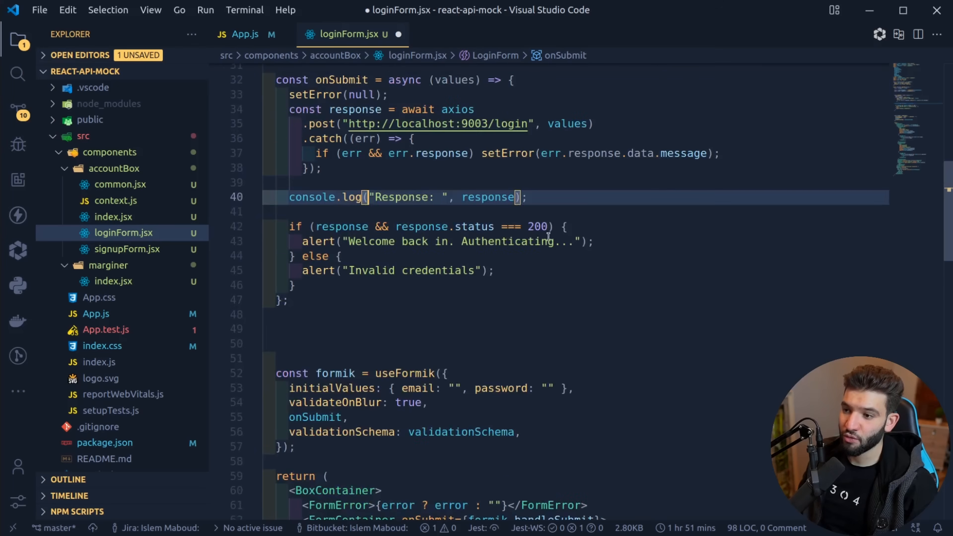
pyautogui.moveTo(402, 228); pyautogui.dragTo(500, 225)
pyautogui.doubleClick(529, 229)
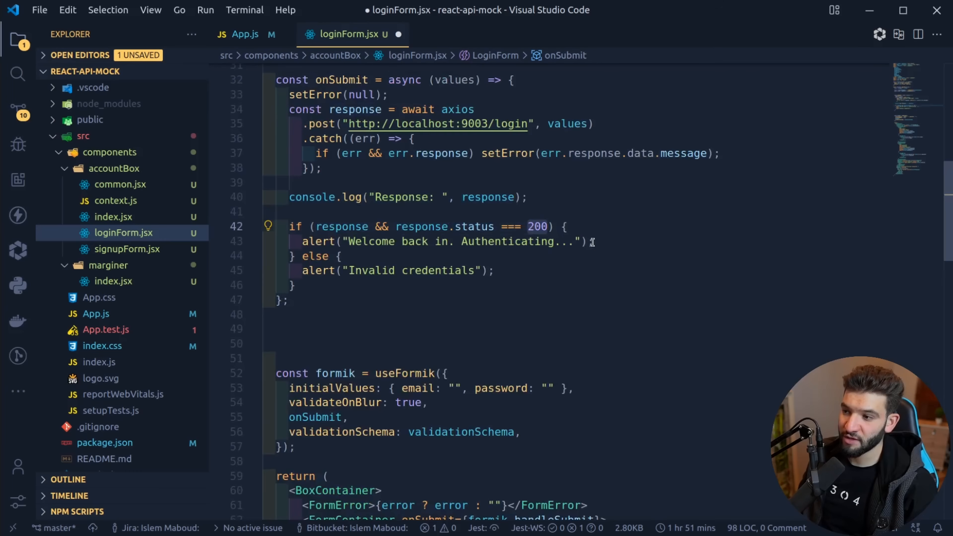
pyautogui.moveTo(595, 242); pyautogui.dragTo(349, 242)
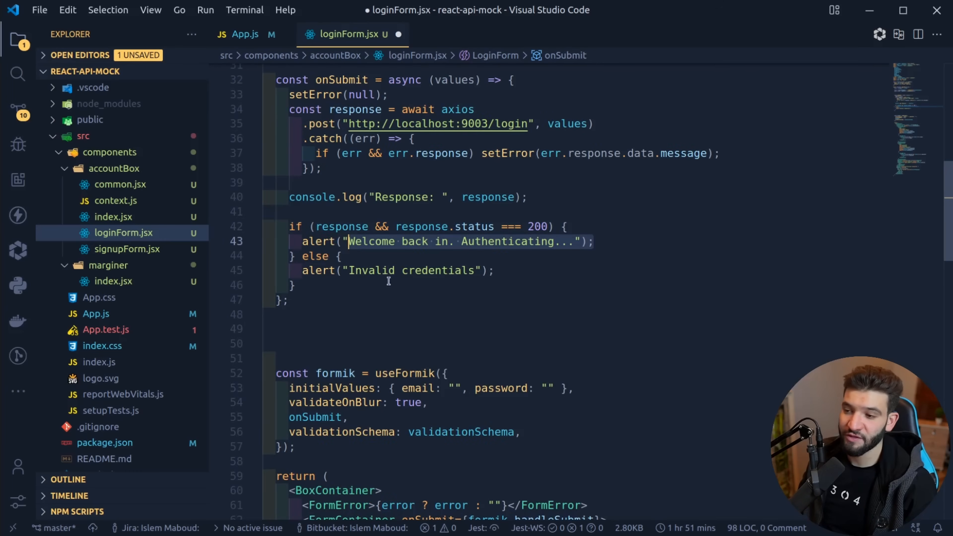
pyautogui.doubleClick(349, 227)
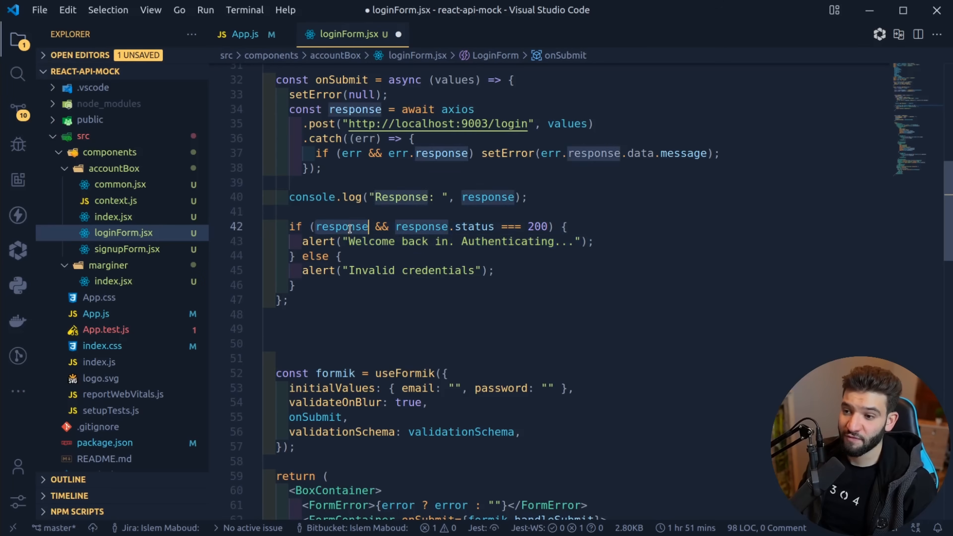
pyautogui.doubleClick(474, 228)
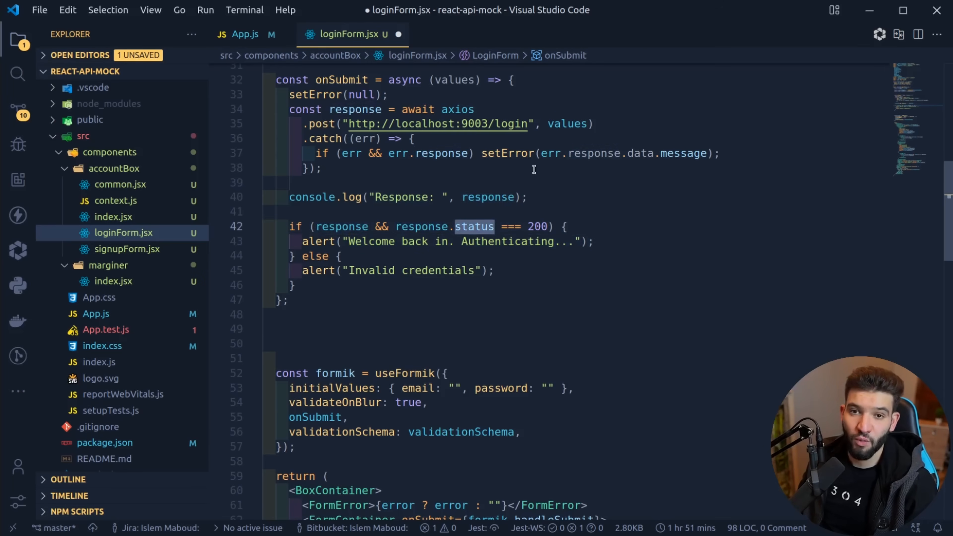
pyautogui.moveTo(495, 271); pyautogui.dragTo(296, 271)
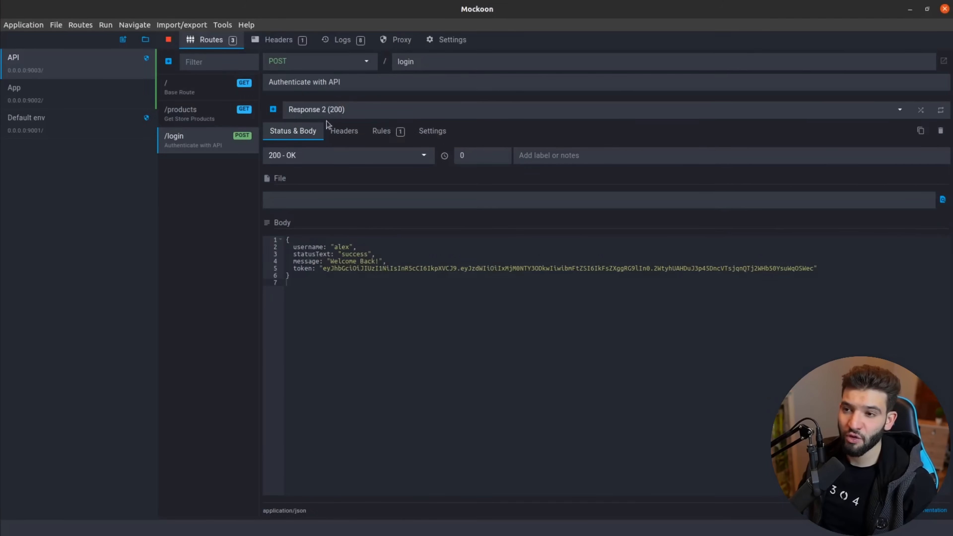
# Check the /login route's Response 1 (401) and Response 2 (200), then switch to Chrome.
pyautogui.click(349, 109)
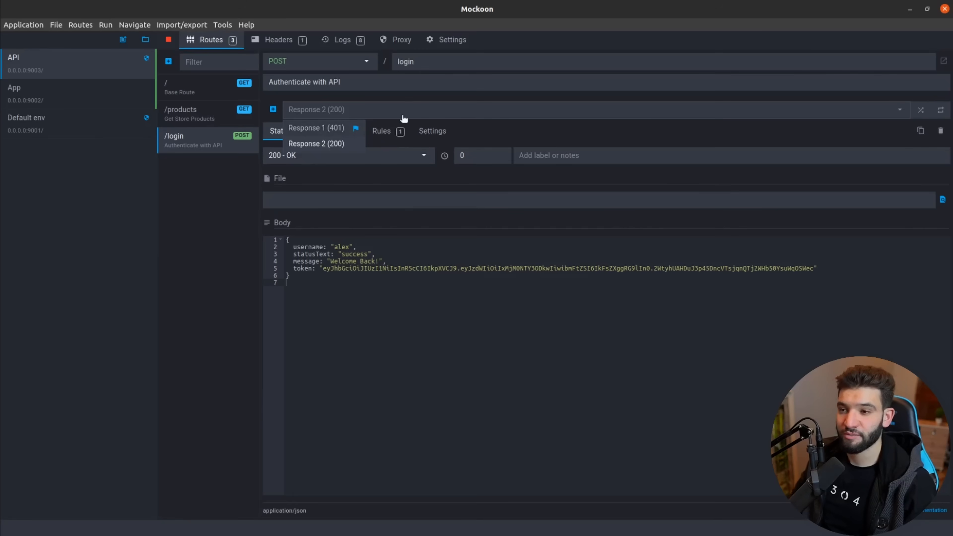
pyautogui.click(382, 180)
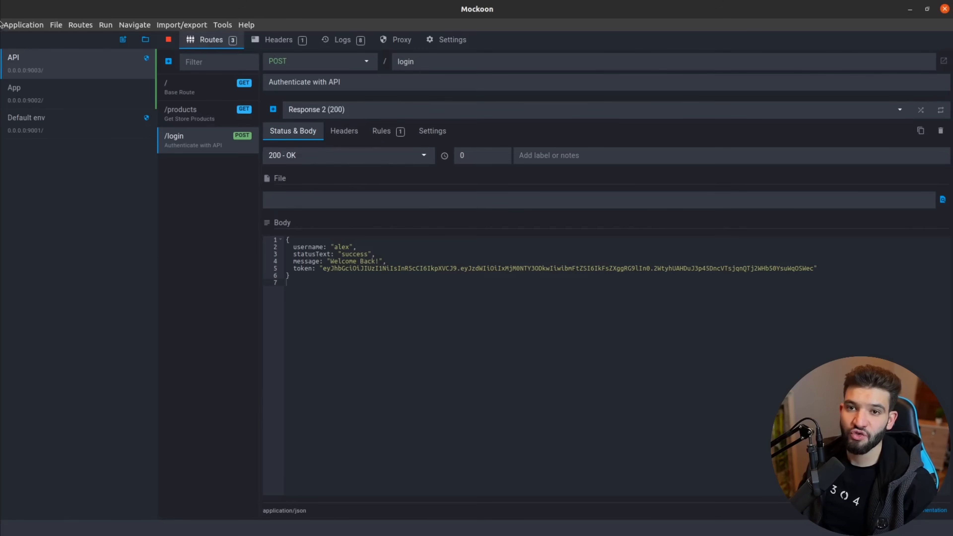
pyautogui.click(2, 13)
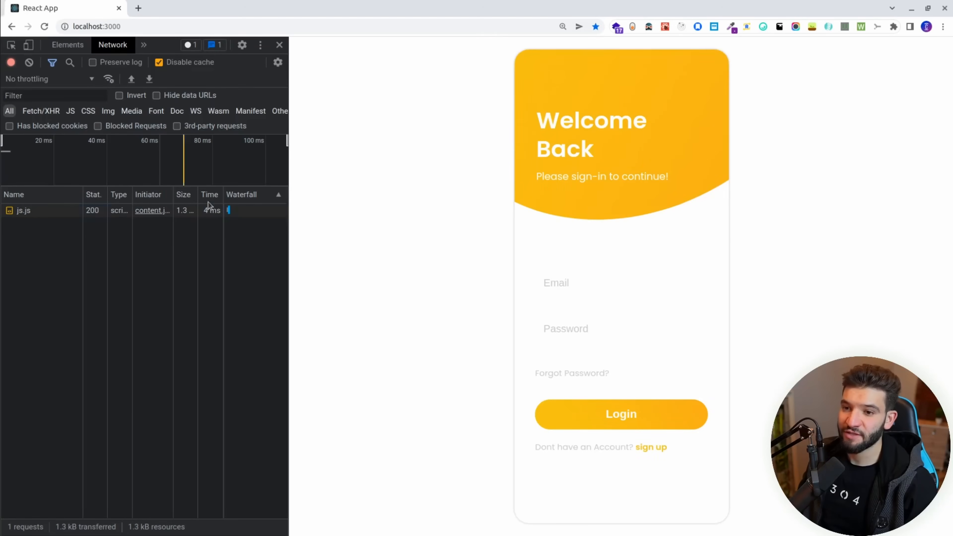
# Clear the Network log and submit the React login form with the demo e-mail and password.
pyautogui.click(29, 62)
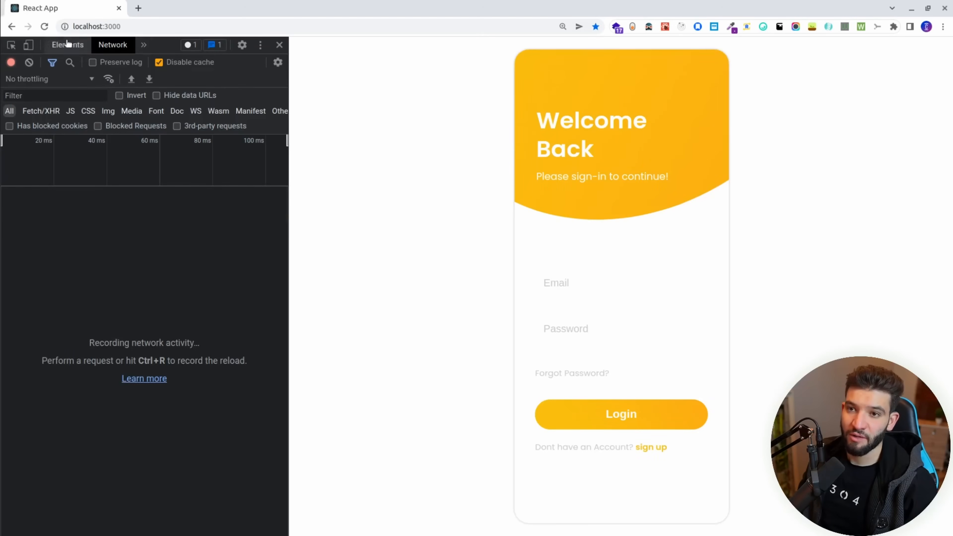
pyautogui.moveTo(287, 61)
pyautogui.mouseDown()
pyautogui.moveTo(302, 61)
pyautogui.moveTo(289, 61)
pyautogui.mouseUp()
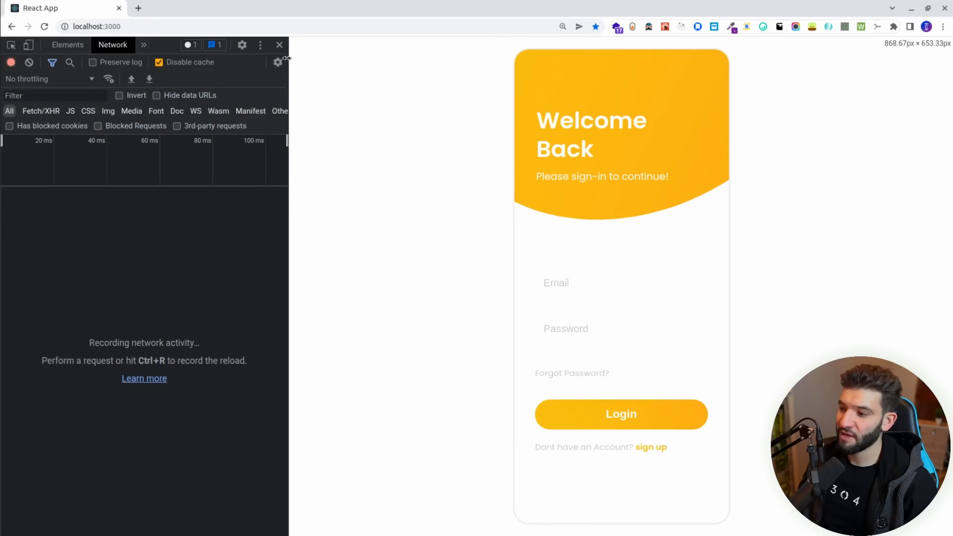
pyautogui.click(617, 285)
pyautogui.write('alex')
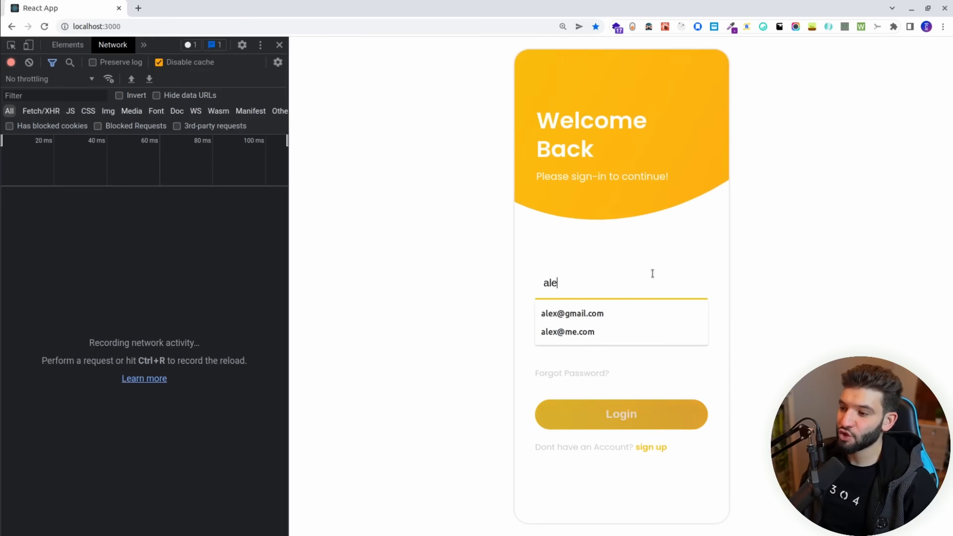
pyautogui.press('Down')
pyautogui.press('Down')
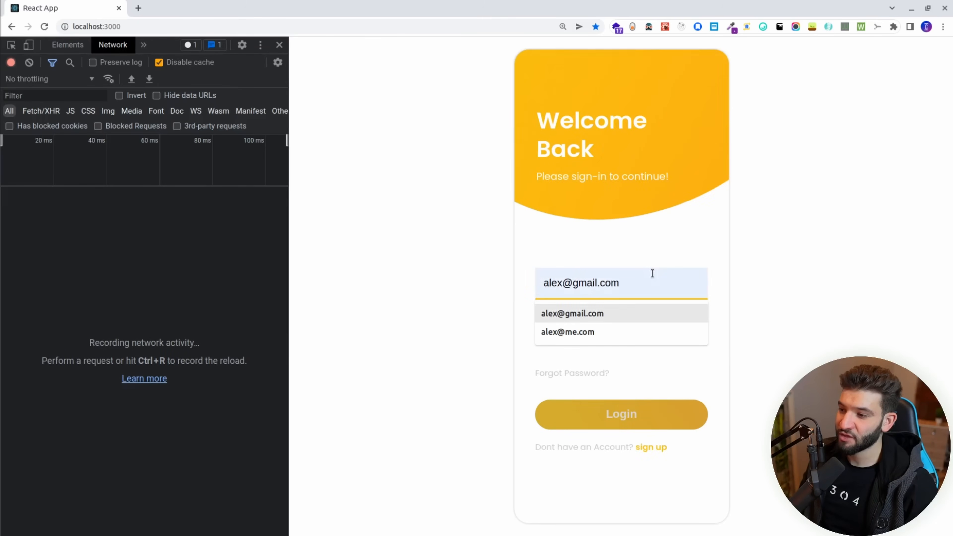
pyautogui.press('Return')
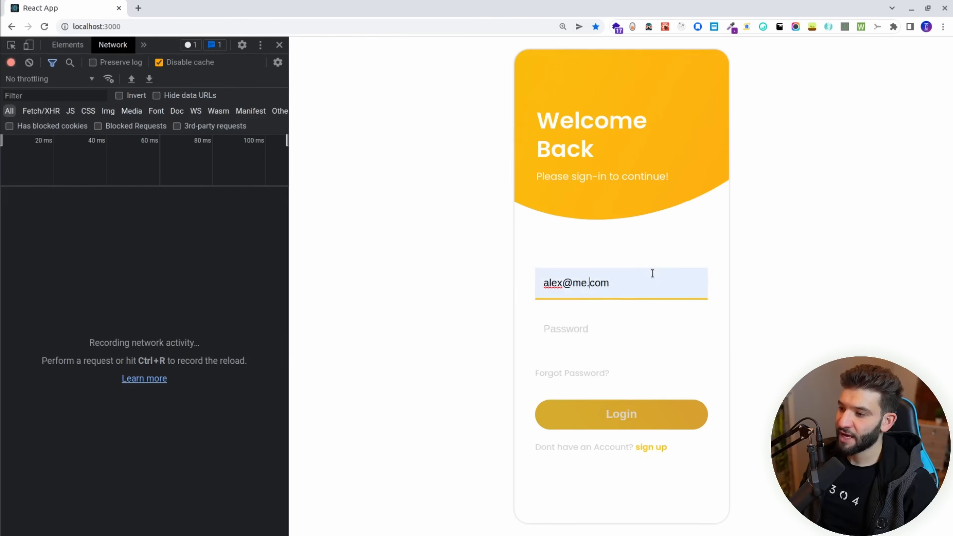
pyautogui.hotkey('ctrl', 'shift', 'Left')
pyautogui.write('mail.')
pyautogui.press('Tab')
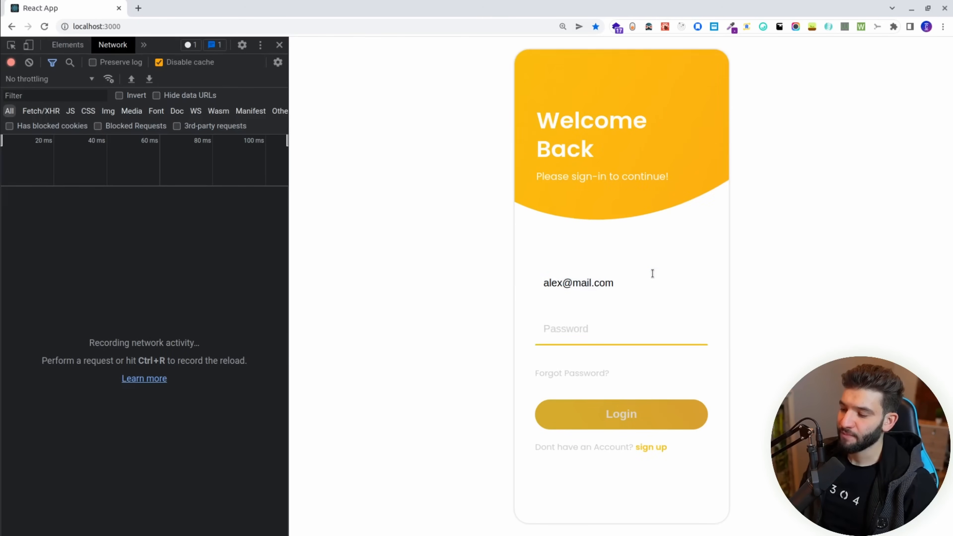
pyautogui.write('pass')
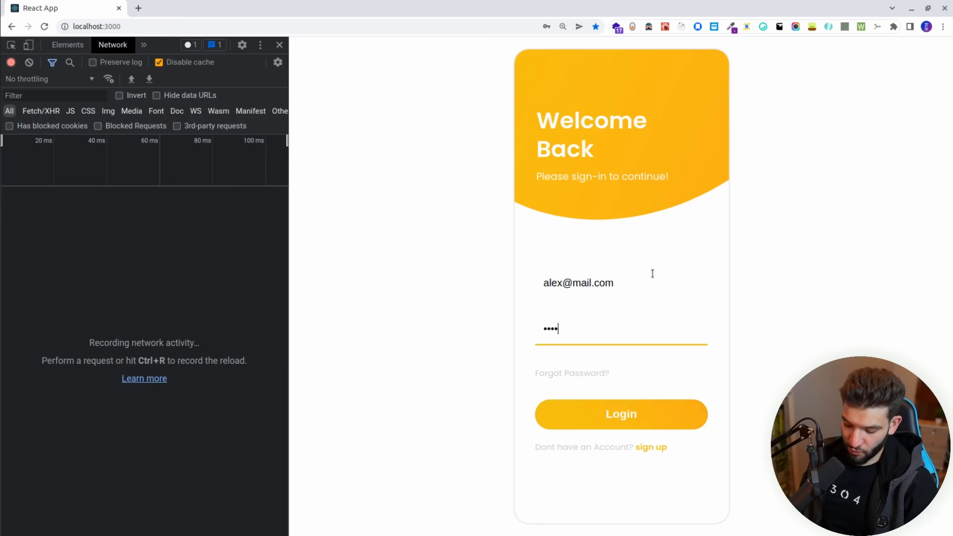
pyautogui.write('wo')
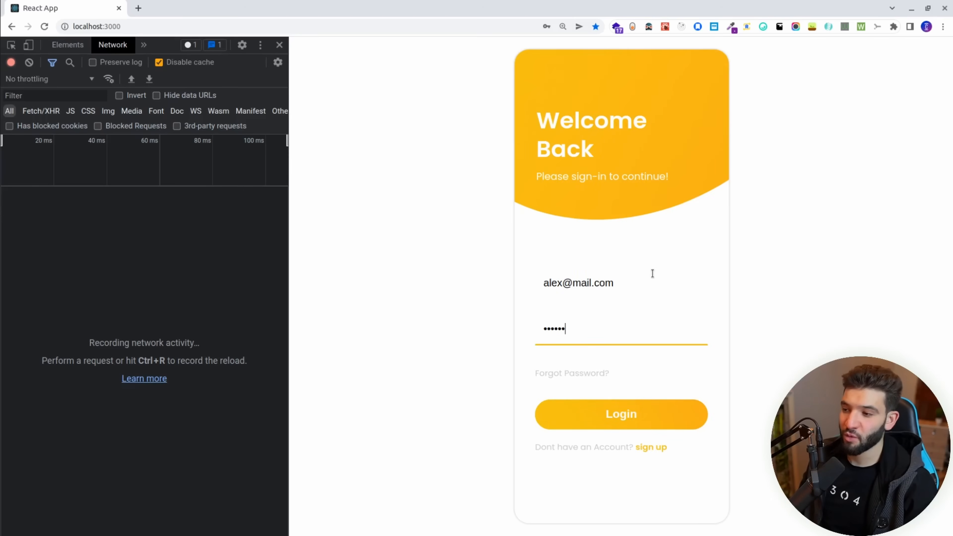
pyautogui.press('Return')
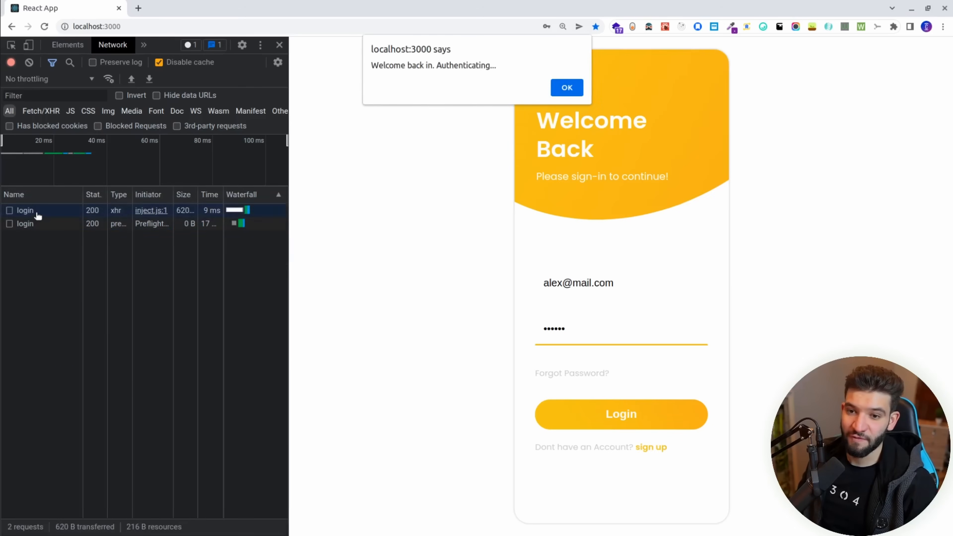
# Open the login request in DevTools and widen the panes to show its payload.
pyautogui.click(36, 214)
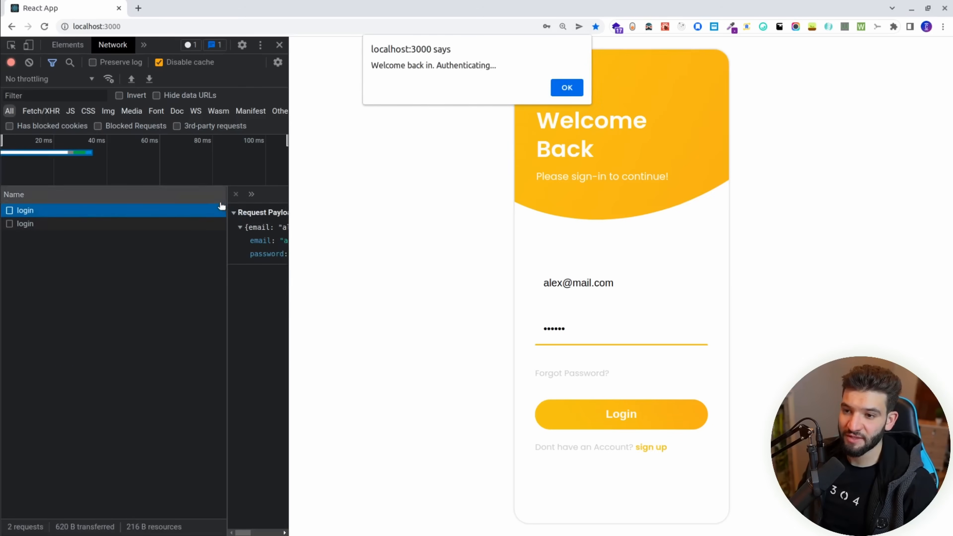
pyautogui.moveTo(227, 207); pyautogui.dragTo(60, 210)
pyautogui.moveTo(284, 212); pyautogui.dragTo(304, 213)
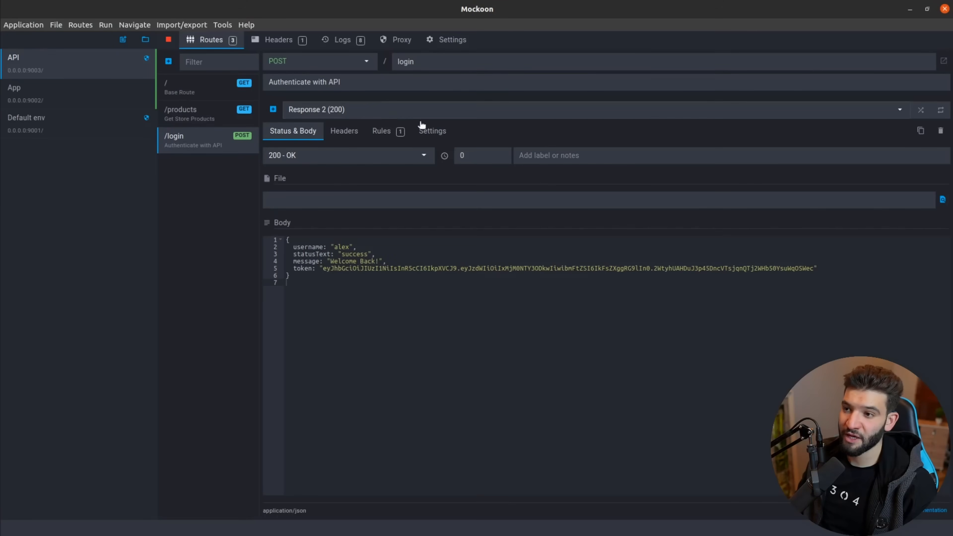
# Compare the /login rule's expected body value with the DevTools preview, then view the 200 Status & Body.
pyautogui.click(381, 130)
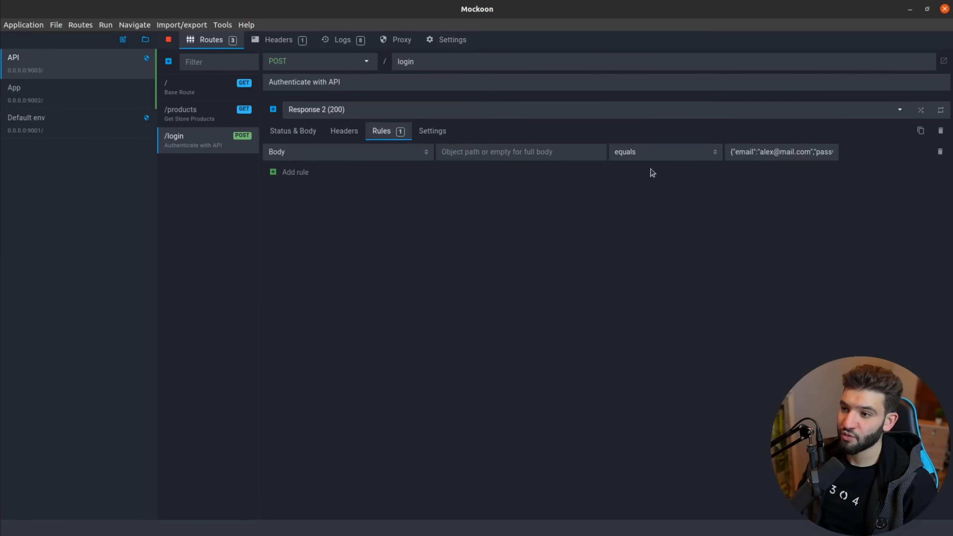
pyautogui.moveTo(732, 152)
pyautogui.mouseDown()
pyautogui.moveTo(905, 162)
pyautogui.moveTo(721, 155)
pyautogui.mouseUp()
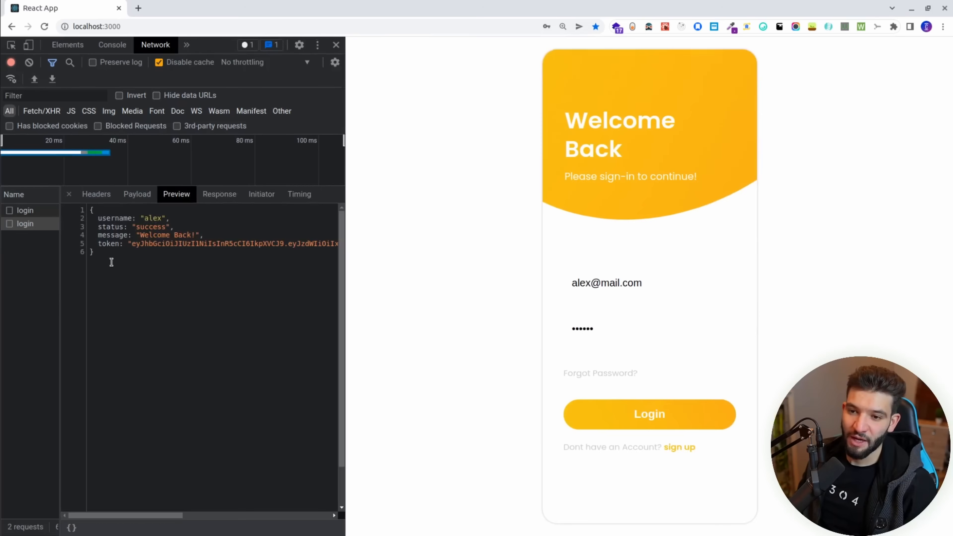
pyautogui.moveTo(140, 257); pyautogui.dragTo(90, 209)
pyautogui.click(140, 258)
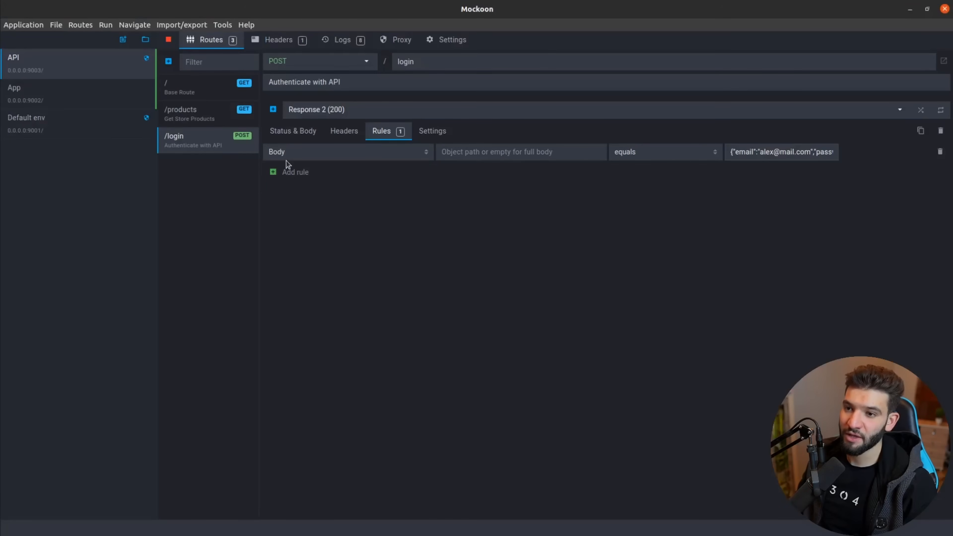
pyautogui.click(302, 131)
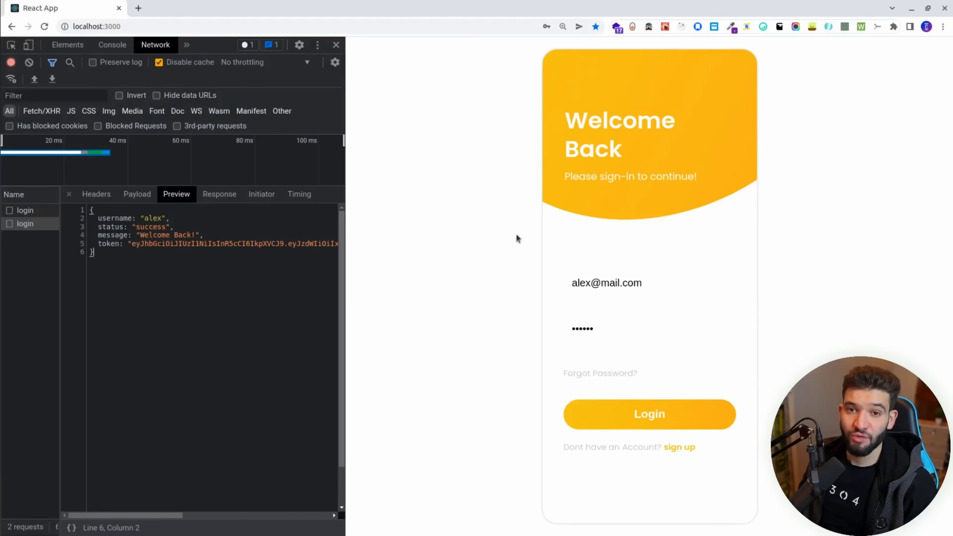
pyautogui.click(611, 281)
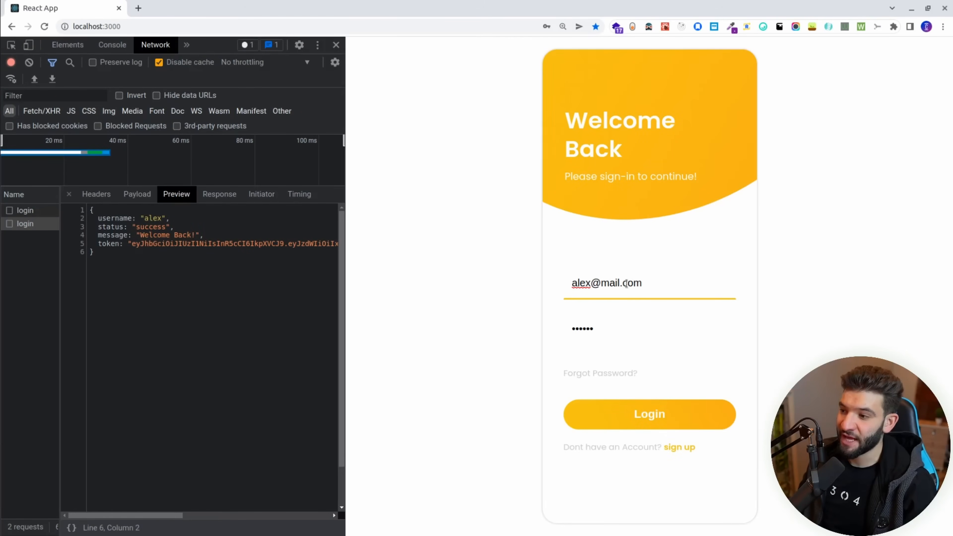
# Append 'dfsdsdfd' to the e-mail and submit, getting an Invalid credentials alert.
pyautogui.doubleClick(612, 283)
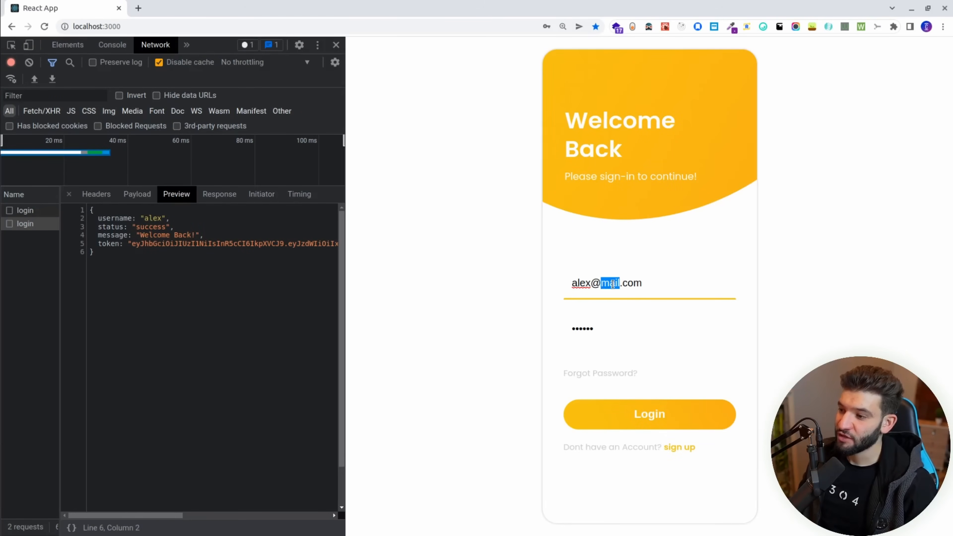
pyautogui.click(646, 276)
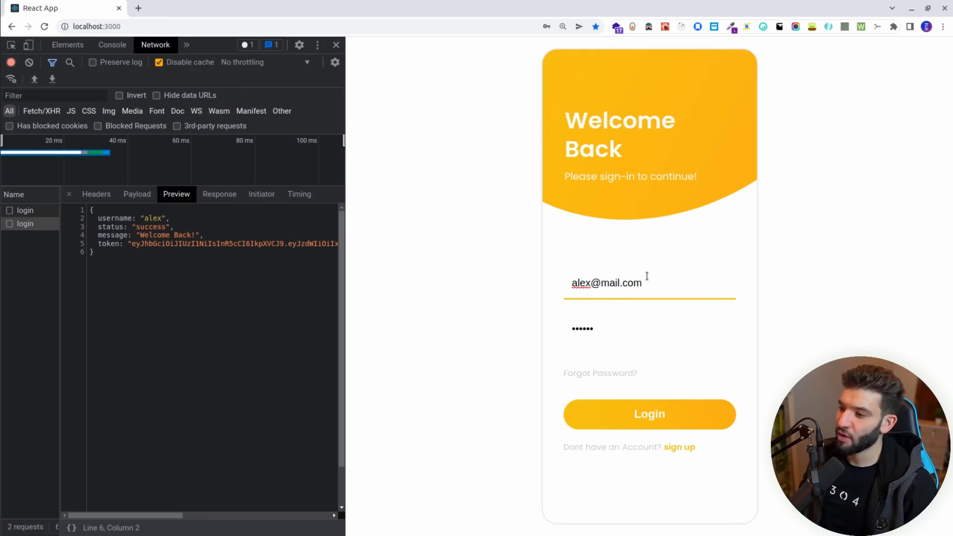
pyautogui.write('dfsdsdfd')
pyautogui.press('Return')
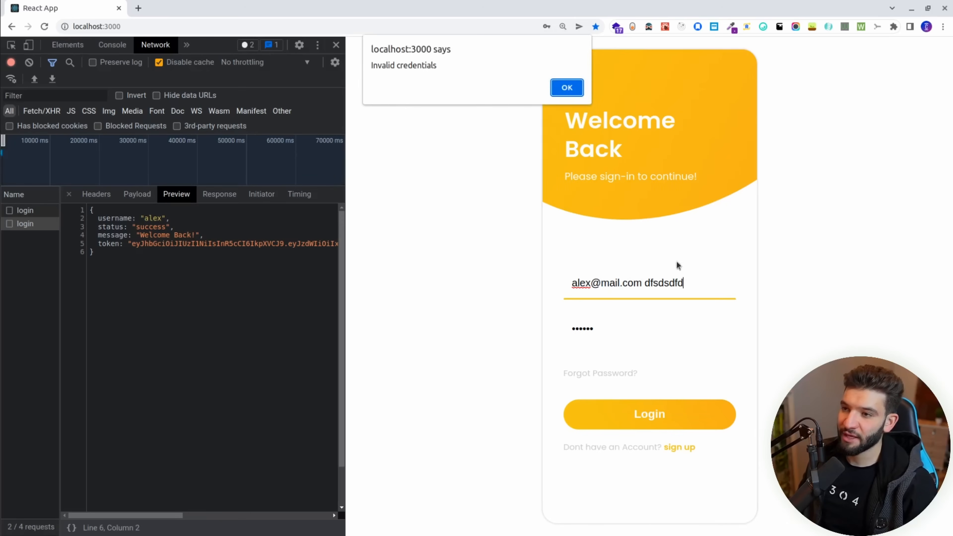
pyautogui.click(570, 87)
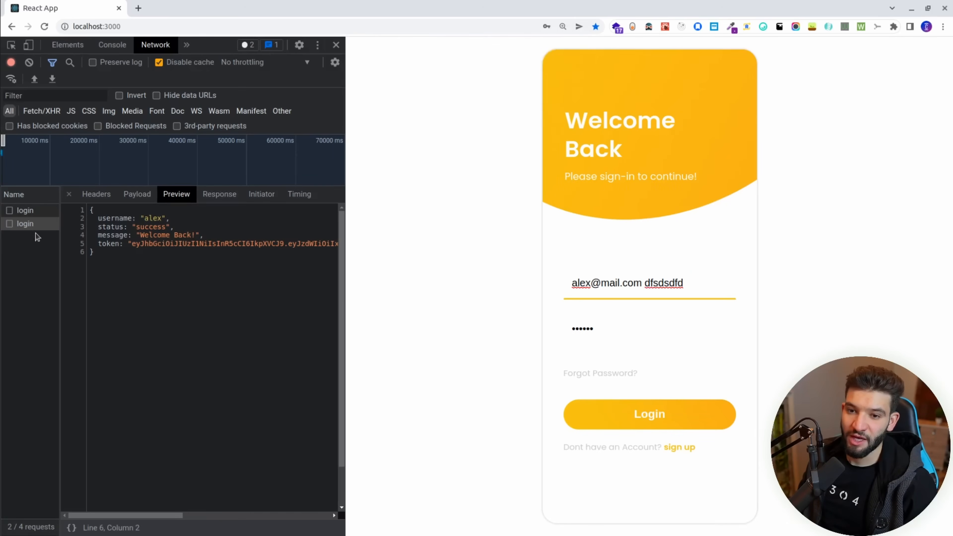
# Inspect the login requests' payload and headers in DevTools, locating the 401 Unauthorized one.
pyautogui.click(138, 195)
pyautogui.click(96, 194)
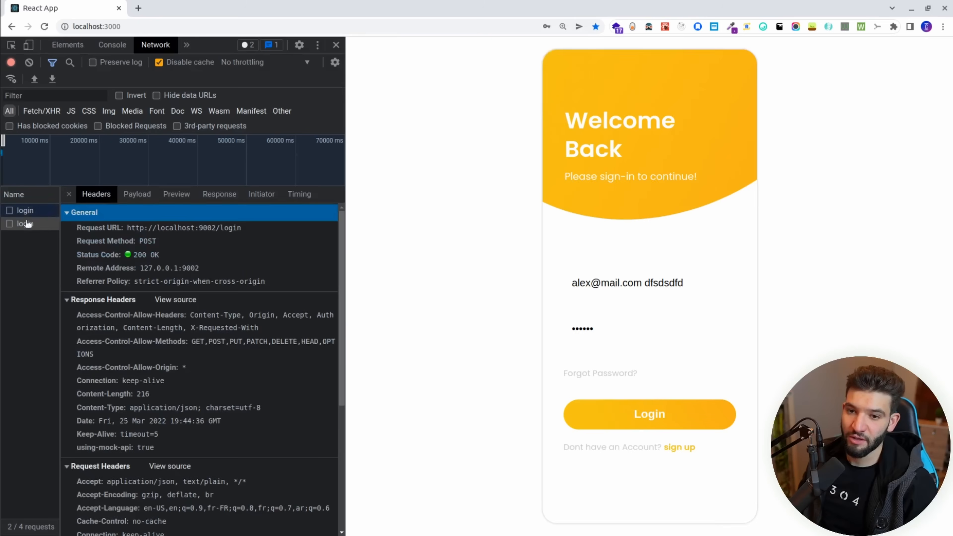
pyautogui.click(28, 224)
pyautogui.click(26, 214)
pyautogui.click(32, 227)
pyautogui.click(47, 160)
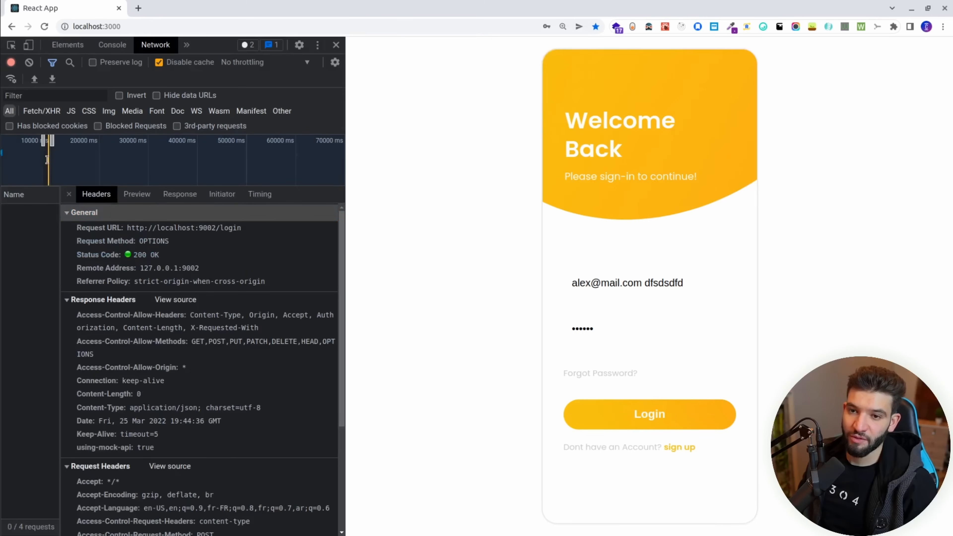
pyautogui.doubleClick(47, 160)
pyautogui.click(31, 250)
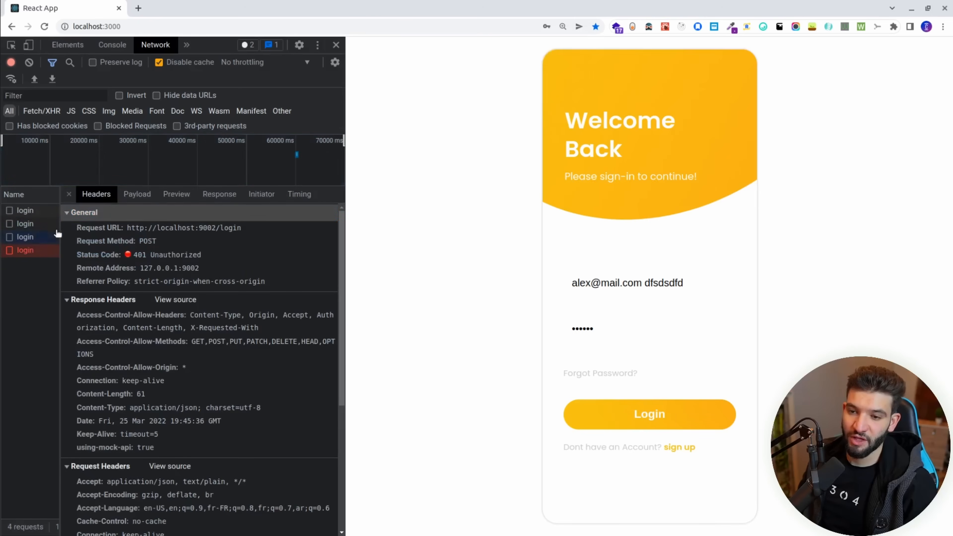
pyautogui.doubleClick(145, 254)
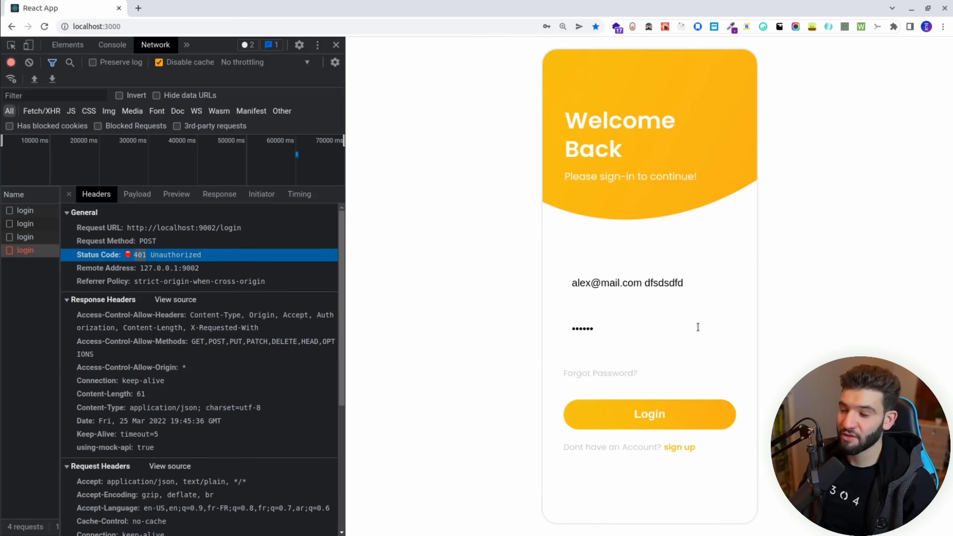
# Remove the junk text from the e-mail and submit the login form again.
pyautogui.click(597, 329)
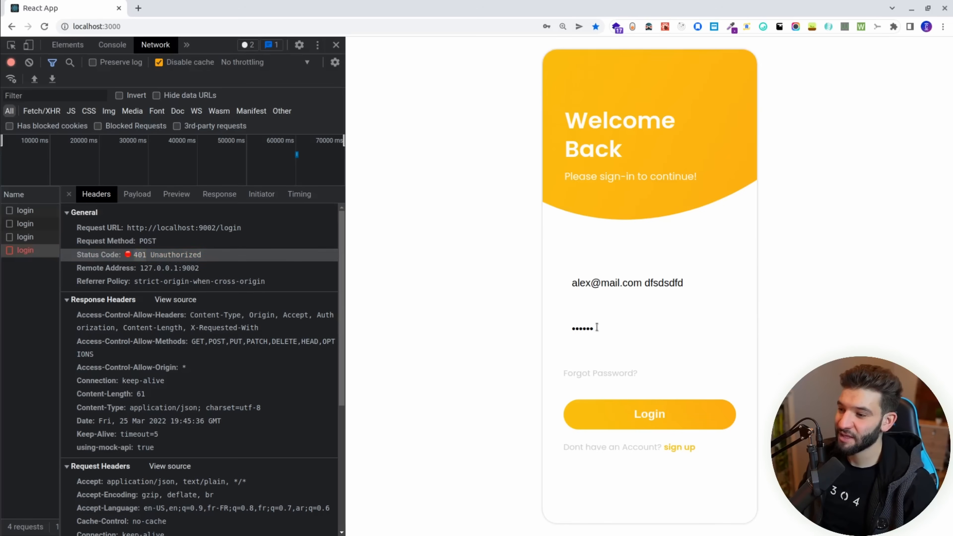
pyautogui.doubleClick(672, 283)
pyautogui.press('BackSpace')
pyautogui.press('BackSpace')
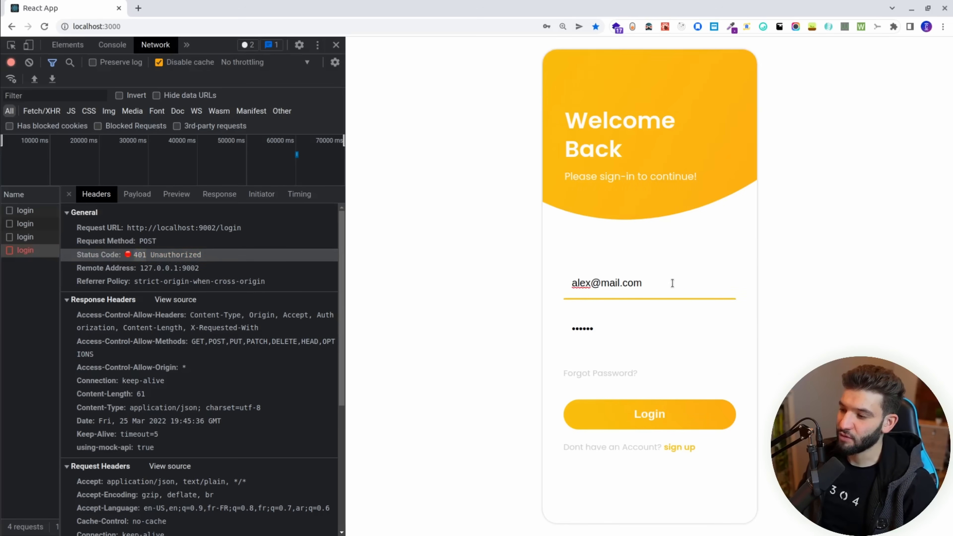
pyautogui.click(671, 415)
pyautogui.click(566, 90)
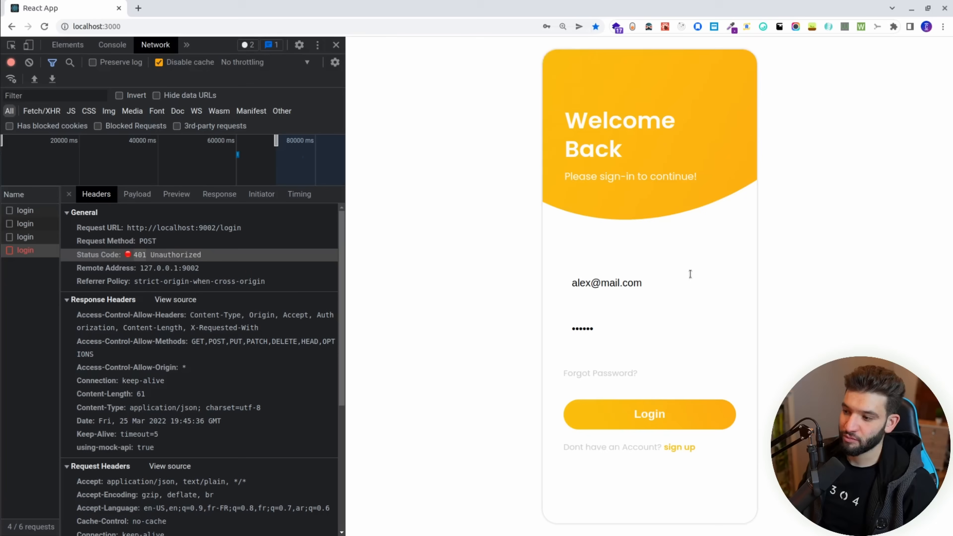
# Enter a different password and submit, dismissing the invalid credentials alert.
pyautogui.click(607, 333)
pyautogui.write('••••••••••')
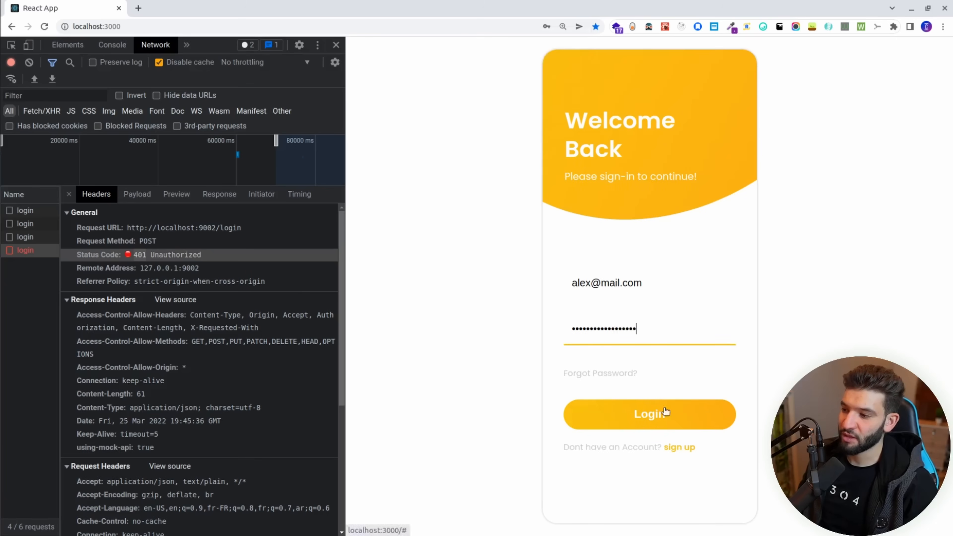
pyautogui.click(665, 413)
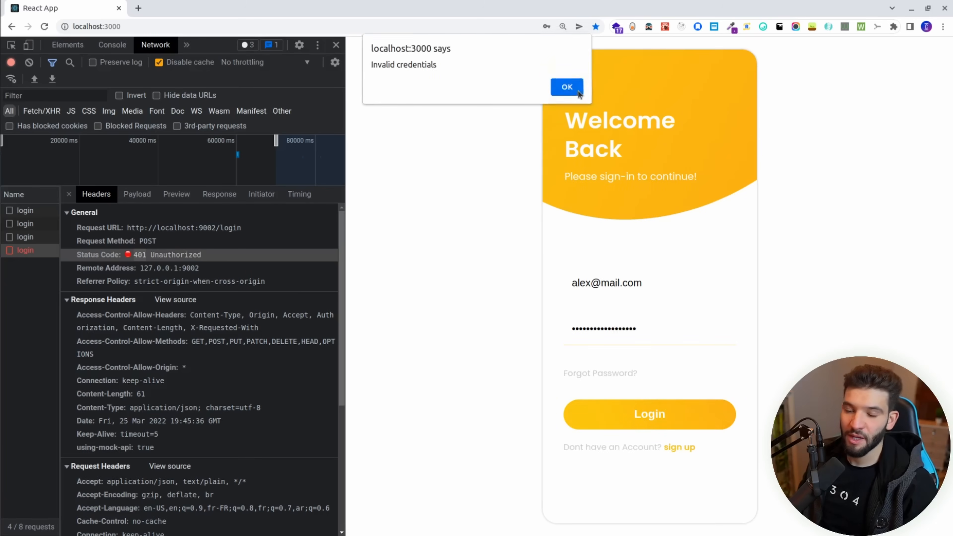
pyautogui.click(568, 88)
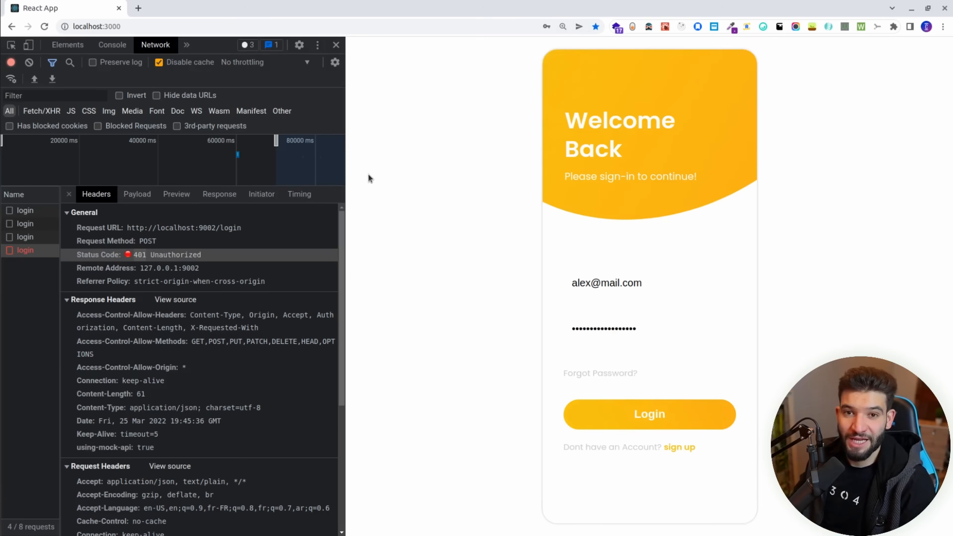
# Review the failed login's e-mail and password payload, then show the /login response rules in Mockoon.
pyautogui.click(137, 194)
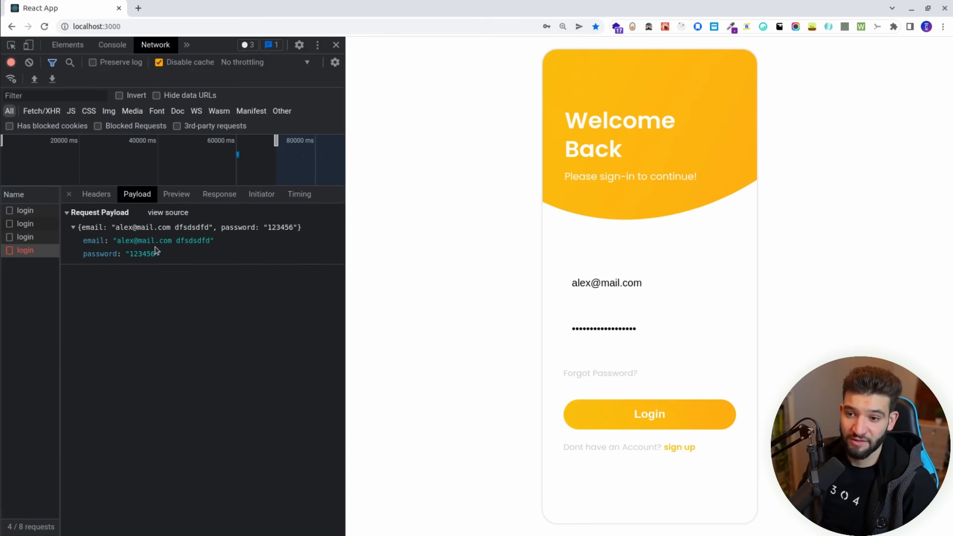
pyautogui.moveTo(167, 260); pyautogui.dragTo(134, 243)
pyautogui.click(174, 255)
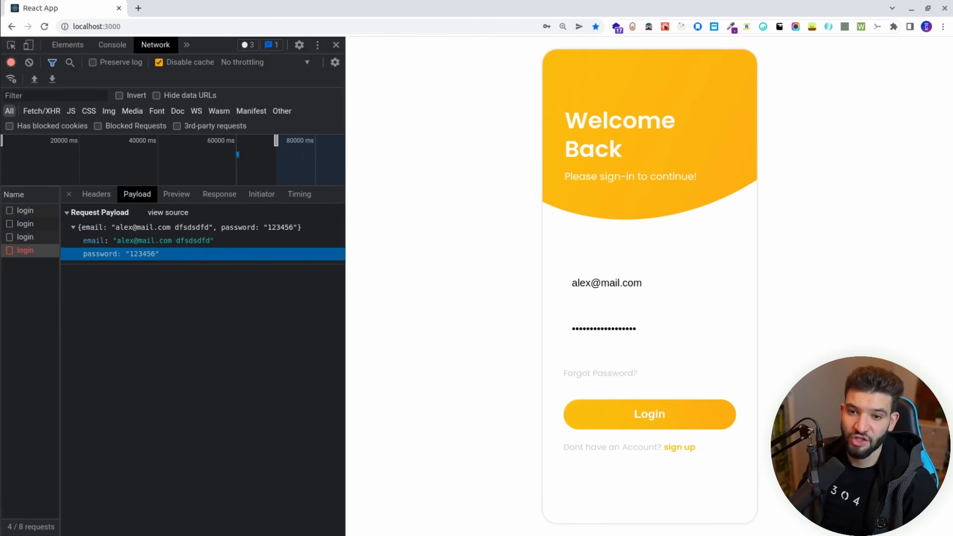
pyautogui.hotkey('alt', 'Tab')
pyautogui.click(380, 131)
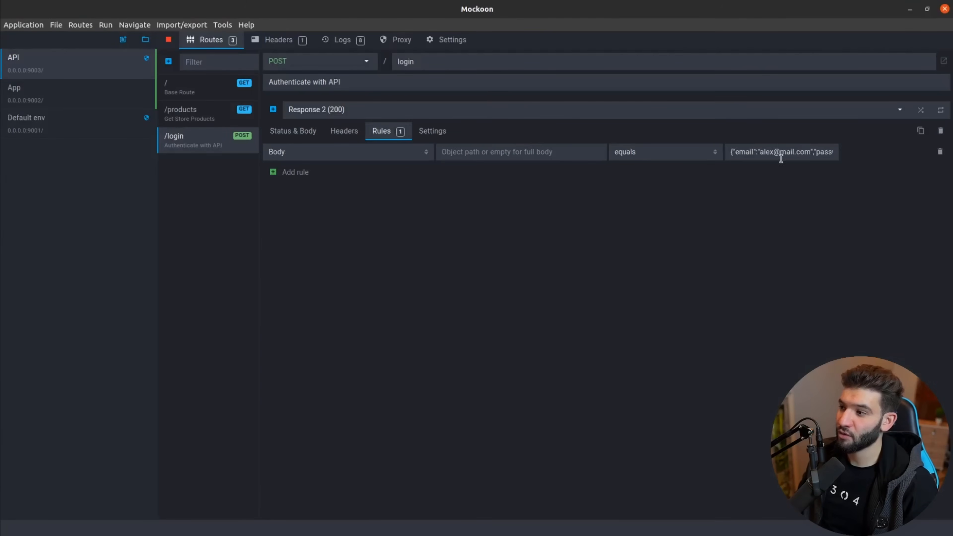
# Select and read the full expected value of the /login Body equals rule.
pyautogui.moveTo(732, 153); pyautogui.dragTo(819, 153)
pyautogui.click(744, 211)
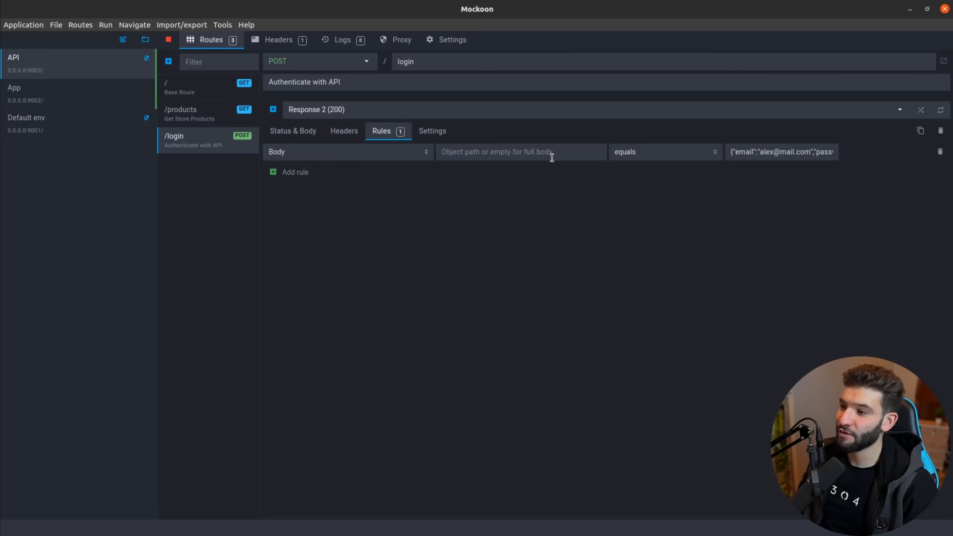
pyautogui.moveTo(729, 152); pyautogui.dragTo(872, 155)
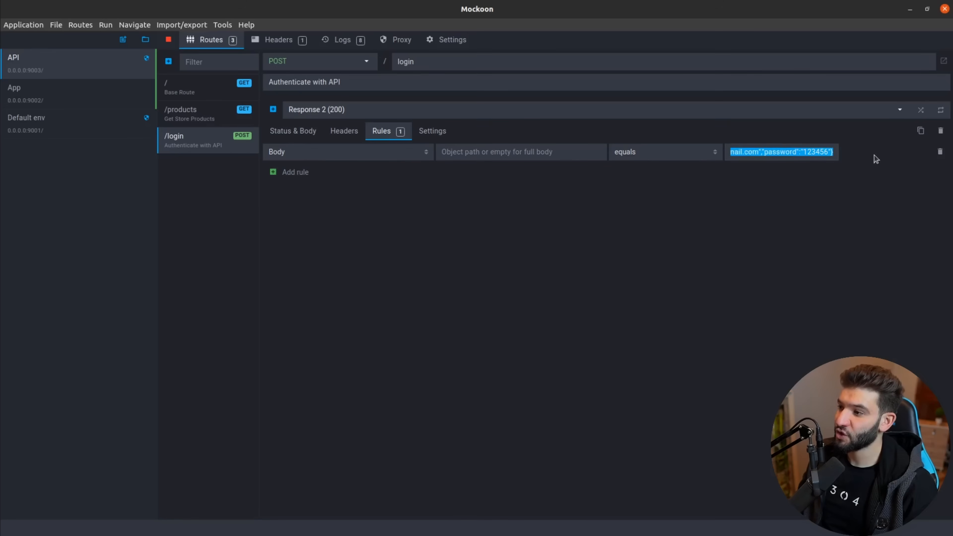
pyautogui.click(762, 214)
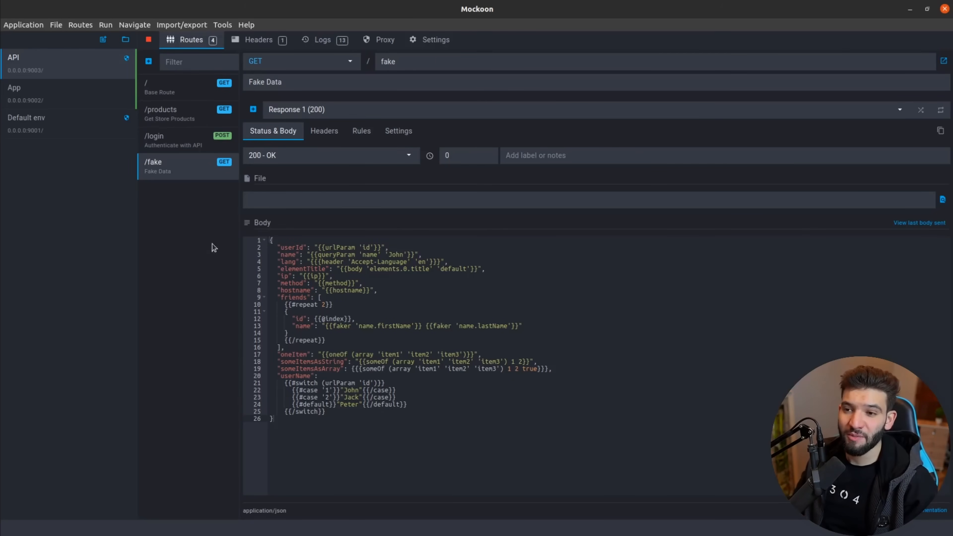
pyautogui.moveTo(325, 437); pyautogui.dragTo(271, 240)
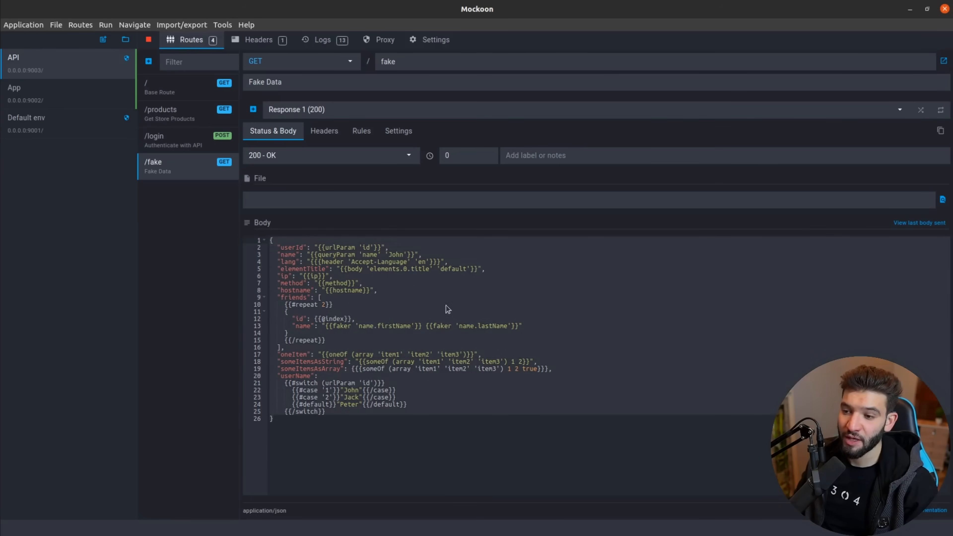
pyautogui.click(378, 298)
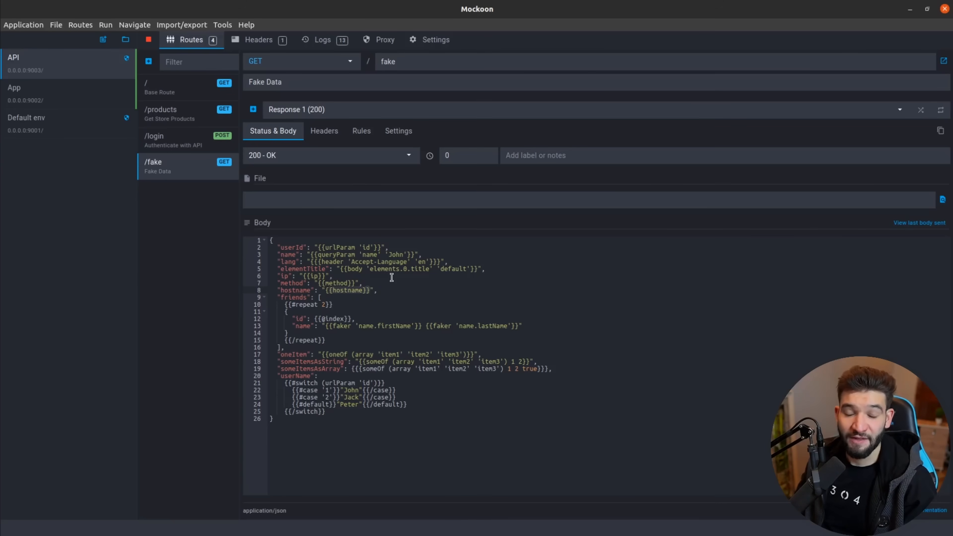
pyautogui.moveTo(316, 442); pyautogui.dragTo(256, 243)
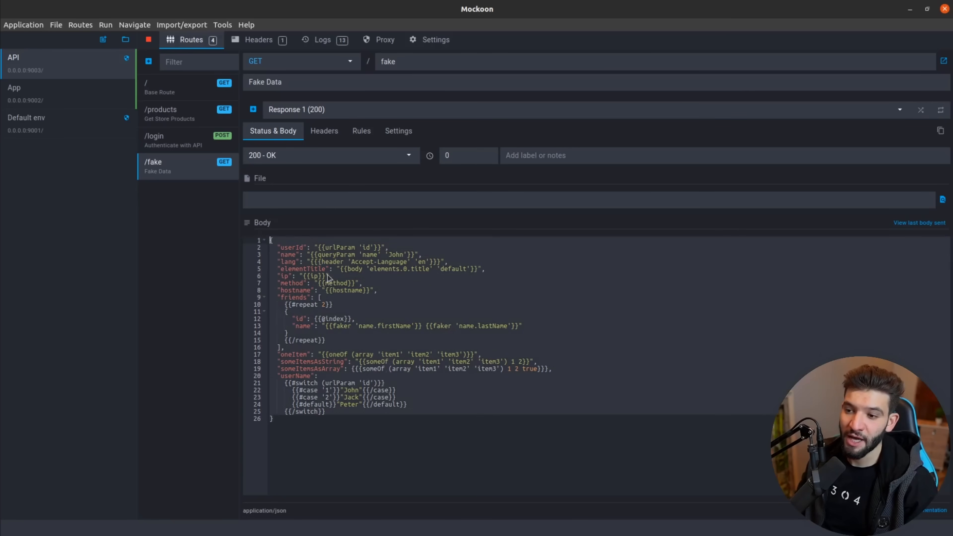
pyautogui.click(346, 310)
pyautogui.doubleClick(285, 247)
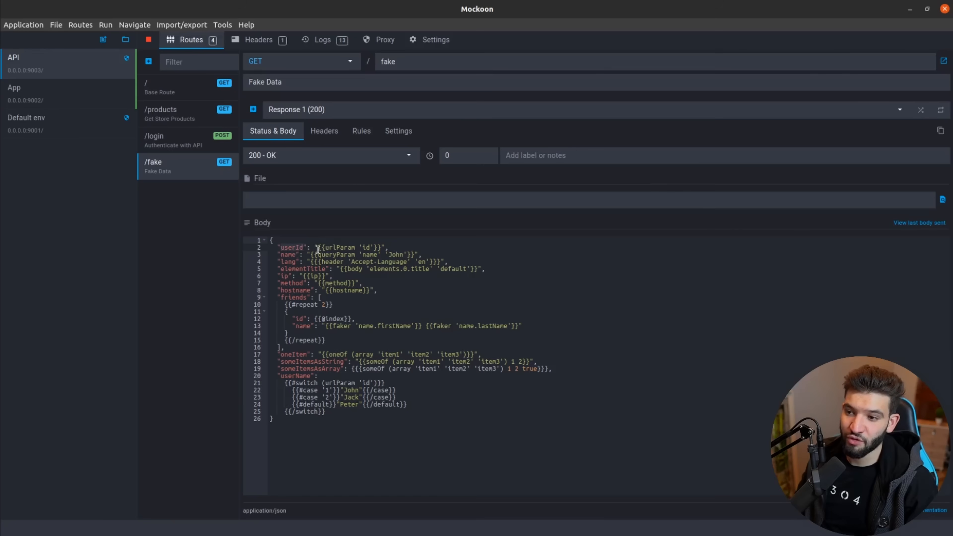
pyautogui.moveTo(328, 247); pyautogui.dragTo(371, 244)
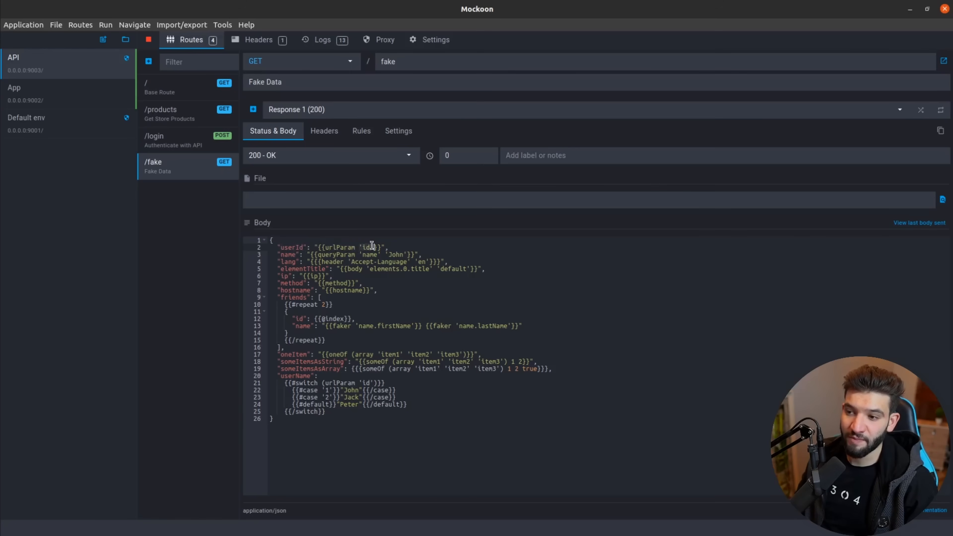
pyautogui.click(376, 247)
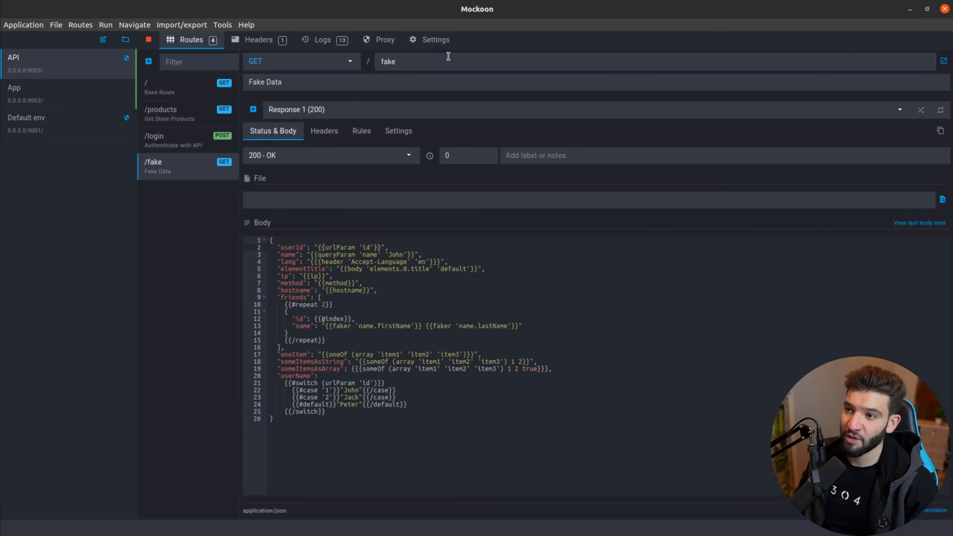
pyautogui.write('?id=')
pyautogui.press('BackSpace')
pyautogui.press('BackSpace')
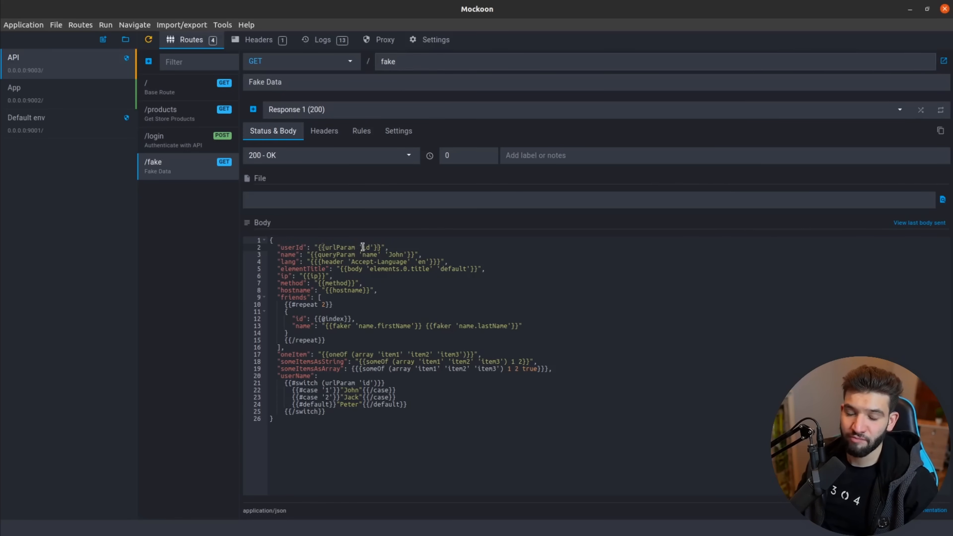
pyautogui.click(355, 255)
pyautogui.click(343, 262)
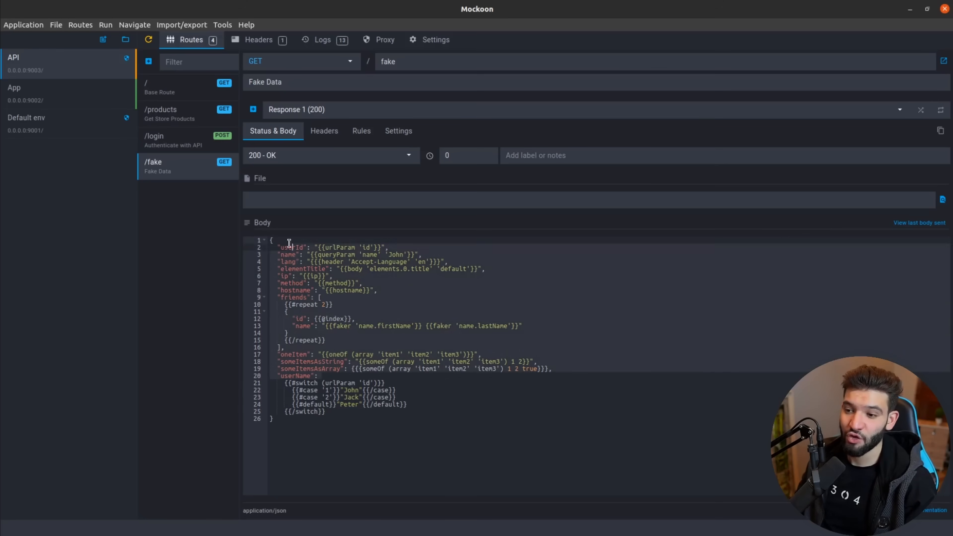
pyautogui.click(422, 313)
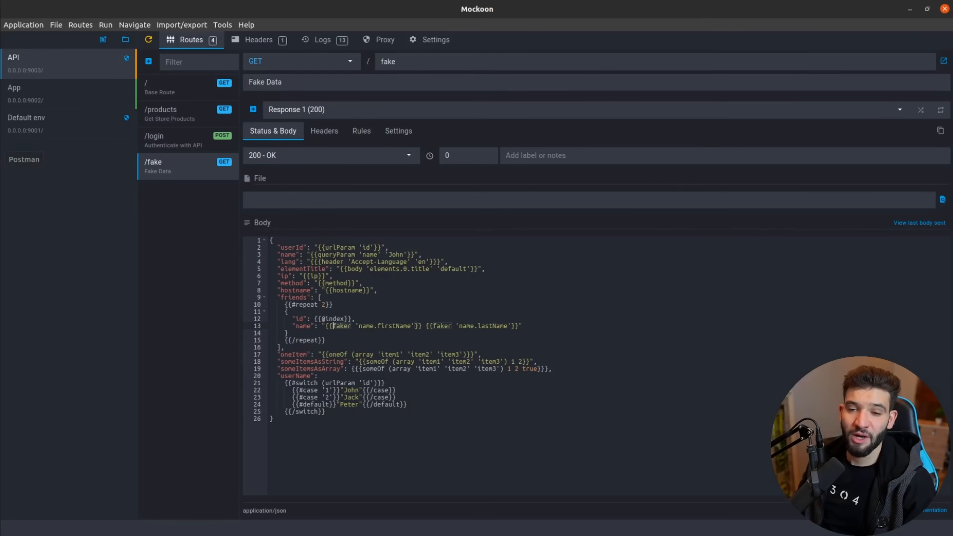
pyautogui.click(1, 160)
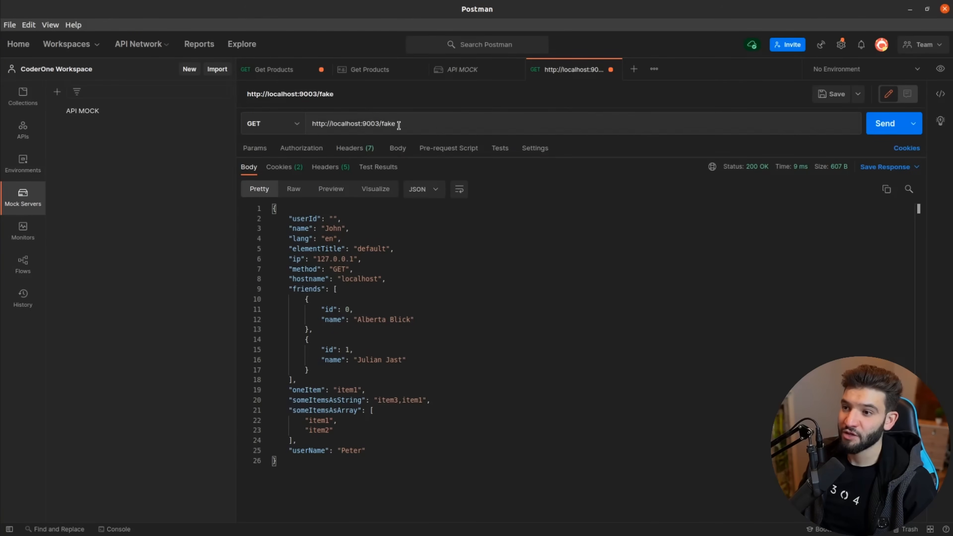
pyautogui.doubleClick(420, 126)
pyautogui.click(426, 125)
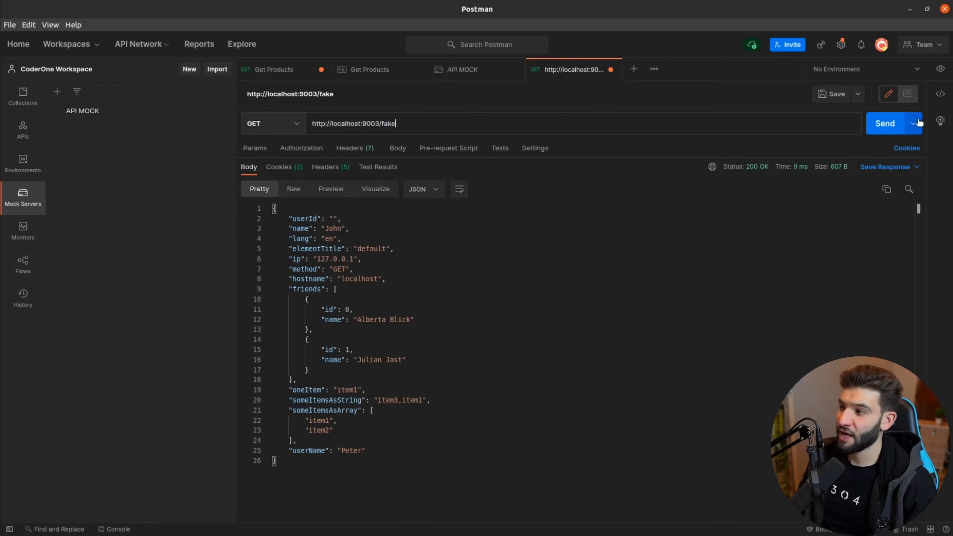
pyautogui.click(892, 124)
pyautogui.moveTo(327, 477); pyautogui.dragTo(266, 209)
pyautogui.click(442, 319)
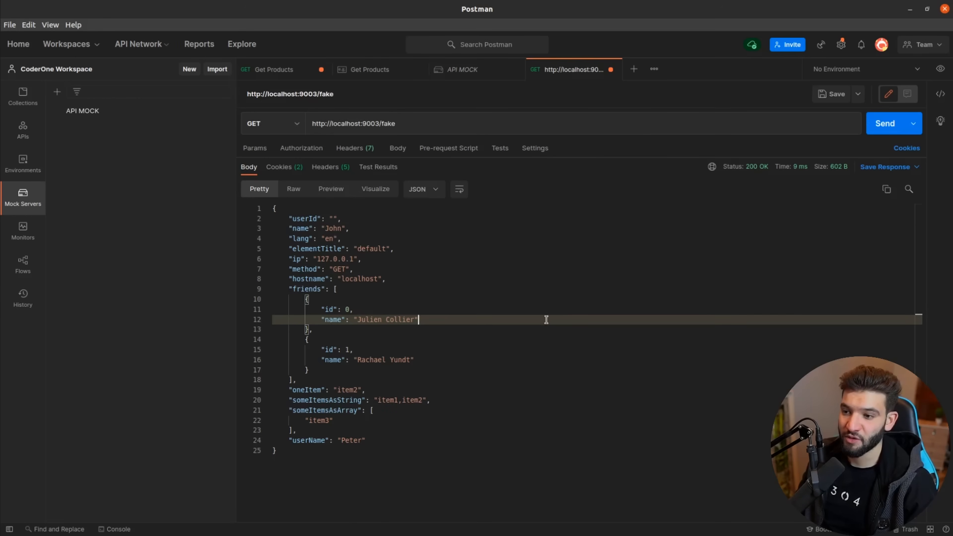
# Inspect the generated name and IP values, then resend the request three times for fresh data.
pyautogui.doubleClick(300, 228)
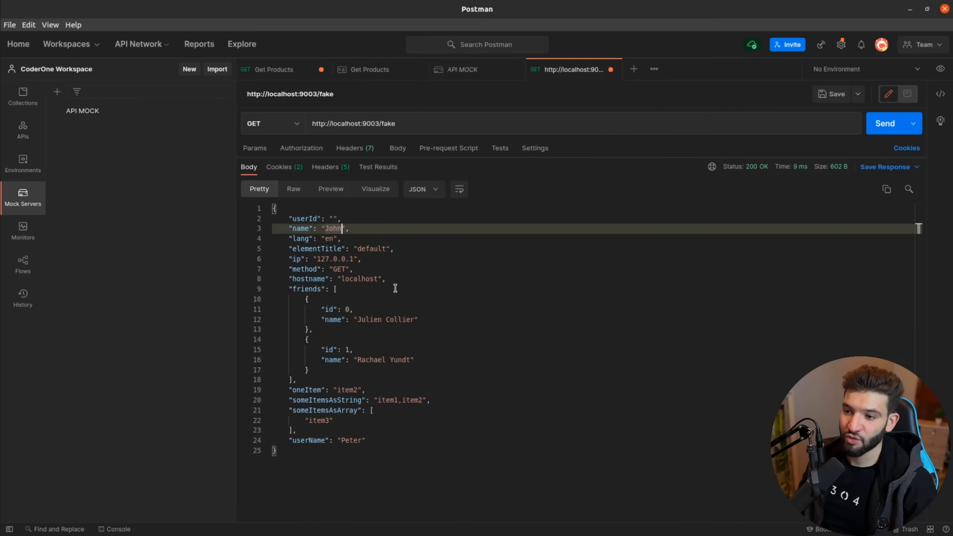
pyautogui.moveTo(355, 260); pyautogui.dragTo(317, 259)
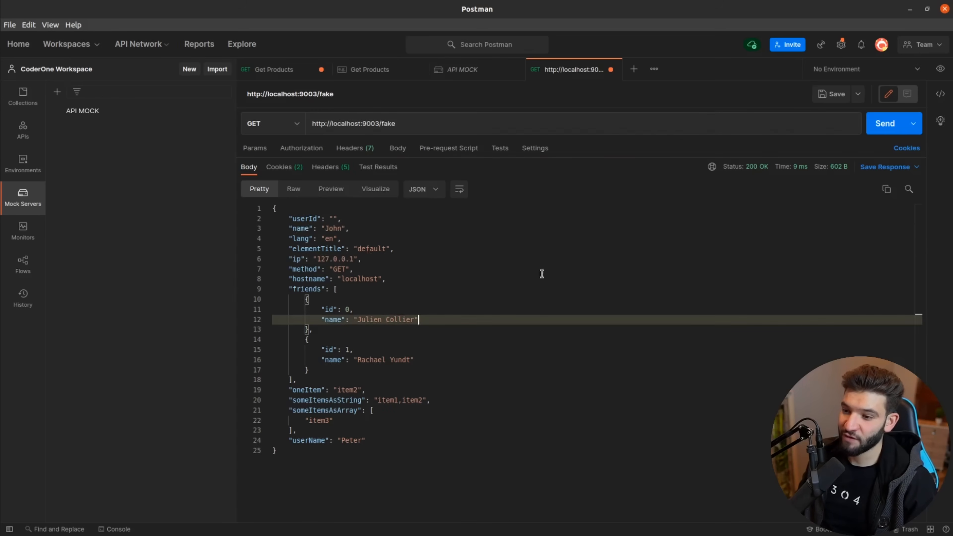
pyautogui.click(890, 126)
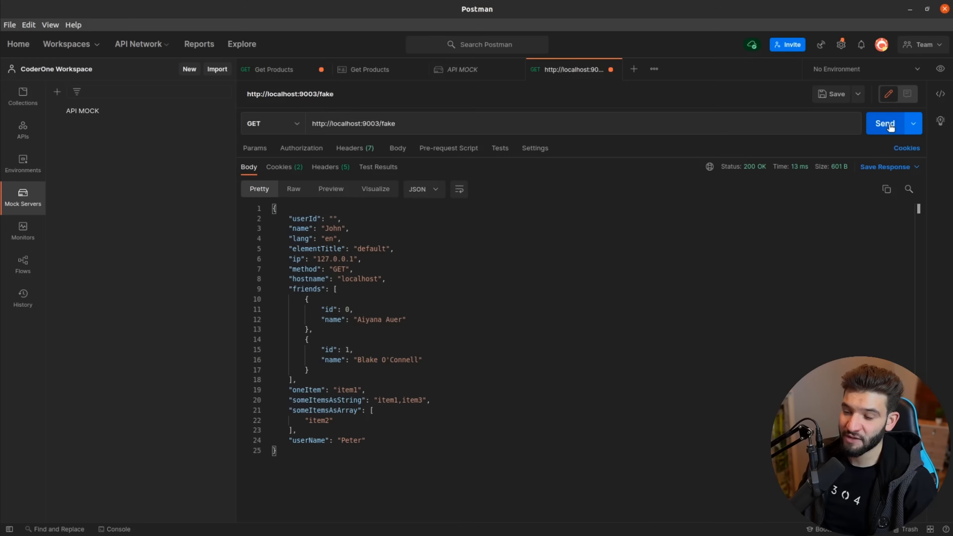
pyautogui.click(890, 127)
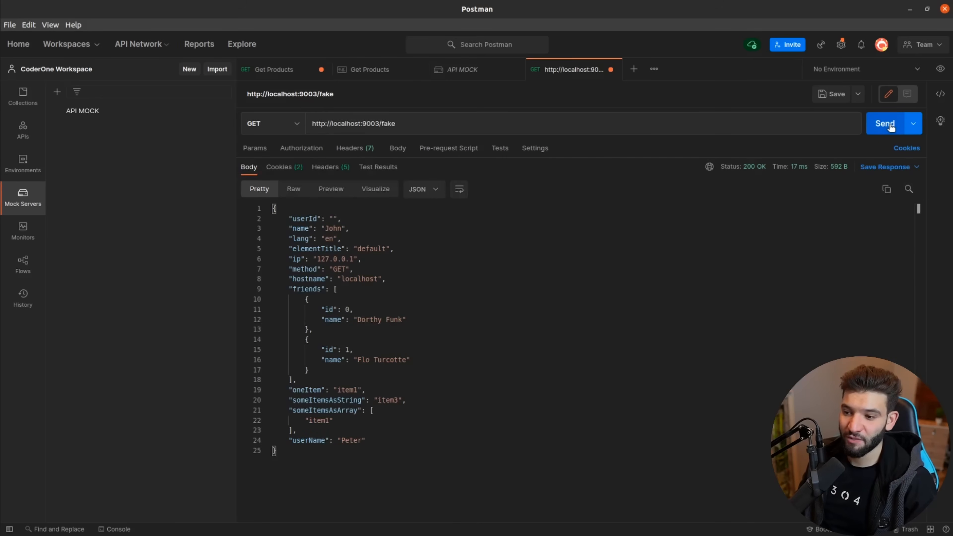
pyautogui.click(891, 127)
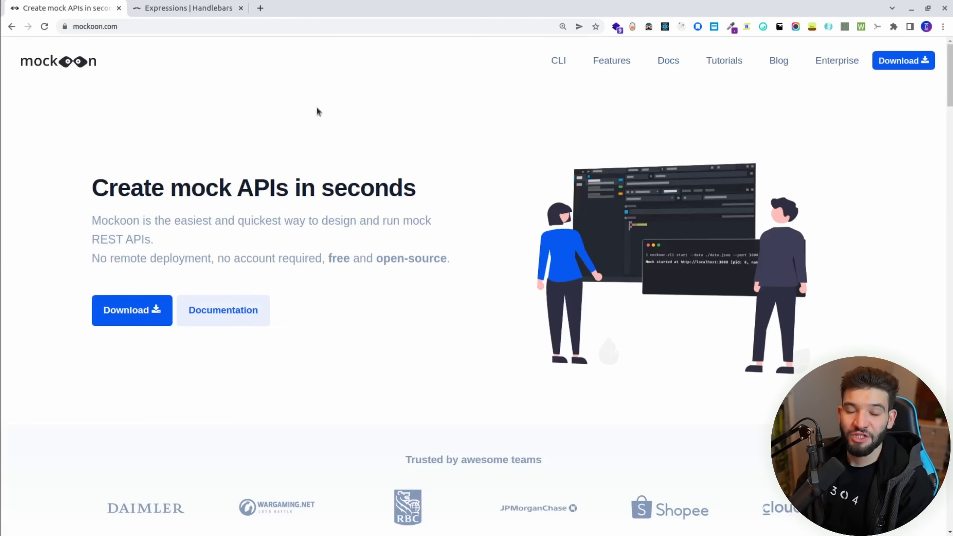